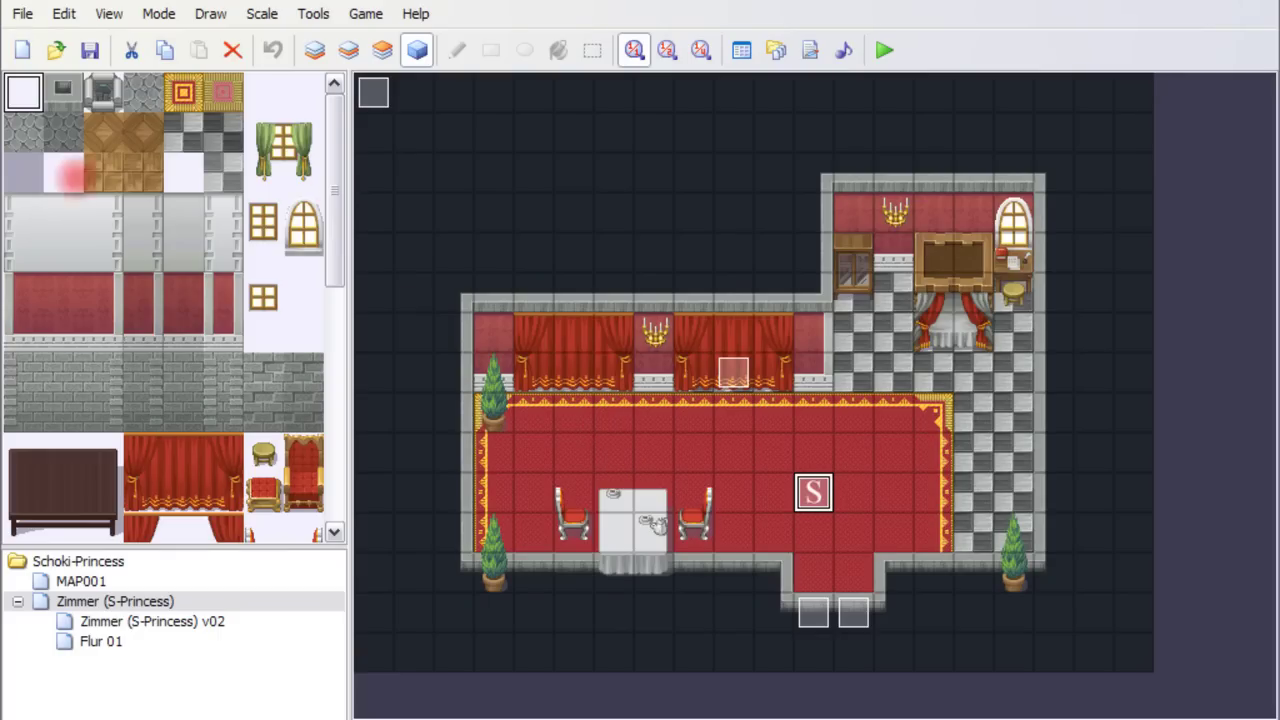
Browse the map tile palette and pick wardrobe, stair-side and stone wall tiles
drag(335, 185, 331, 523)
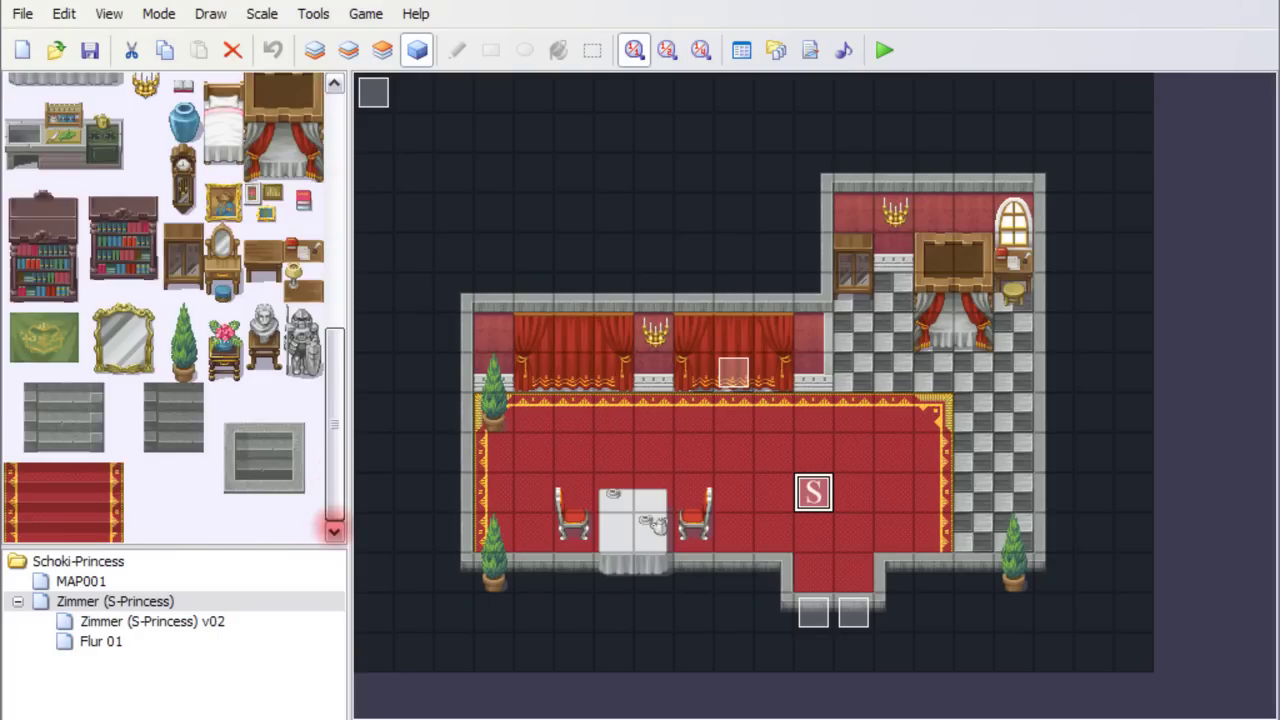
drag(331, 408, 320, 328)
drag(264, 276, 304, 354)
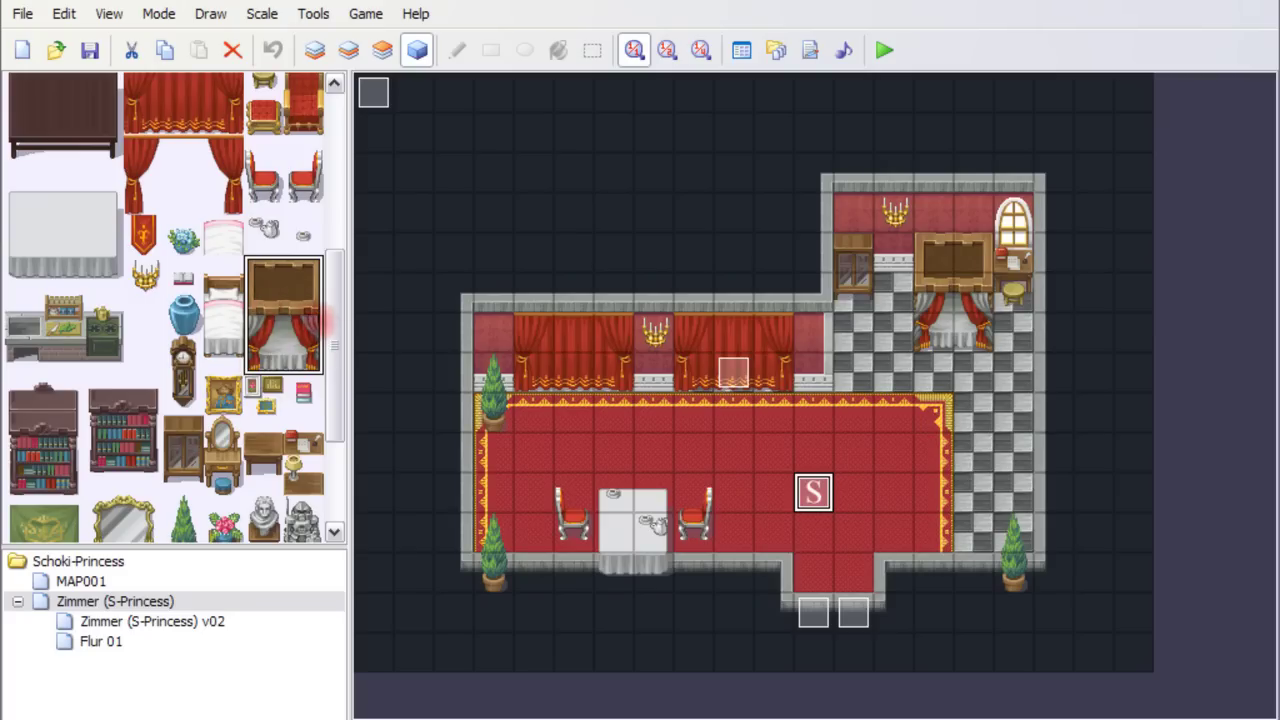
click(264, 315)
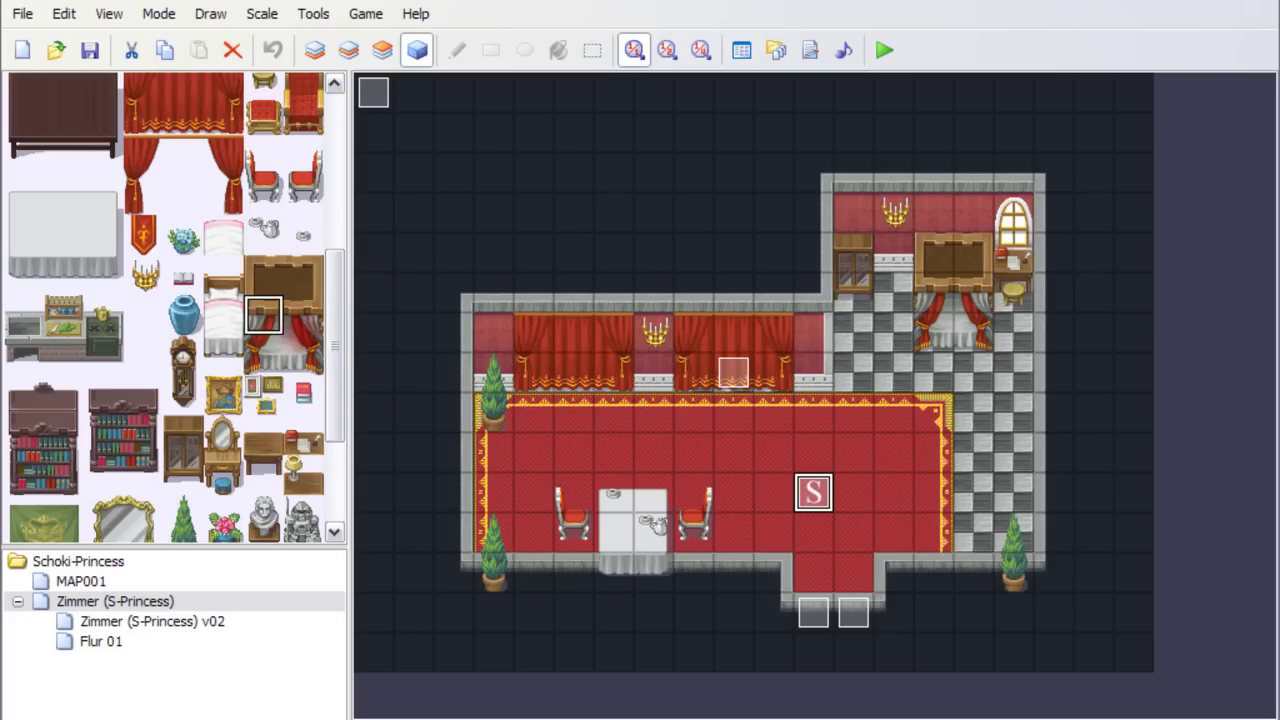
drag(338, 313, 337, 400)
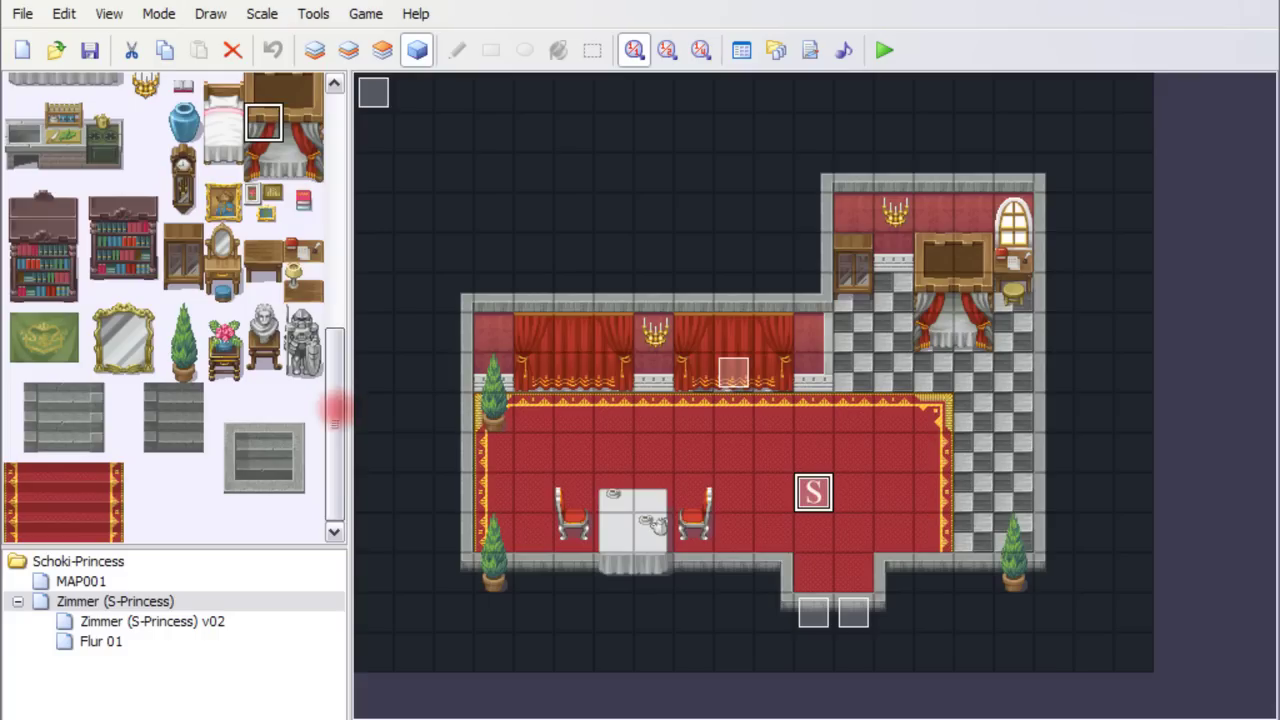
click(304, 442)
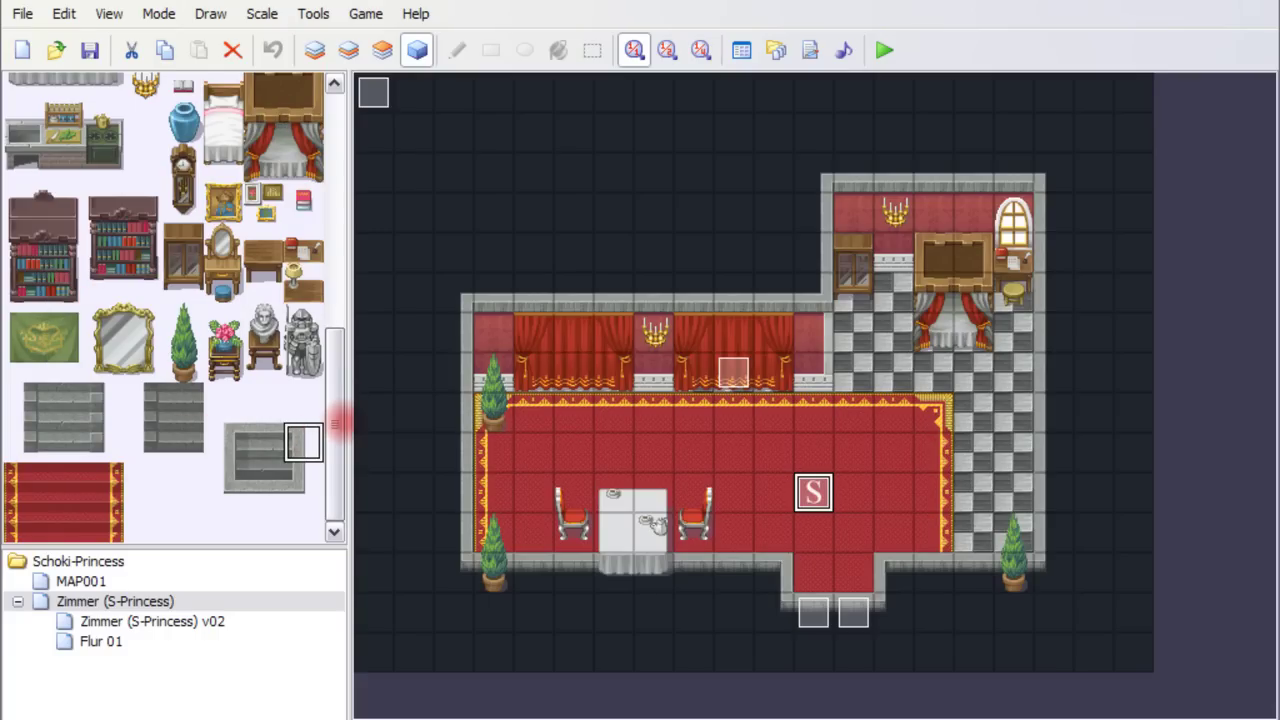
drag(337, 422, 335, 125)
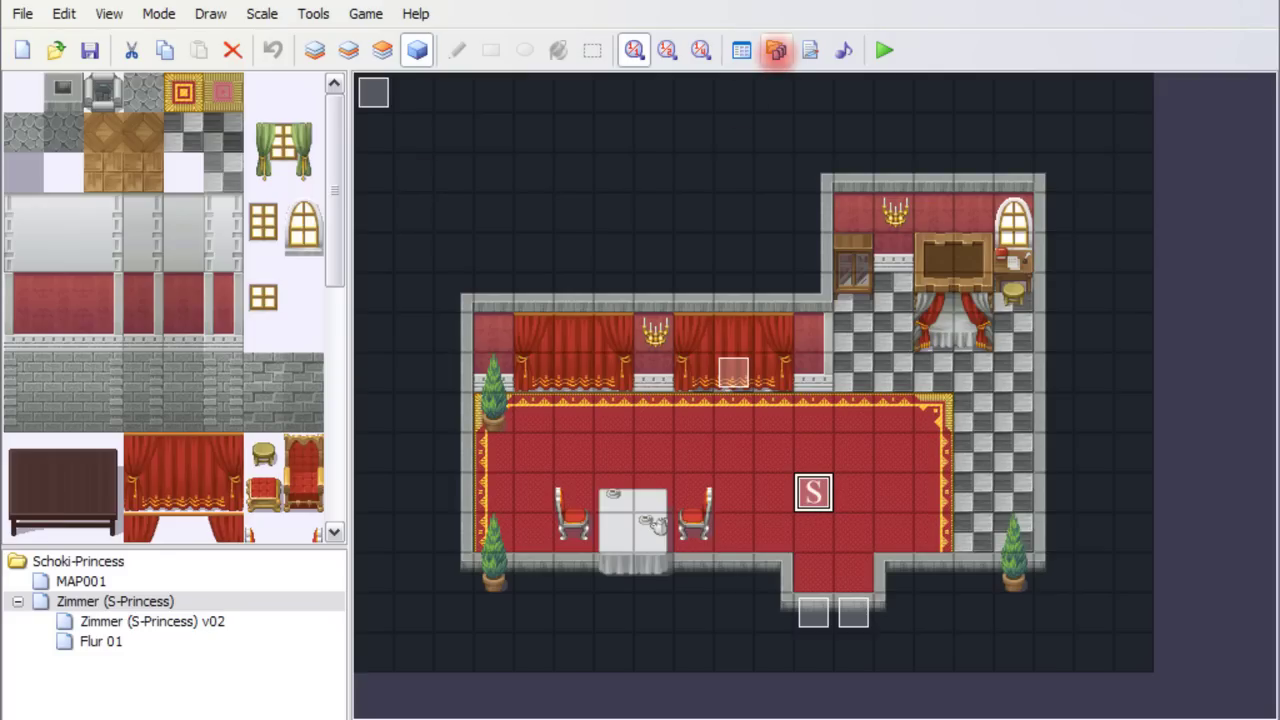
click(263, 372)
In the Materialbase, find and preview the 026-Castle02 image under Graphics/Tilesets
click(776, 50)
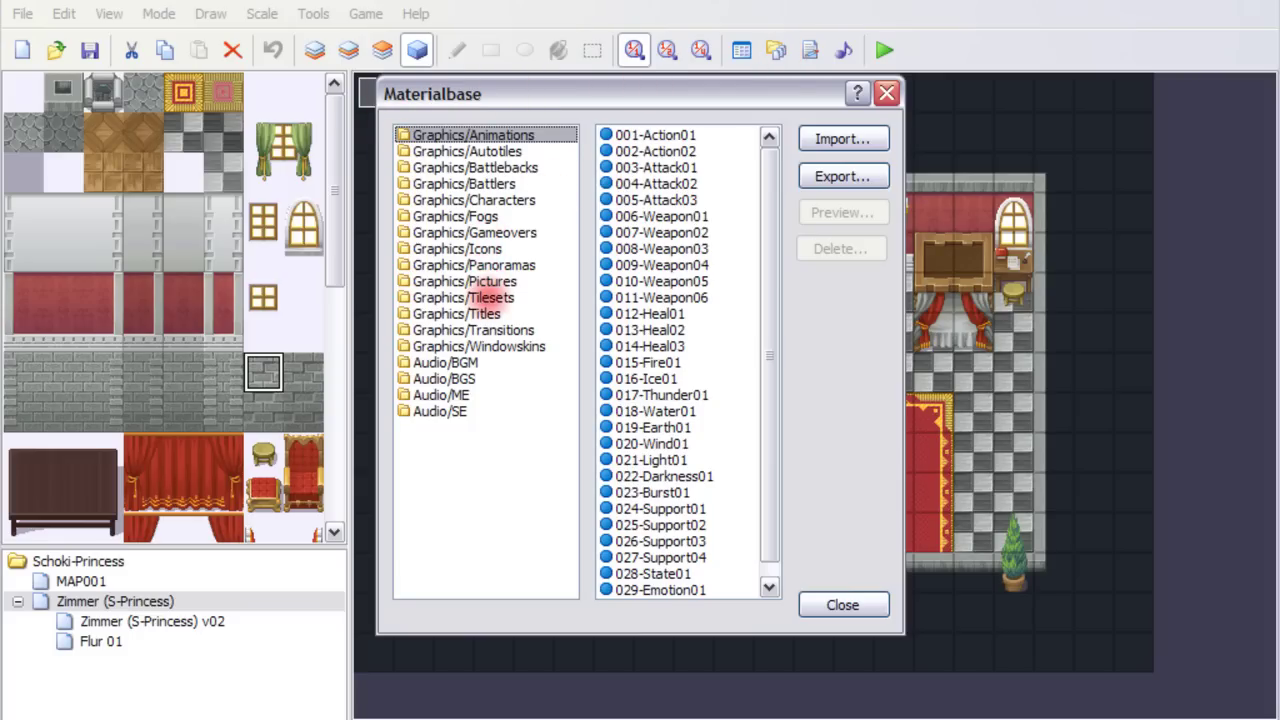
click(425, 299)
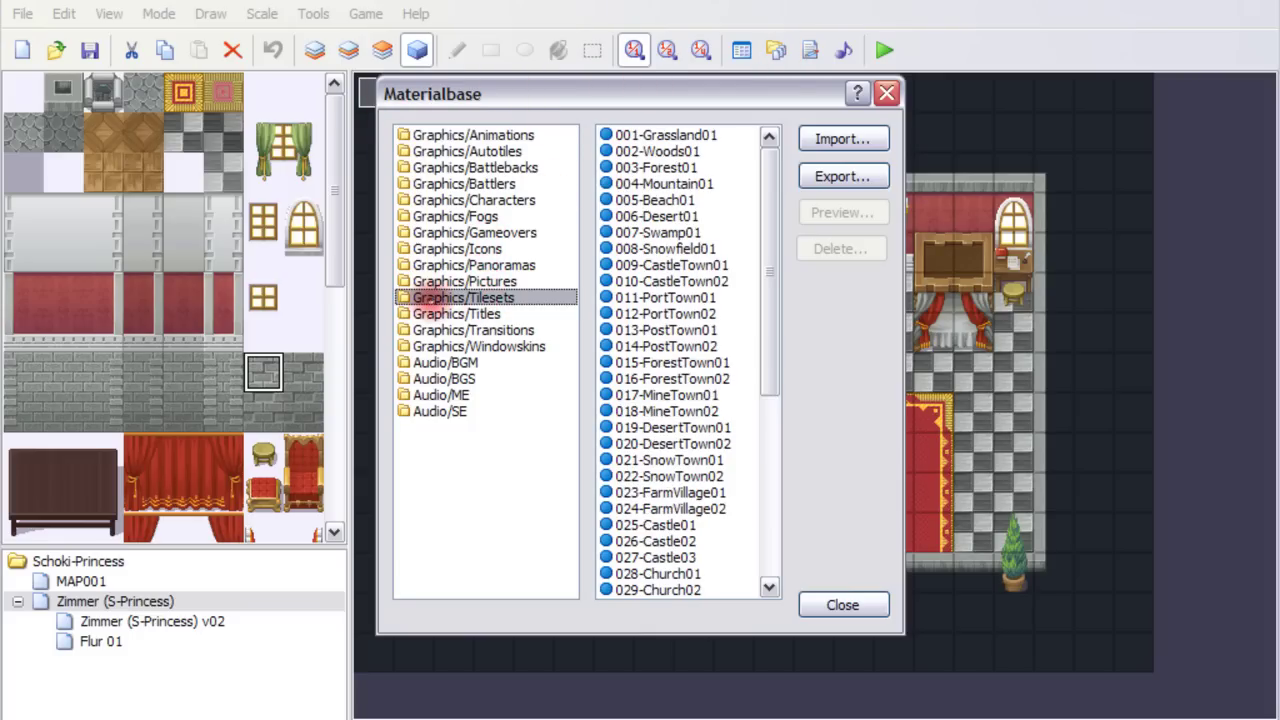
drag(762, 170, 766, 354)
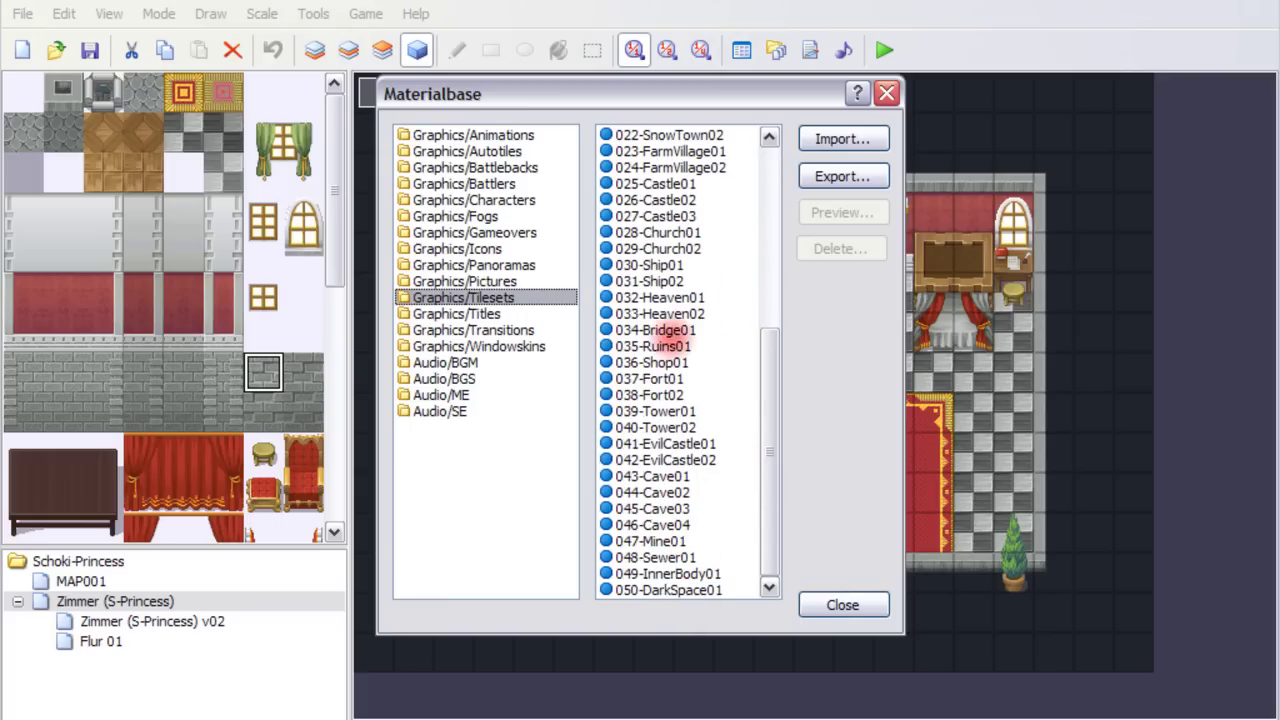
click(660, 200)
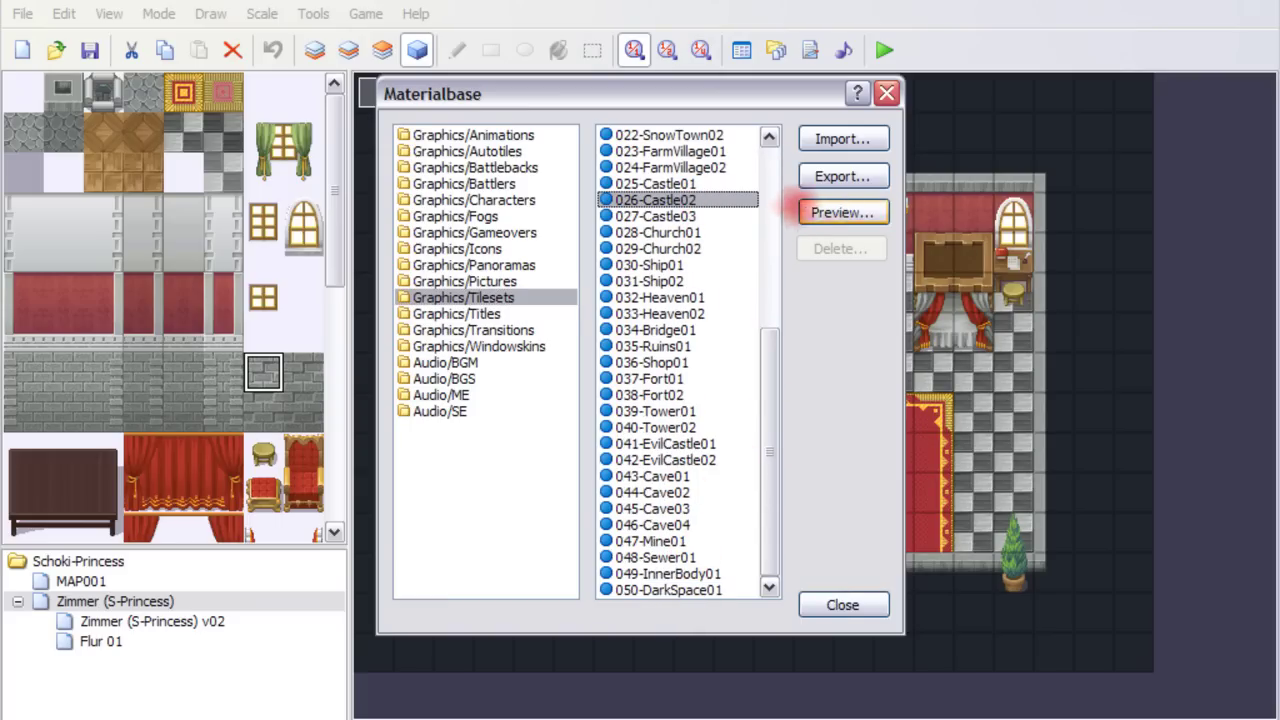
click(842, 213)
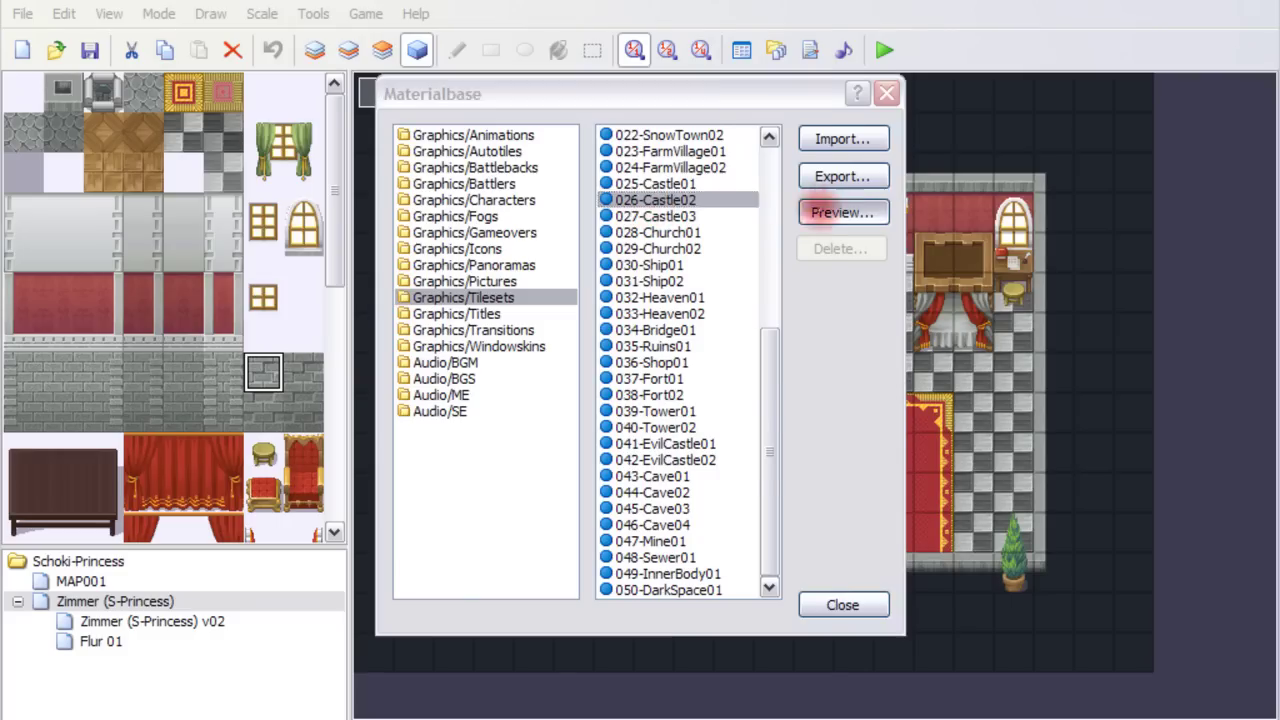
drag(795, 163, 800, 455)
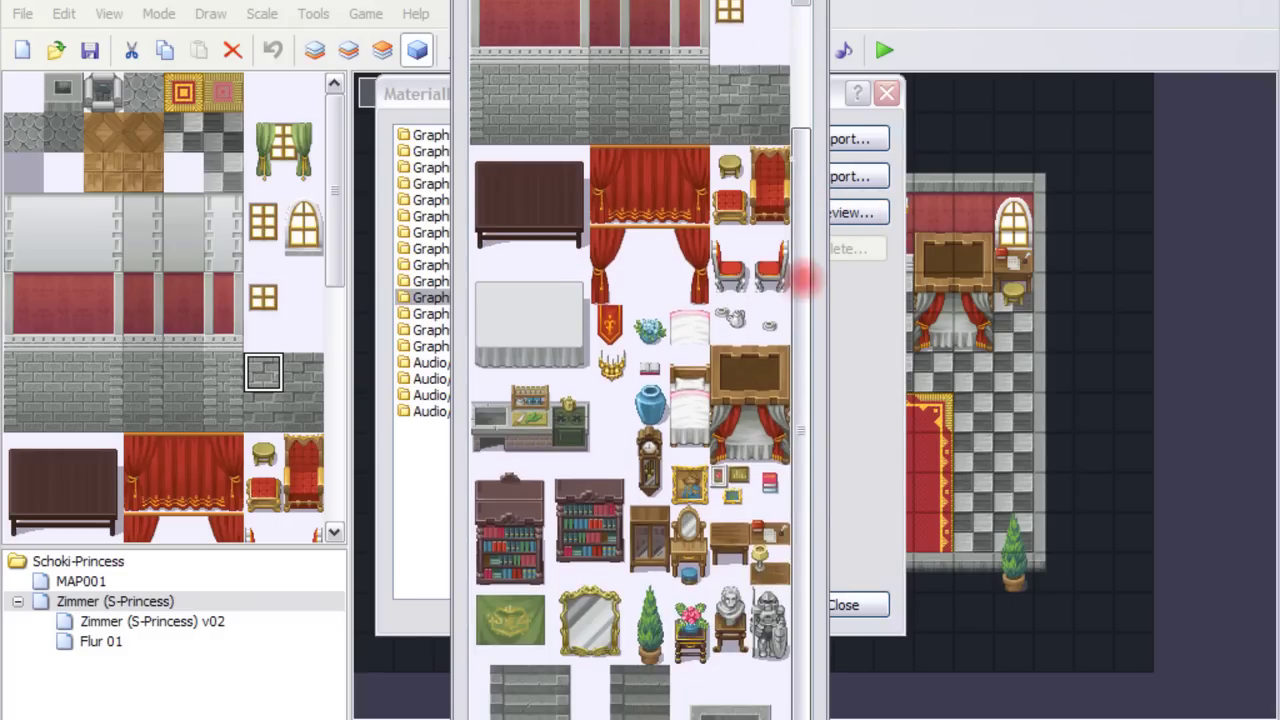
scroll(800, 455, up, 1)
key(Escape)
double_click(645, 198)
drag(809, 77, 810, 92)
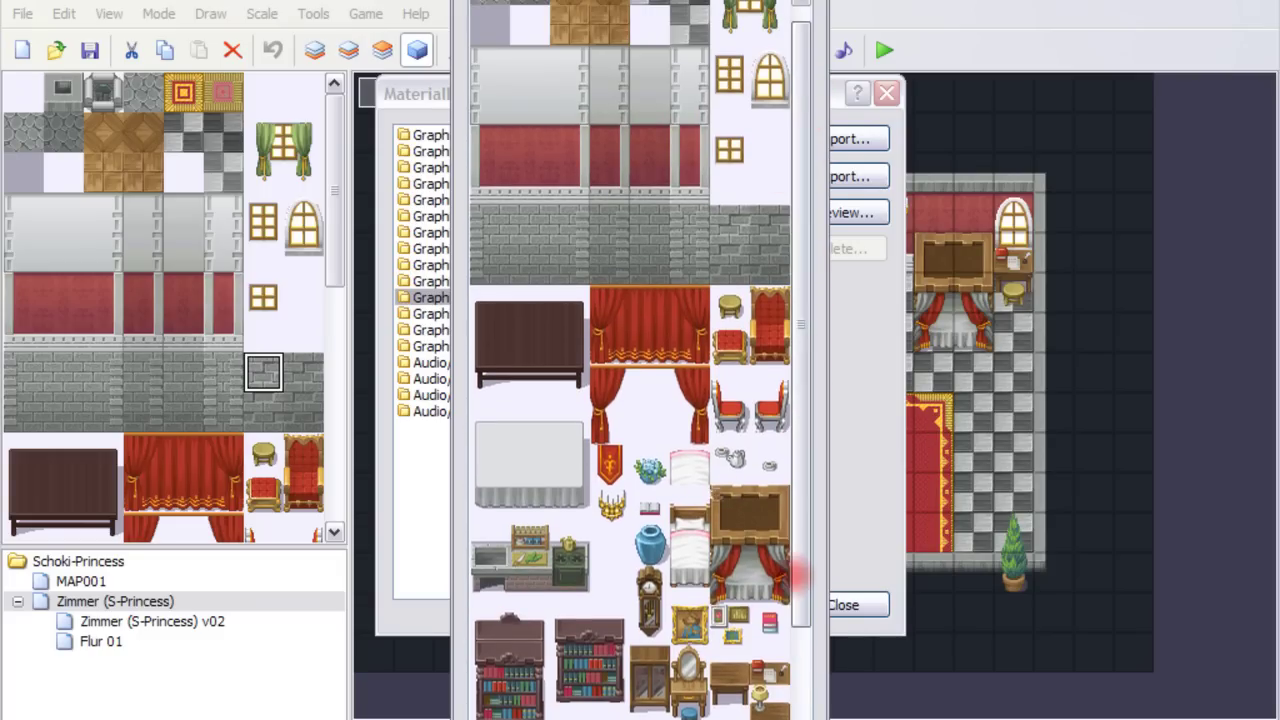
key(Escape)
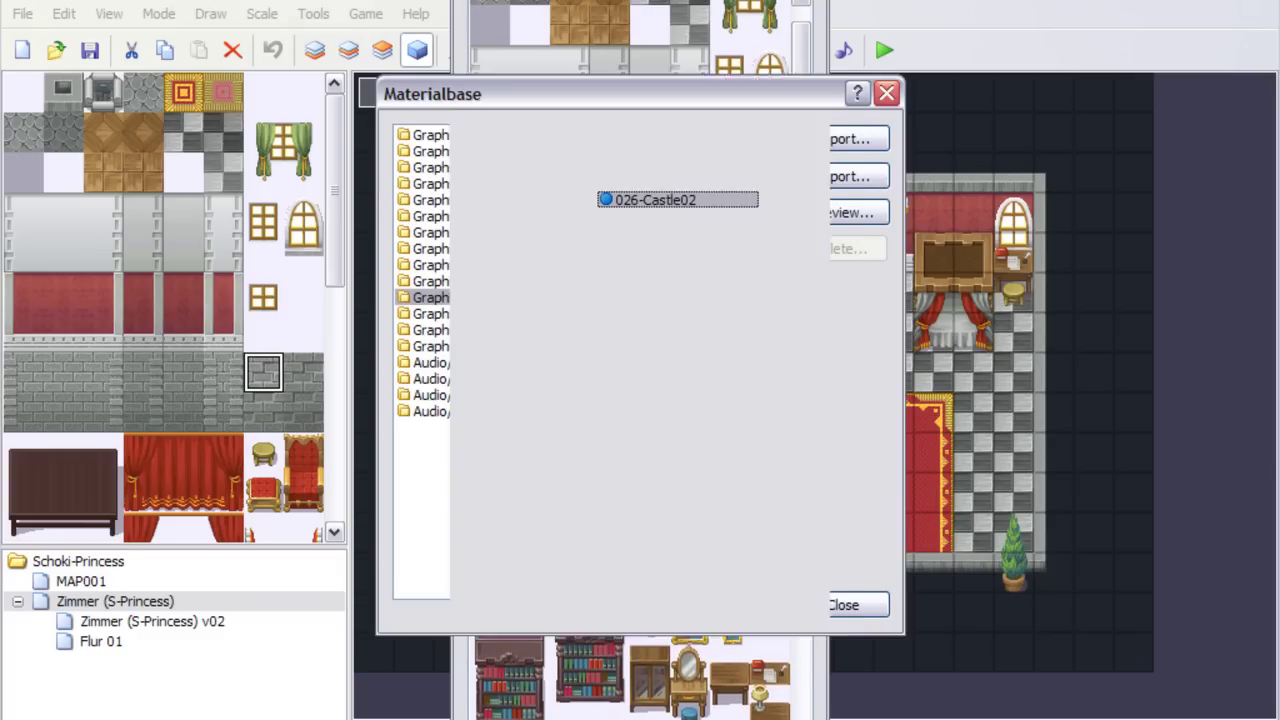
Export 026-Castle02 into the game's Graphics folder and close the Materialbase
click(840, 178)
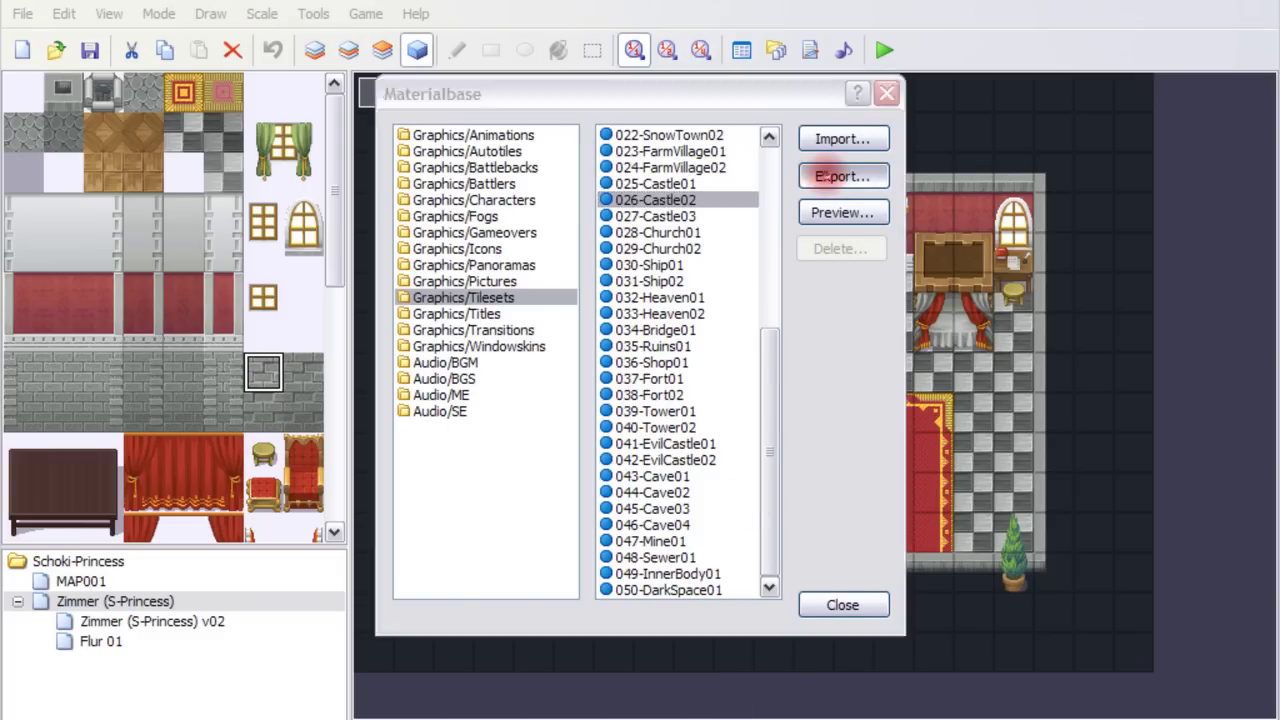
double_click(467, 232)
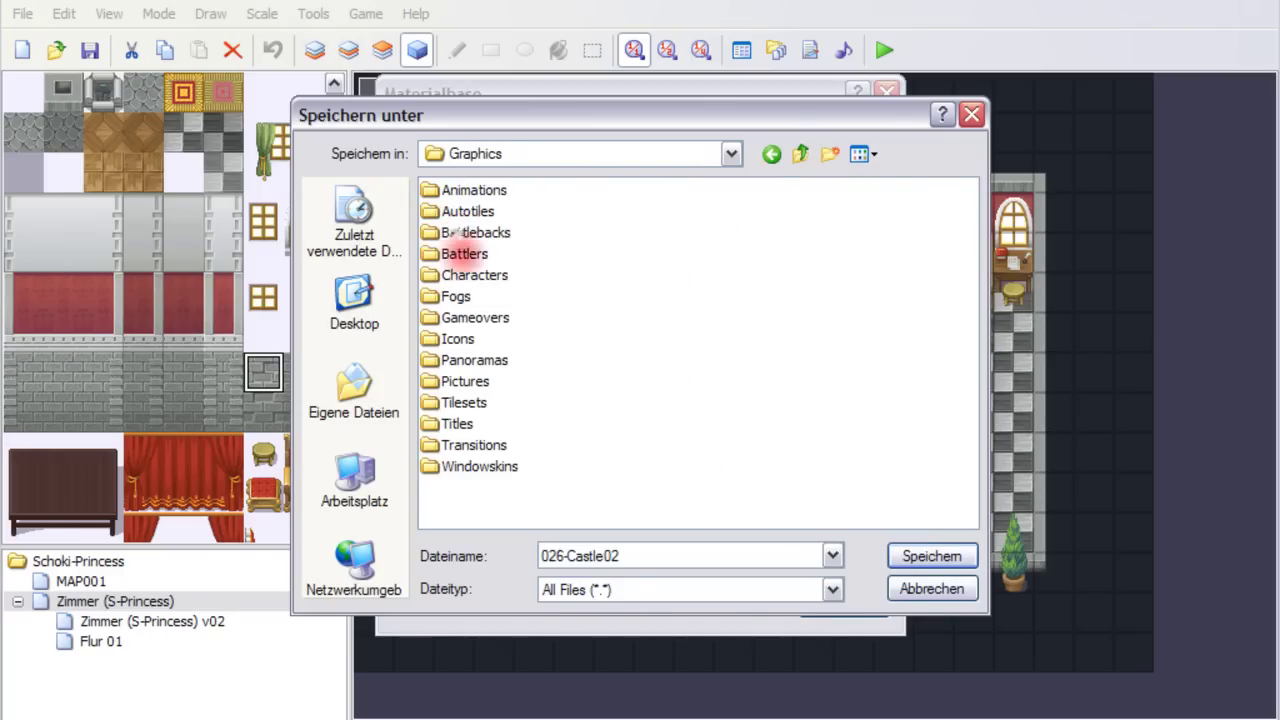
click(928, 553)
click(828, 604)
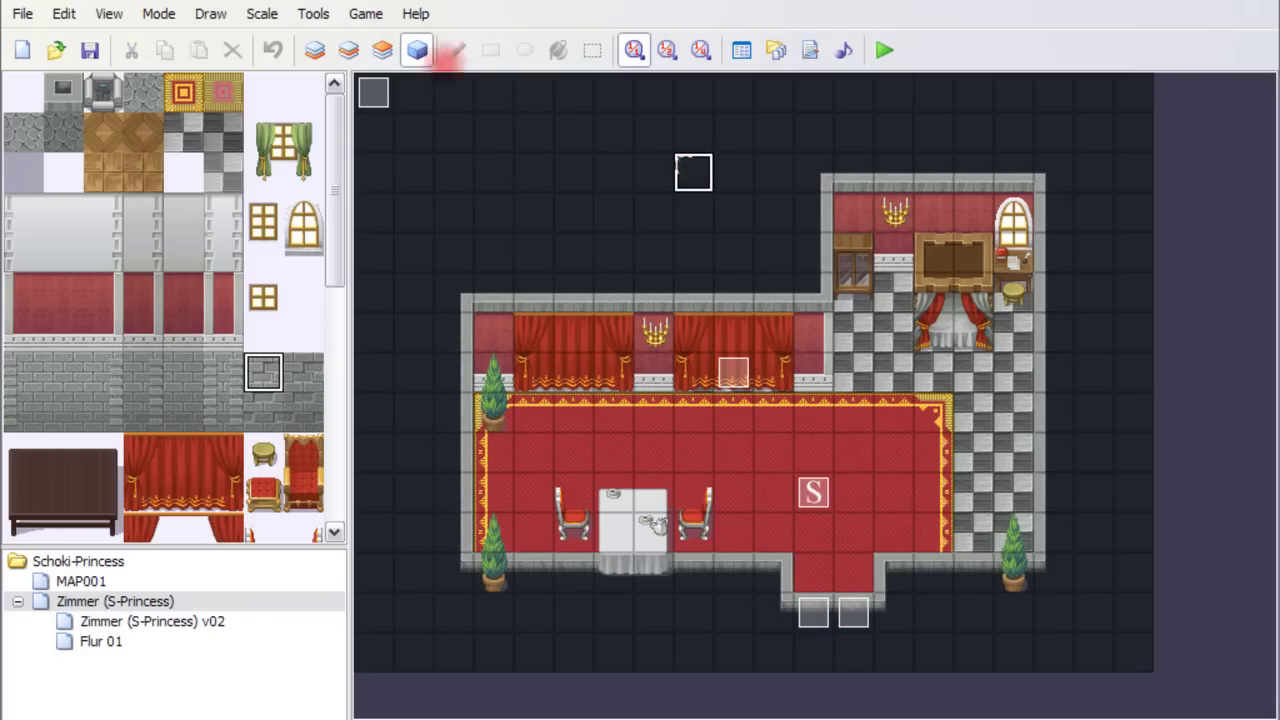
click(366, 14)
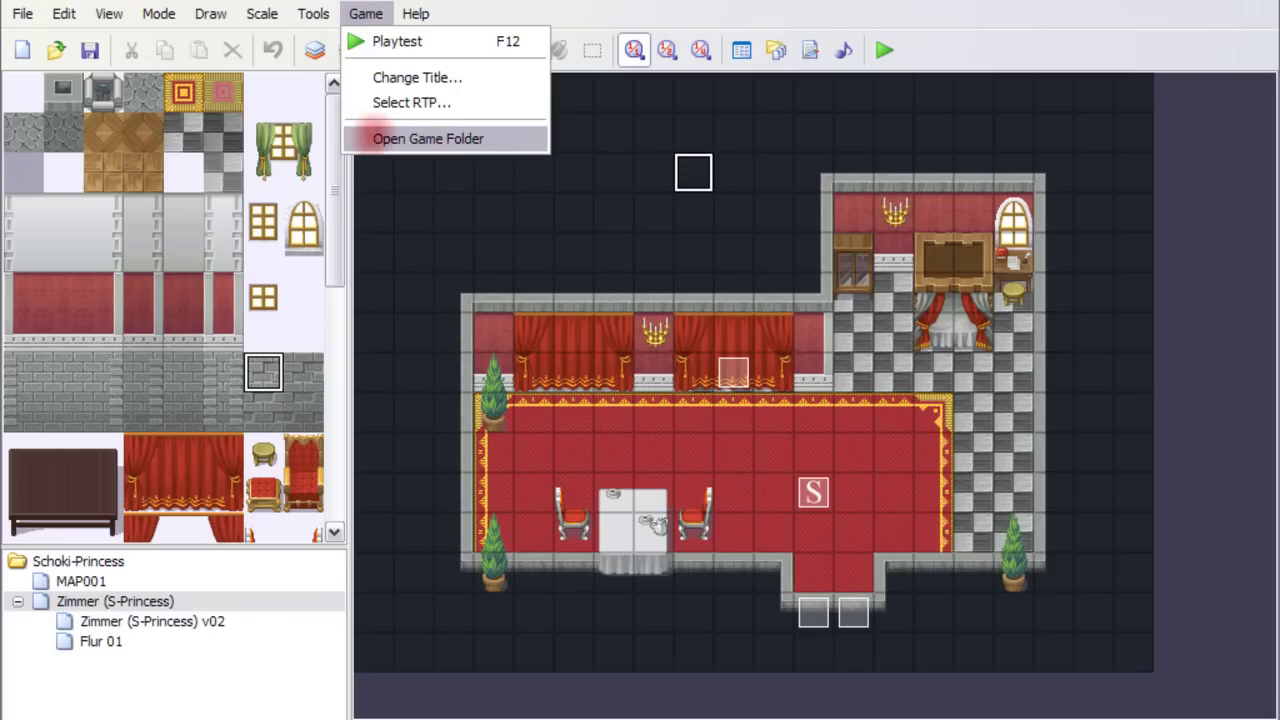
Open the game folder's Graphics directory and select the exported 026-Castle02 file
click(380, 136)
double_click(531, 229)
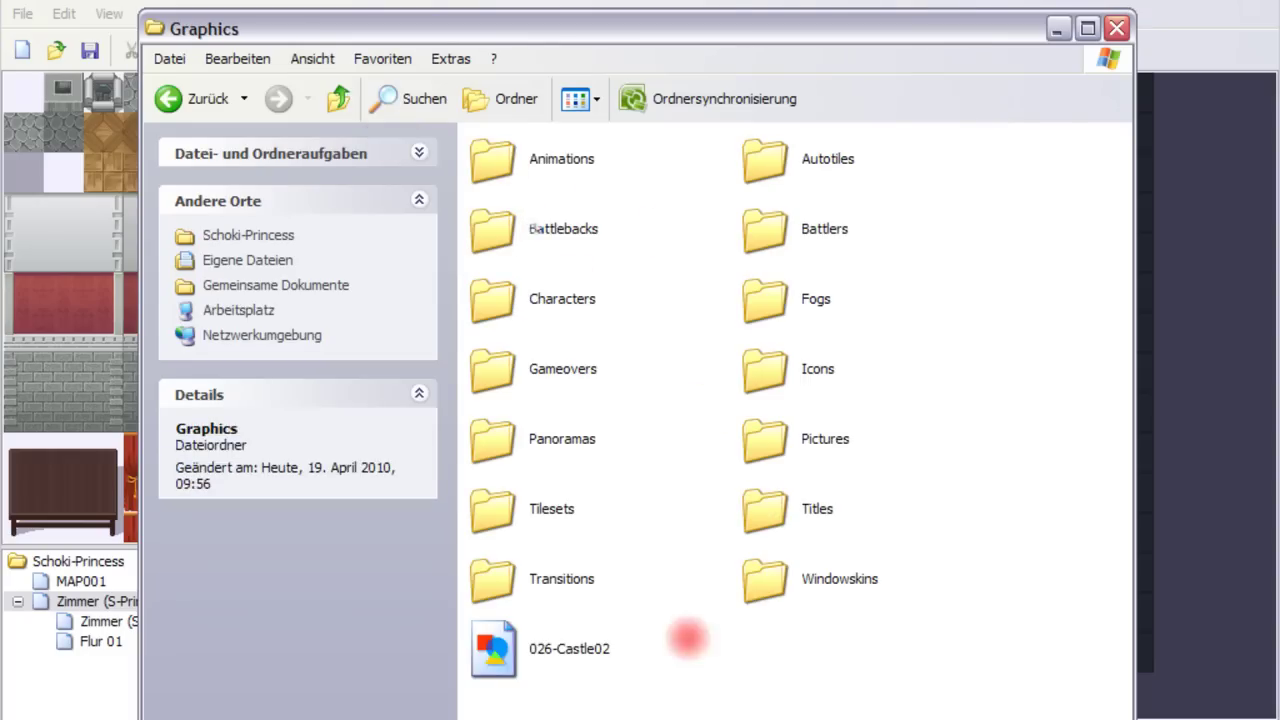
click(543, 640)
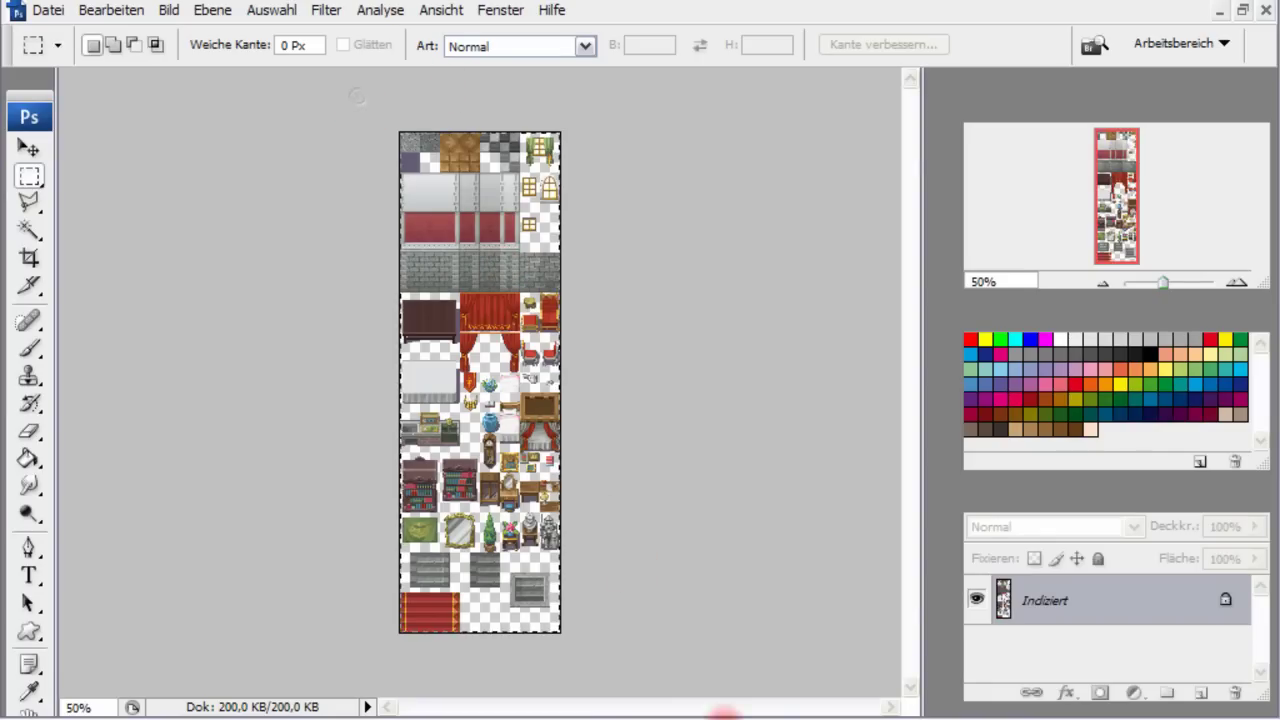
Zoom in with the Navigator to inspect the 026-Castle02 tiles
key(ctrl+a)
key(ctrl+d)
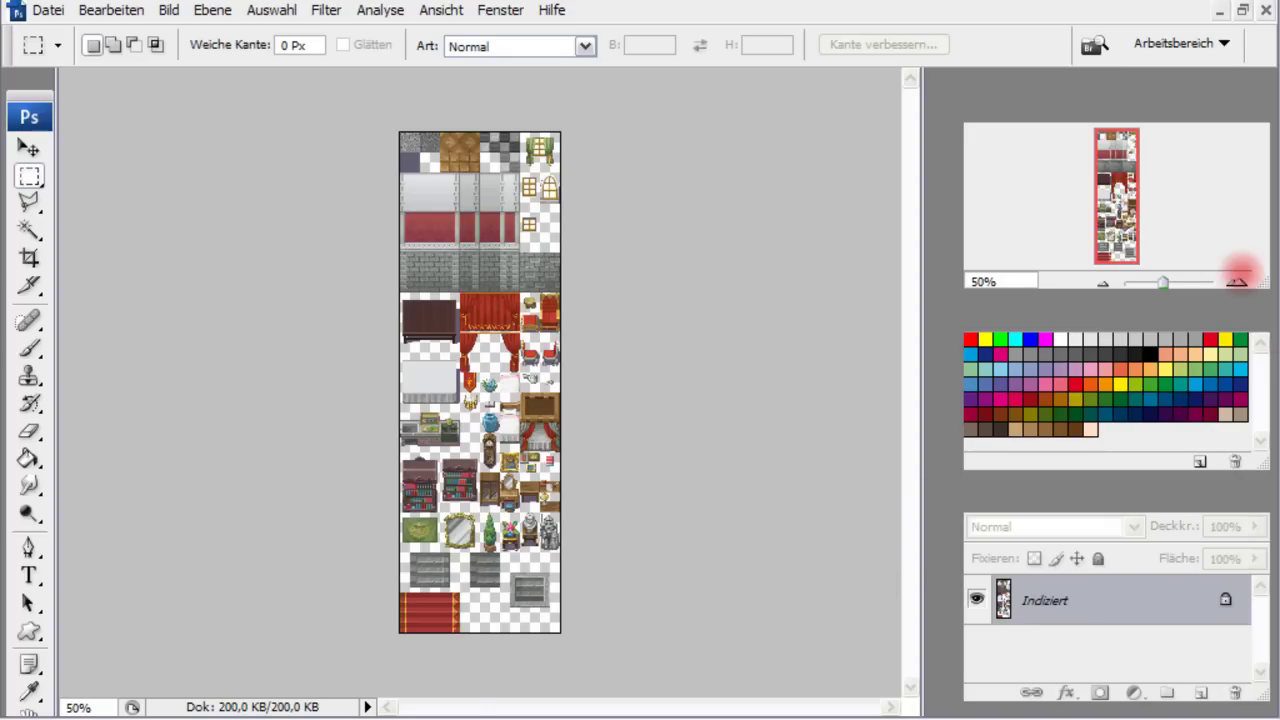
click(1232, 281)
click(1230, 281)
click(1230, 281)
mouse_move(1117, 210)
mouse_down()
mouse_move(1112, 255)
mouse_move(1109, 112)
mouse_up()
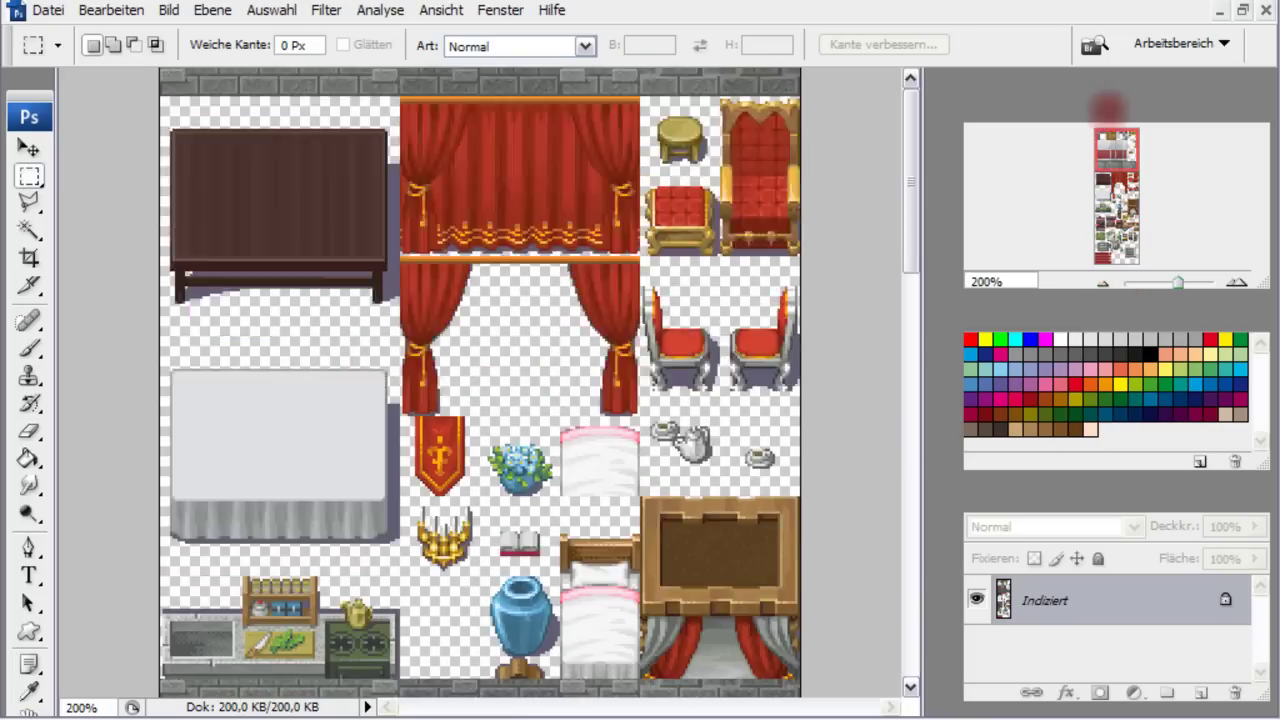
drag(141, 139, 718, 512)
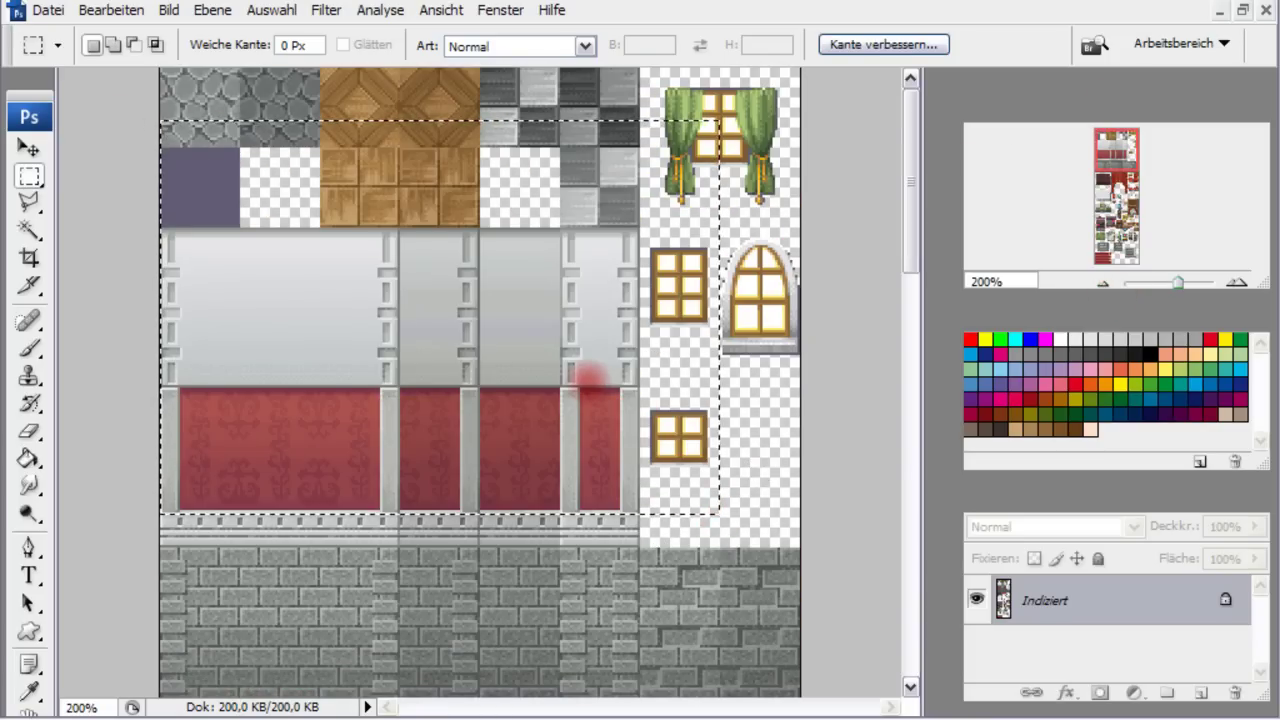
click(586, 371)
Zoom back out and marquee the entire tileset image
click(1103, 283)
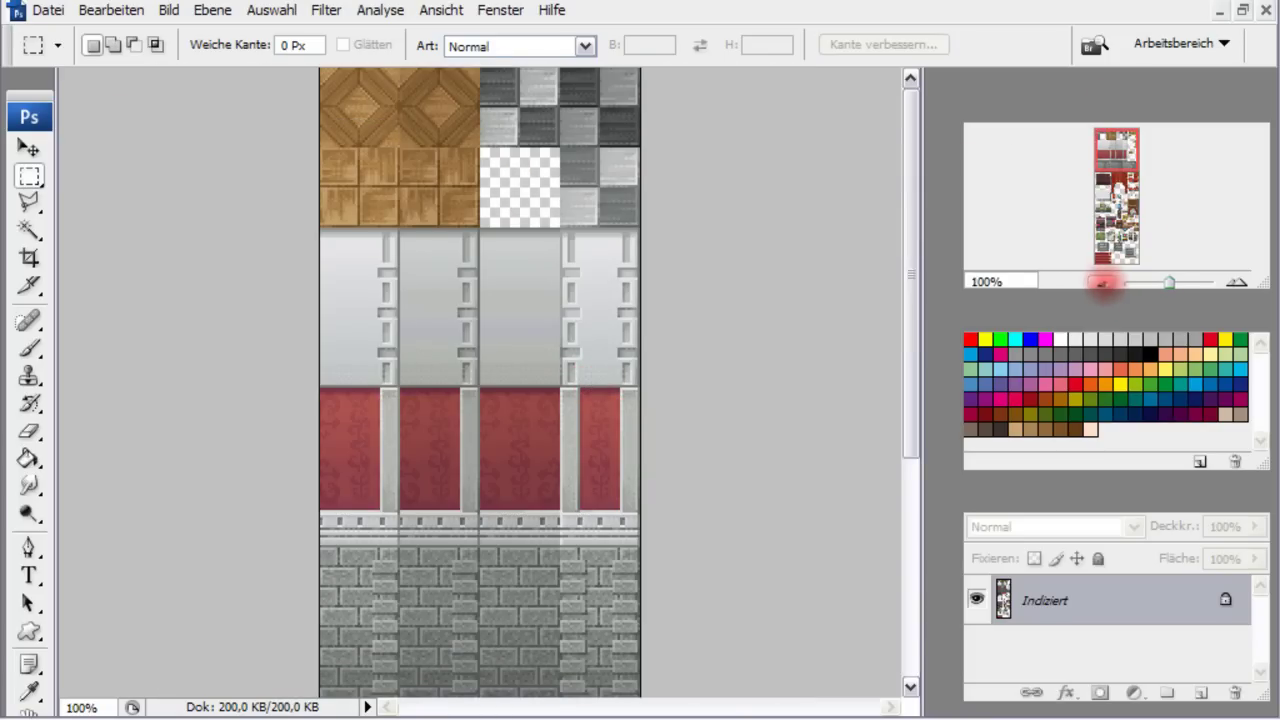
click(1103, 283)
click(1103, 283)
drag(380, 106, 686, 594)
click(686, 541)
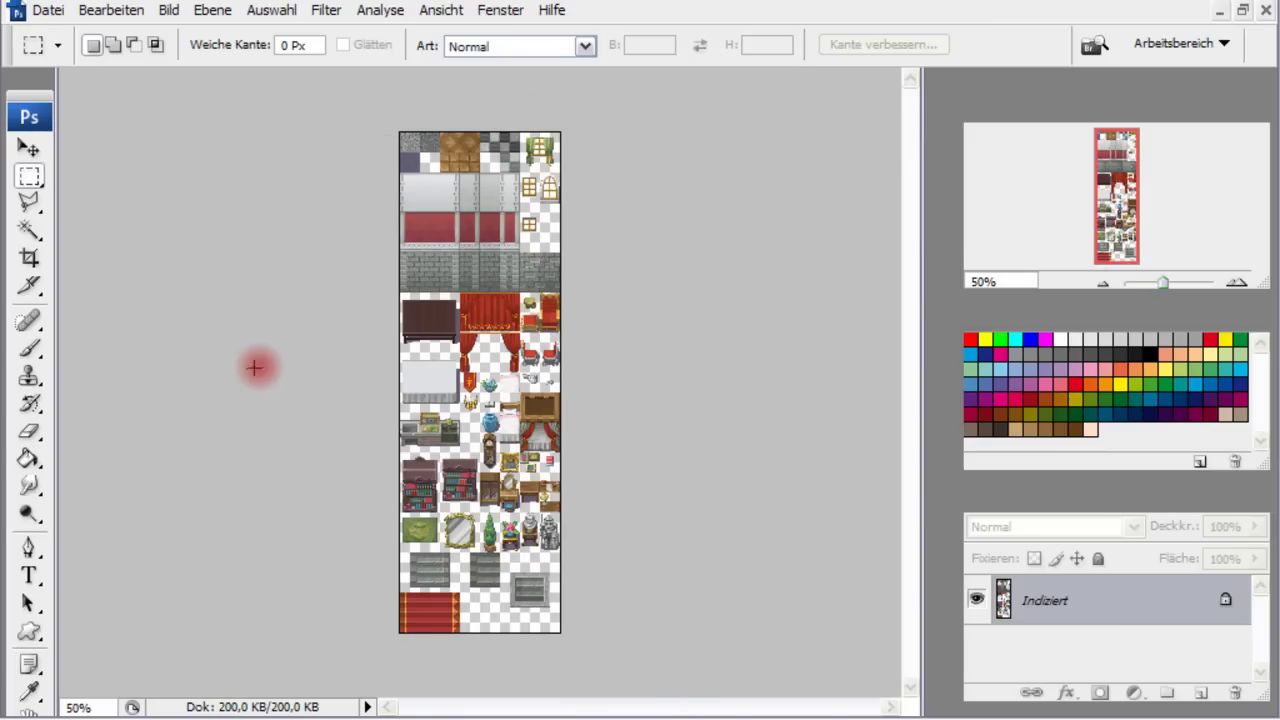
drag(367, 127, 791, 666)
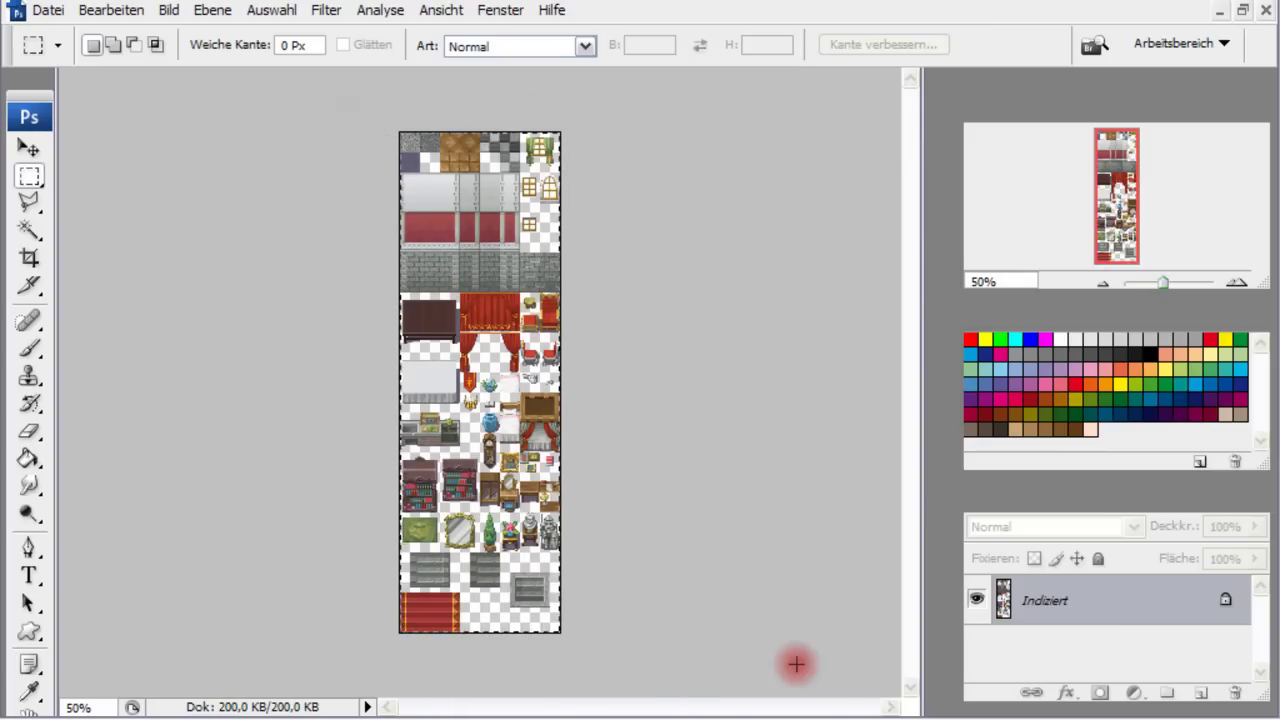
click(111, 10)
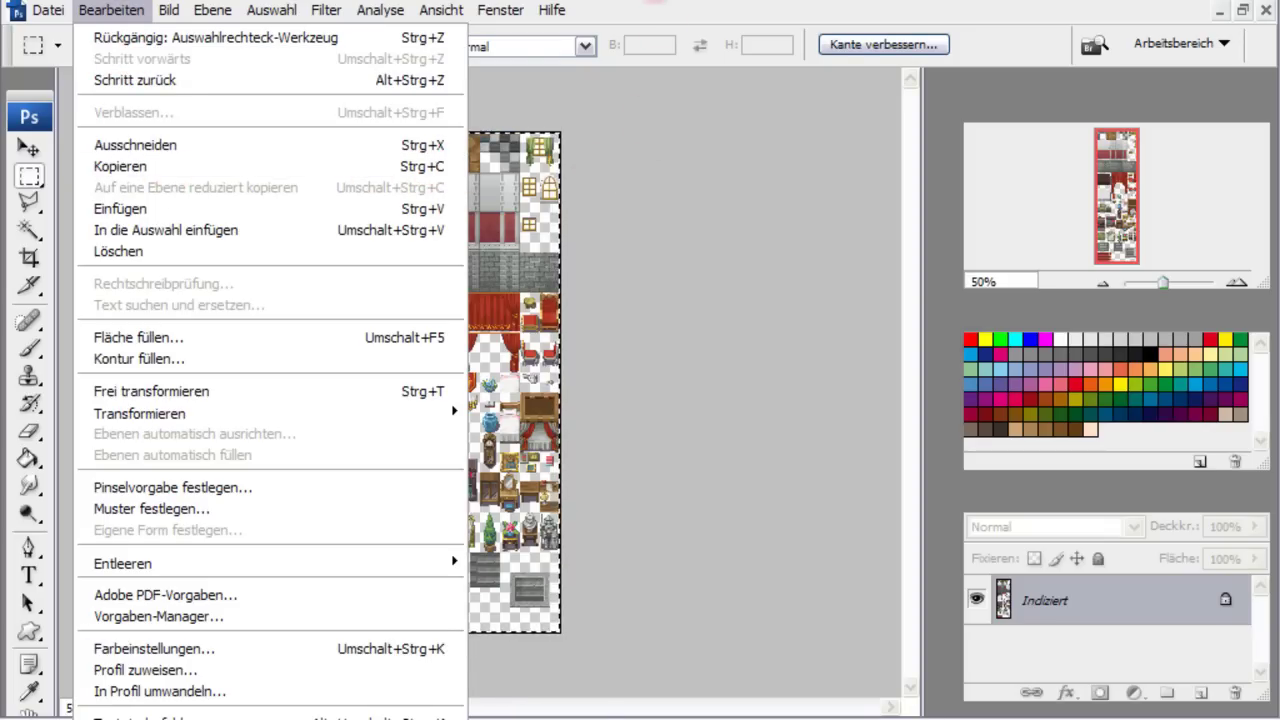
Copy the selected tileset and start a new document with 256-pixel width
click(651, 210)
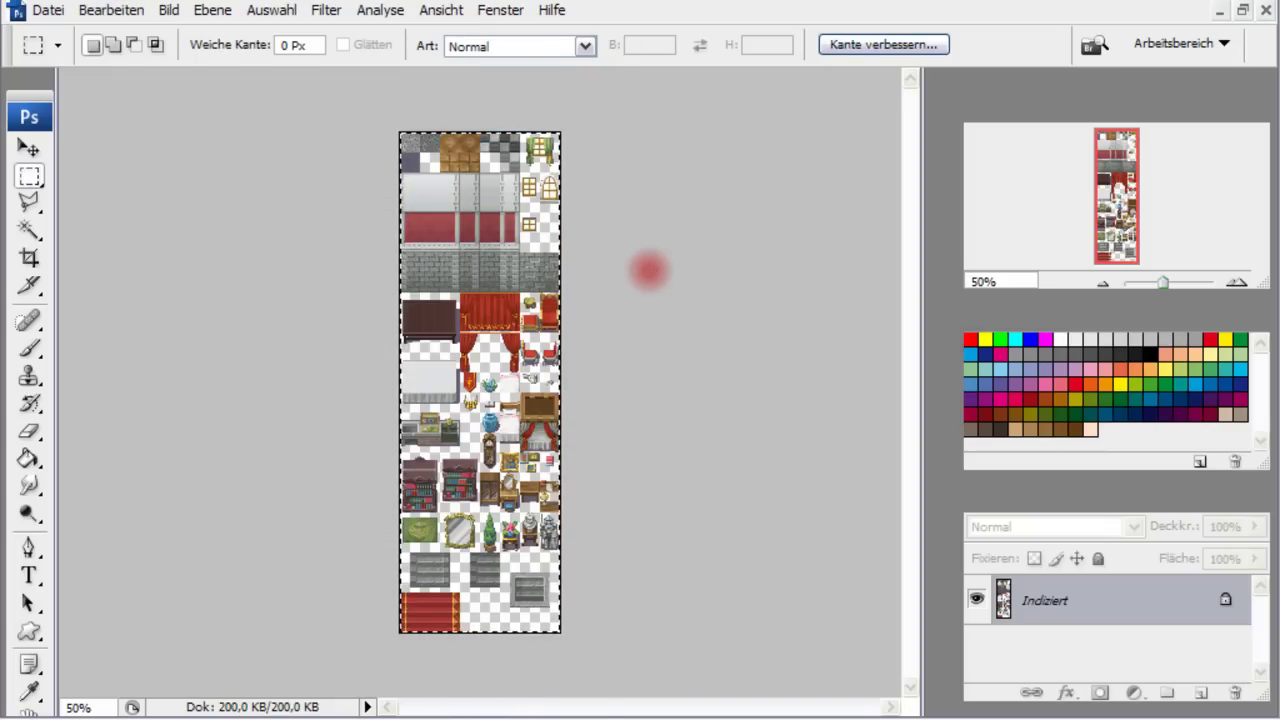
click(52, 12)
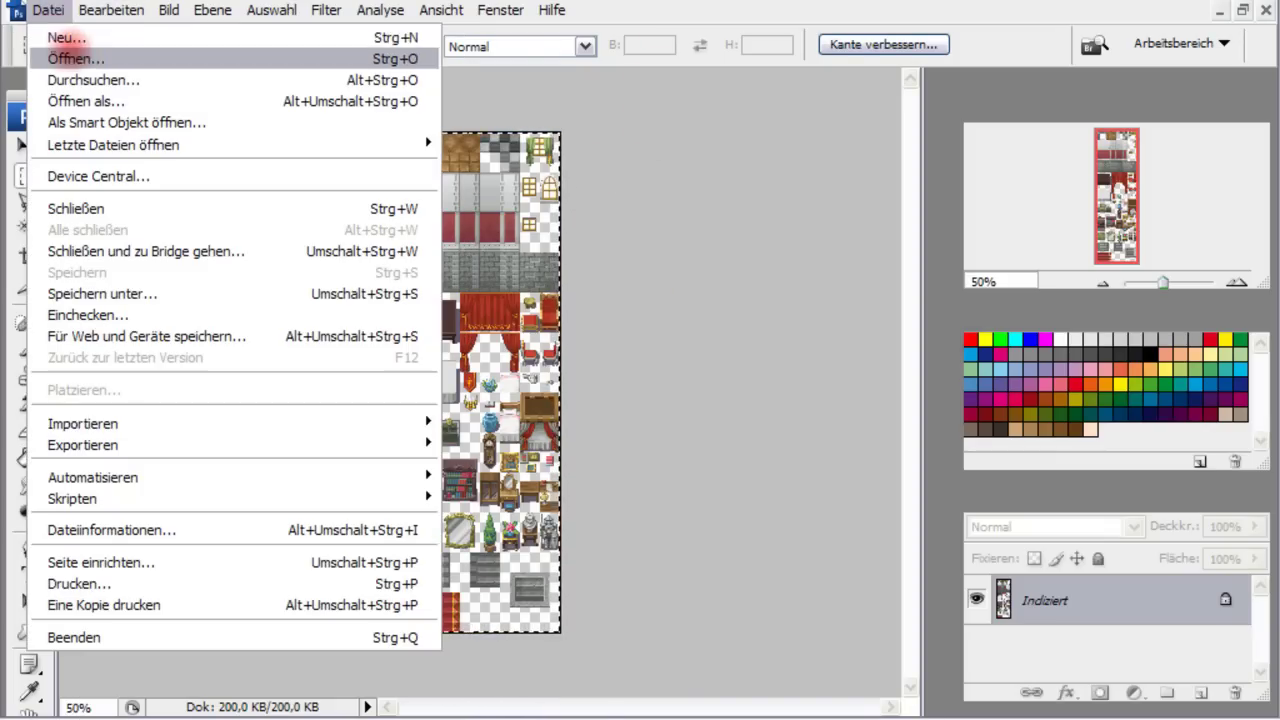
click(205, 38)
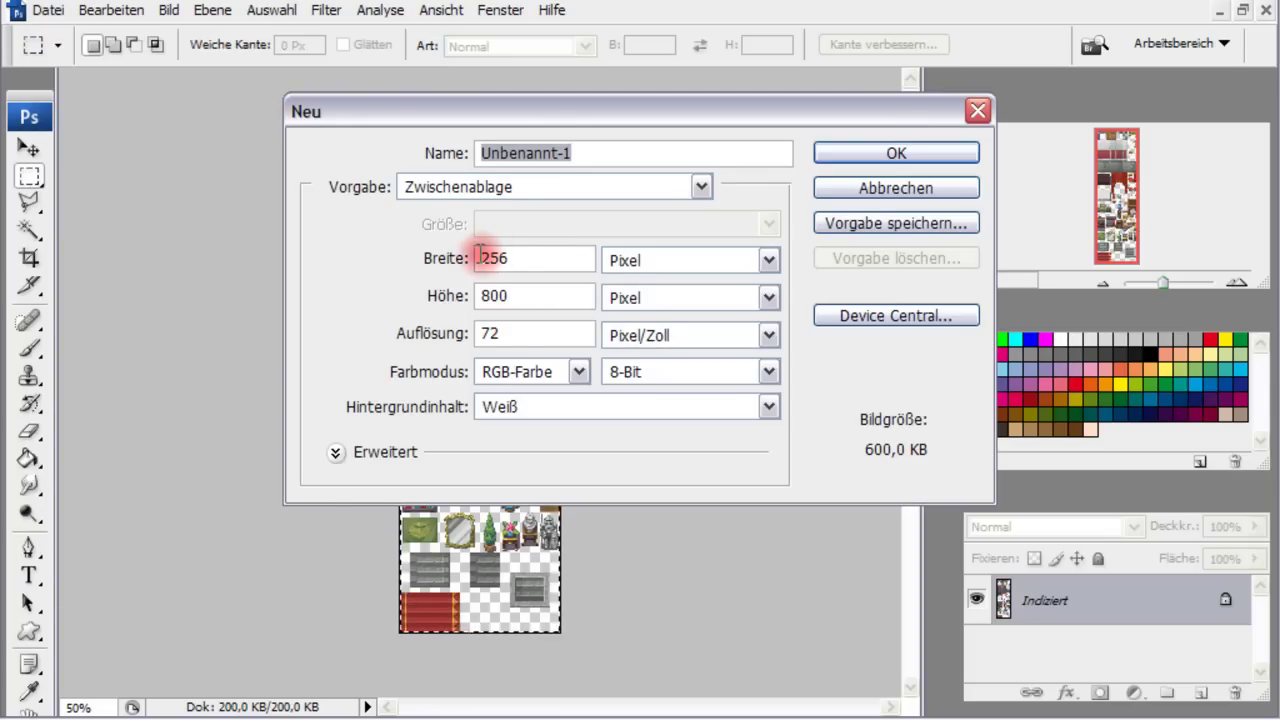
drag(482, 258, 540, 258)
click(440, 294)
click(445, 256)
click(526, 293)
click(531, 260)
click(524, 258)
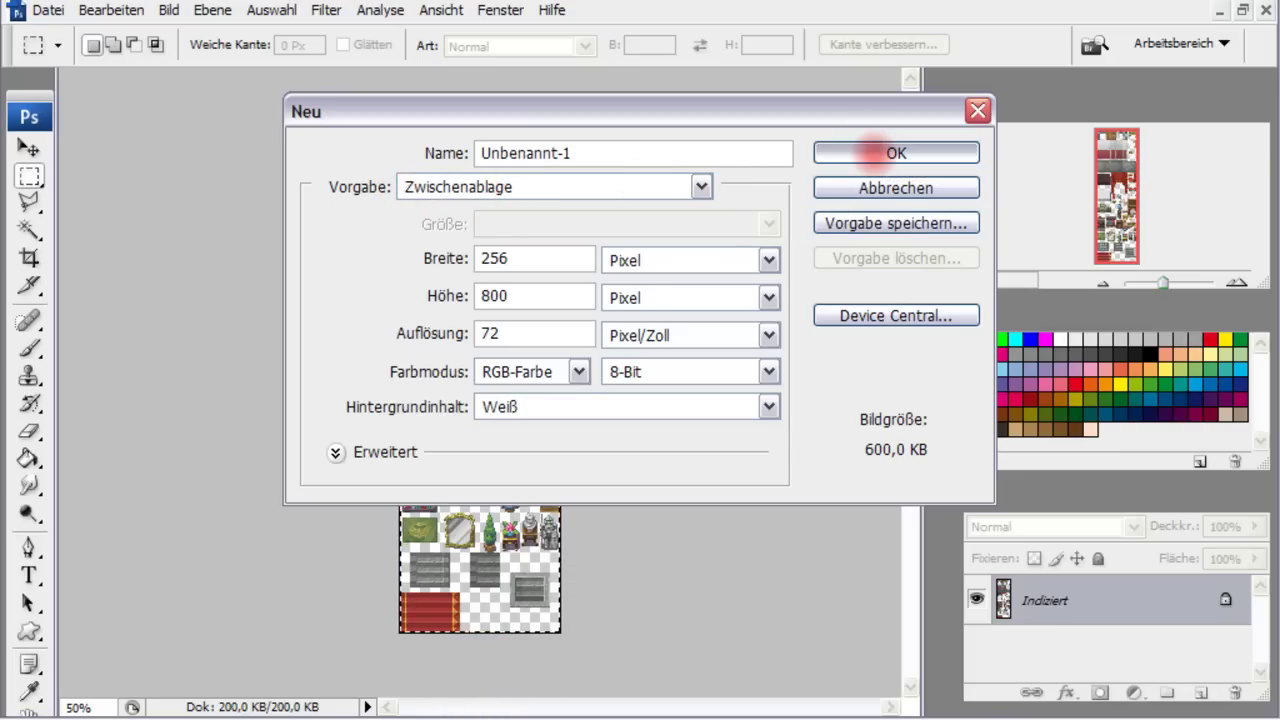
Set Hintergrundinhalt to Transparent and create the 256 × 800 document
click(710, 407)
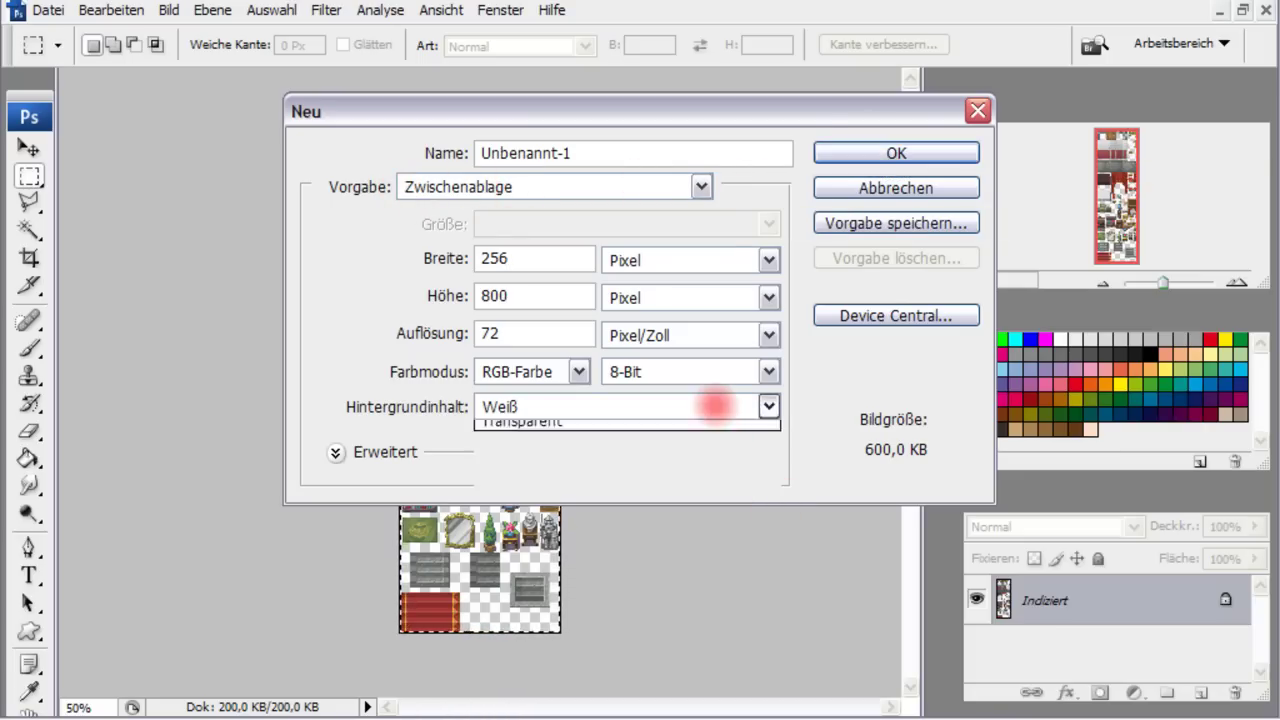
click(614, 466)
click(905, 152)
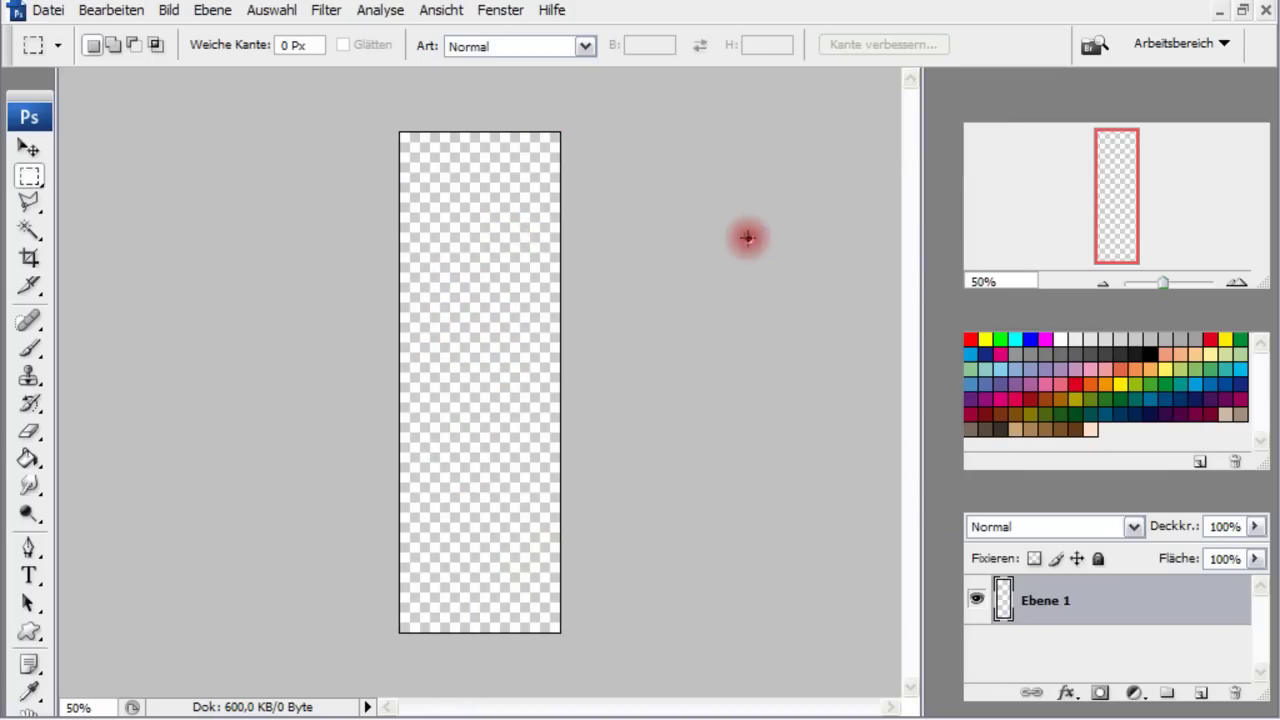
Paste the tileset into the new document and zoom to 300% on the furniture tiles
key(ctrl+v)
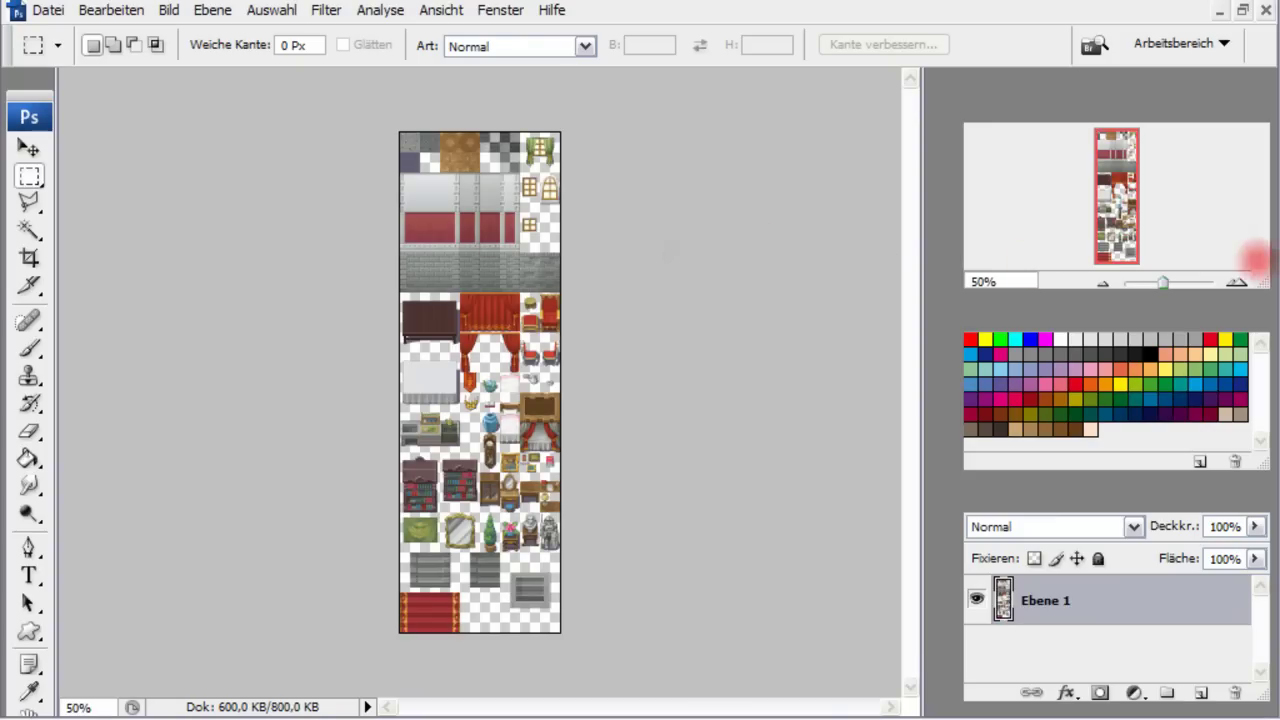
click(1237, 282)
click(1237, 282)
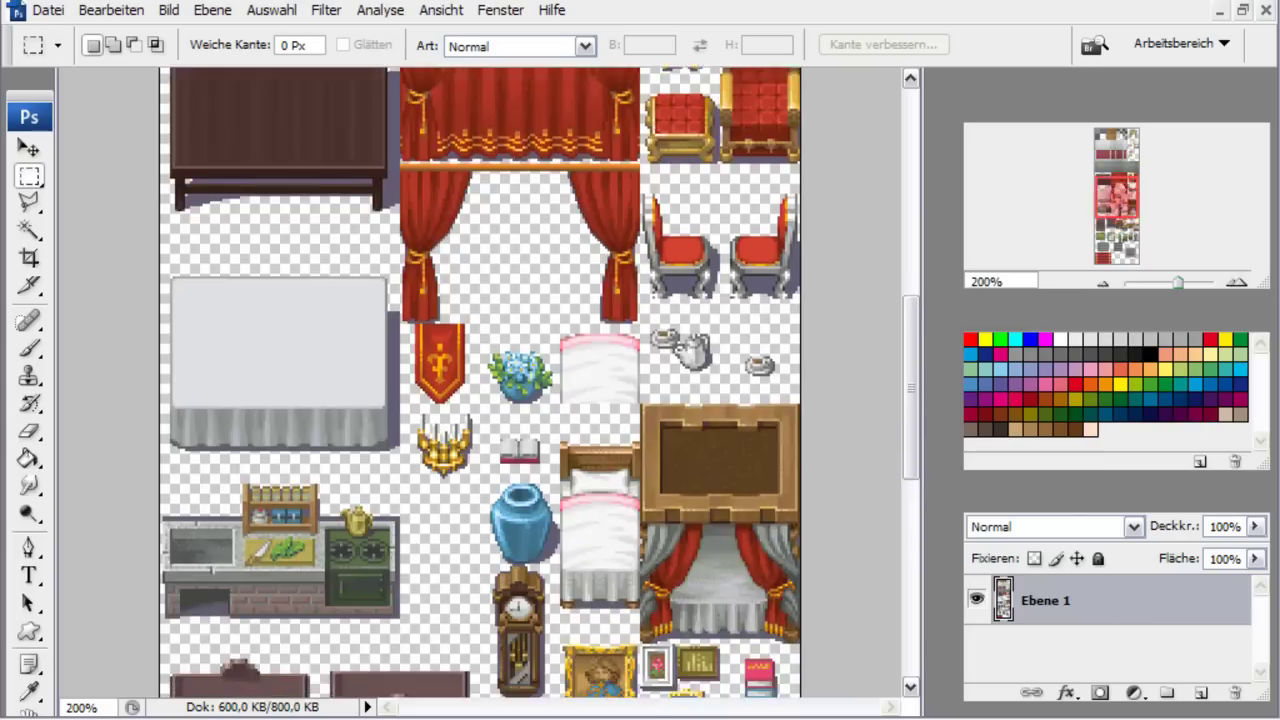
drag(1148, 210, 1097, 294)
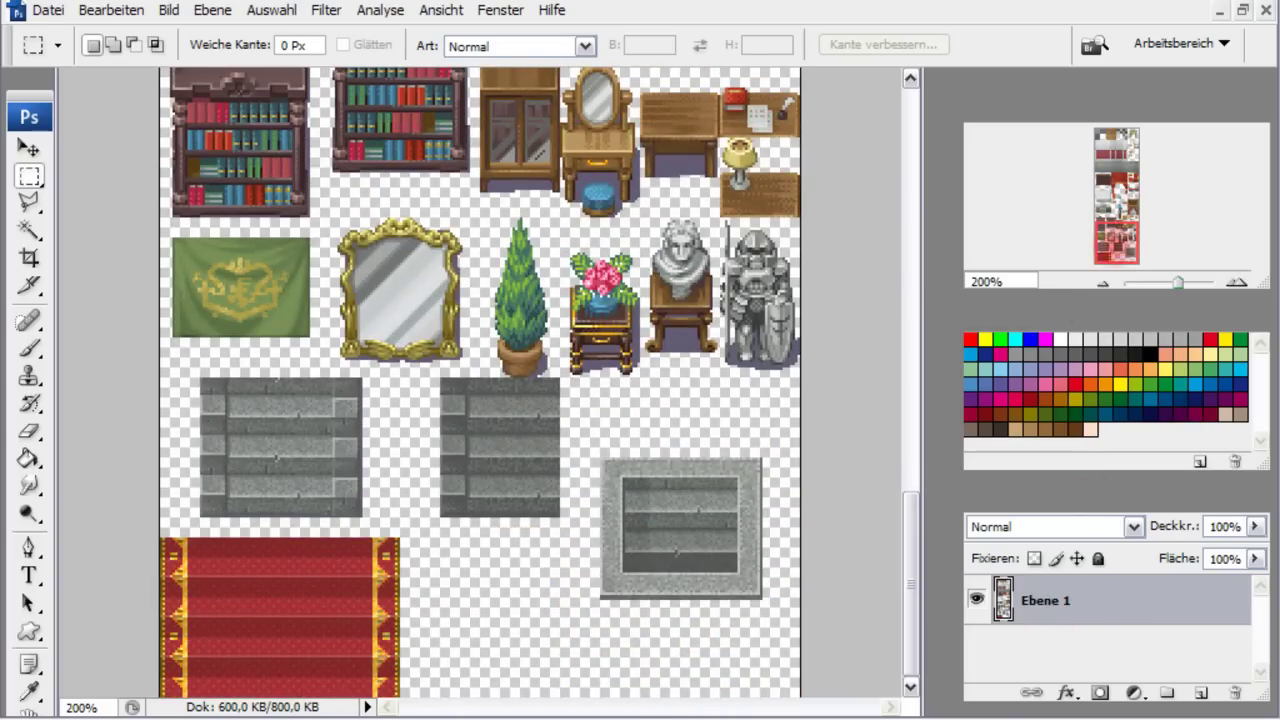
drag(1085, 248, 1106, 277)
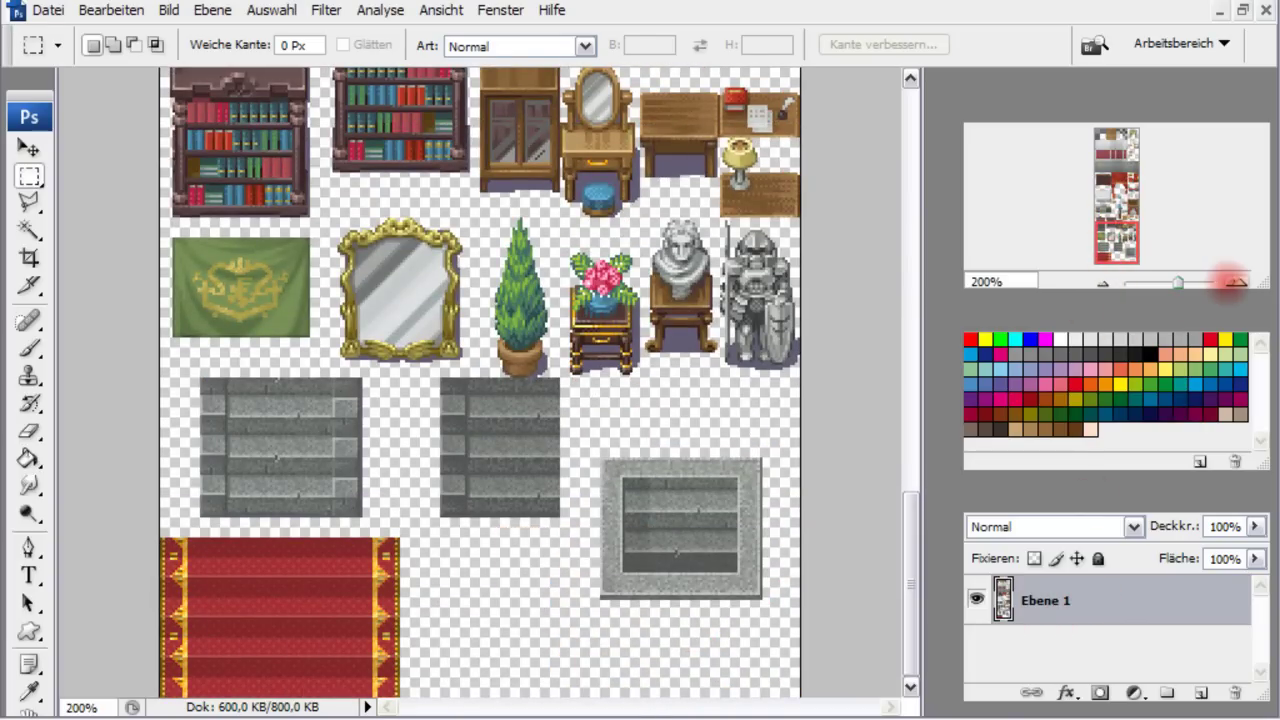
click(1237, 282)
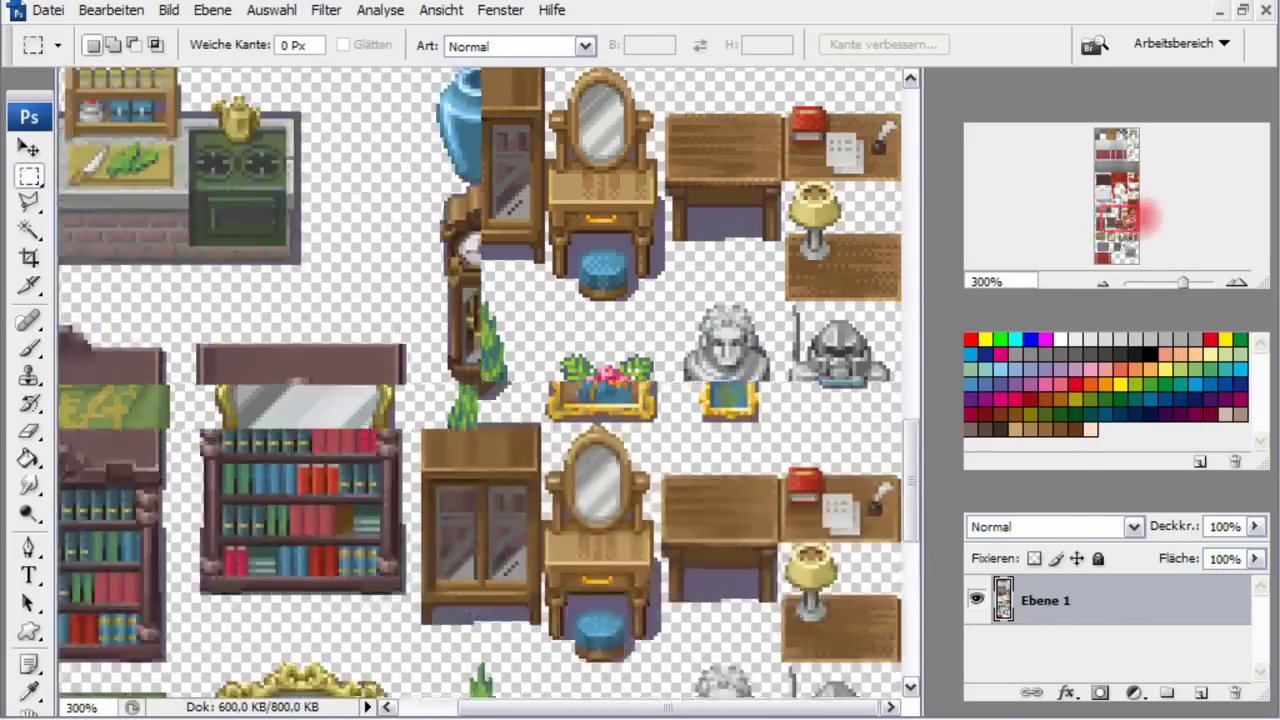
drag(1116, 242, 1116, 252)
drag(1108, 262, 1120, 206)
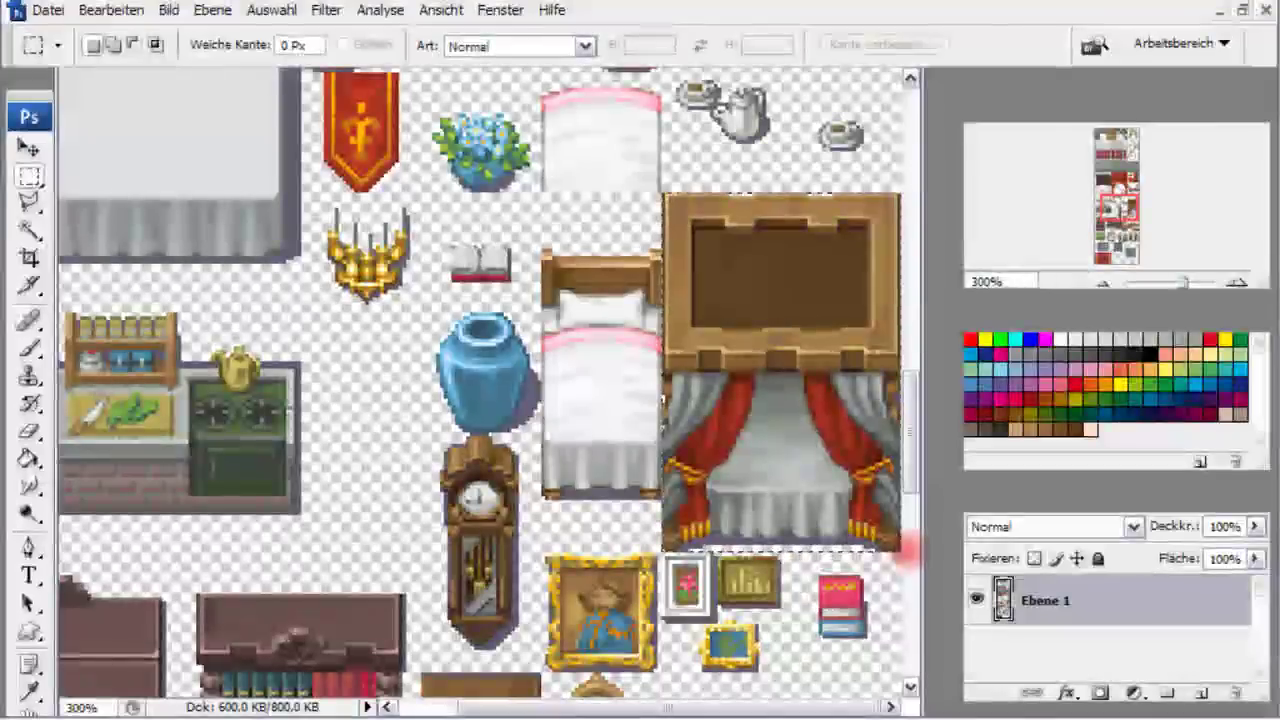
Marquee the curtained bed tile so it can be copied
drag(905, 552, 901, 550)
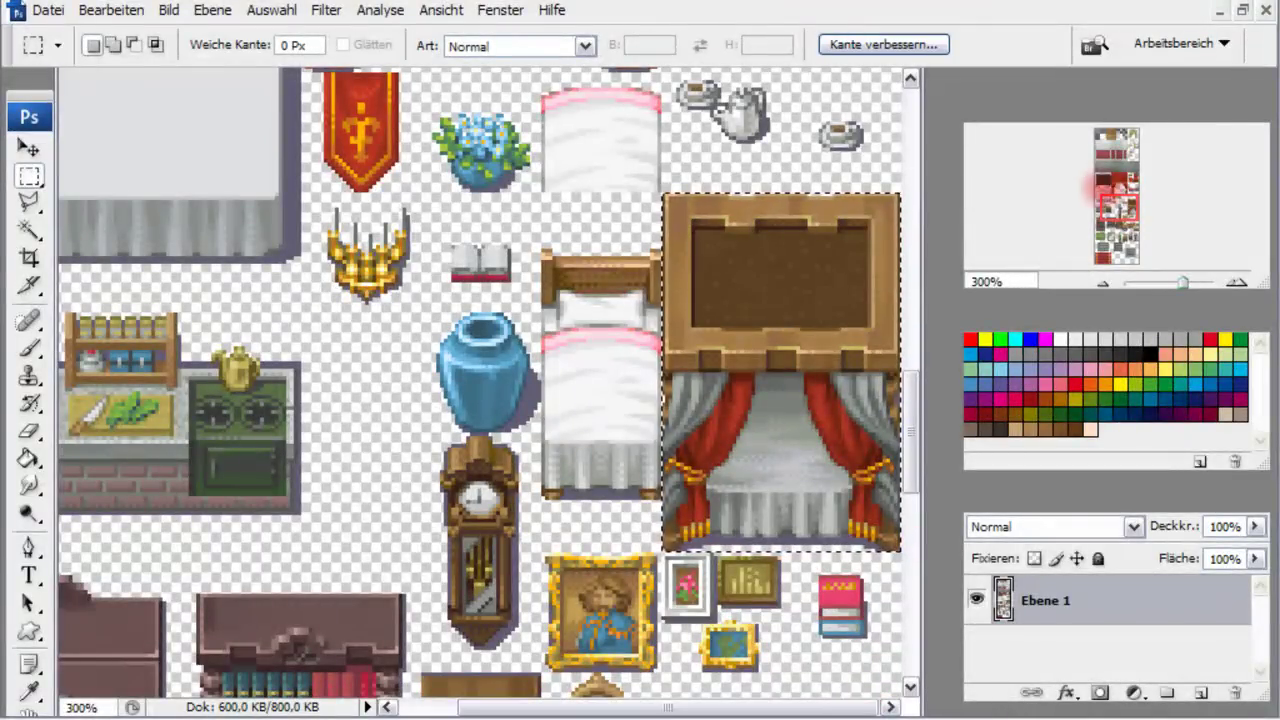
drag(1118, 205, 1100, 277)
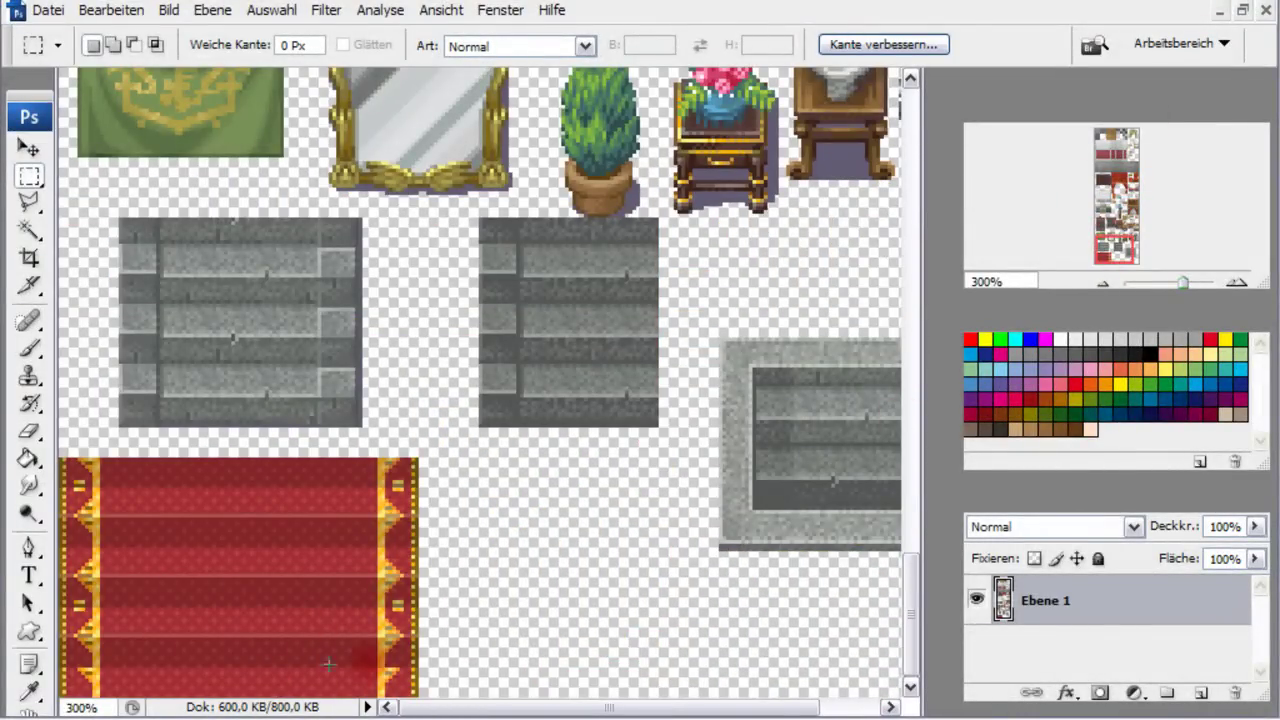
click(1134, 206)
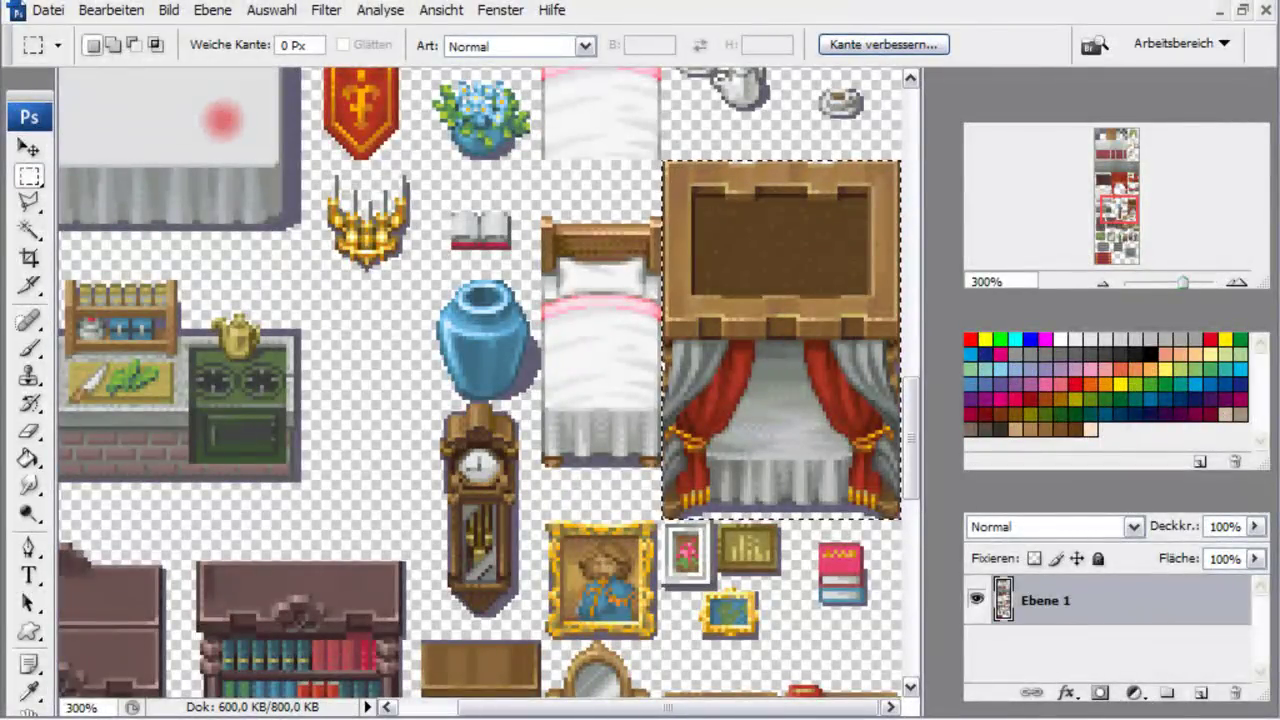
click(333, 183)
Paste the bed tile as a new layer and drag it to the tileset's top-left corner
key(ctrl+v)
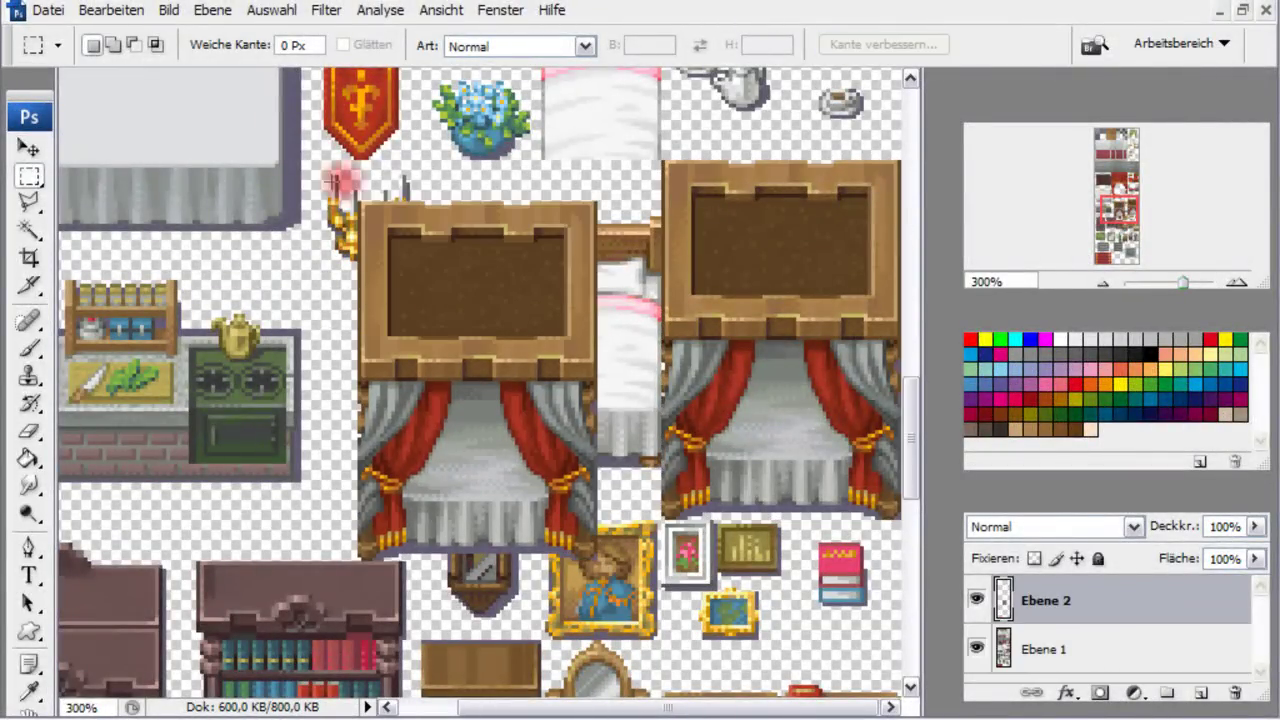
key(v)
mouse_move(488, 279)
mouse_down()
mouse_move(428, 315)
mouse_move(368, 246)
mouse_up()
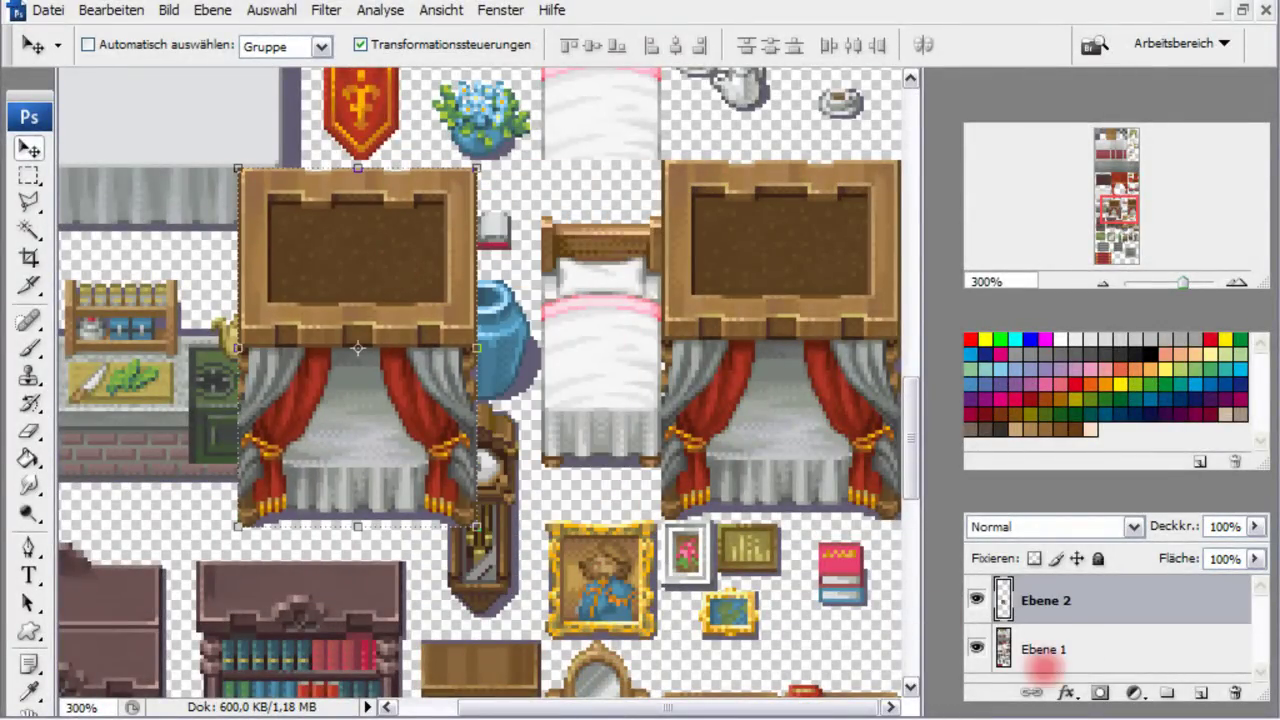
drag(357, 348, 362, 288)
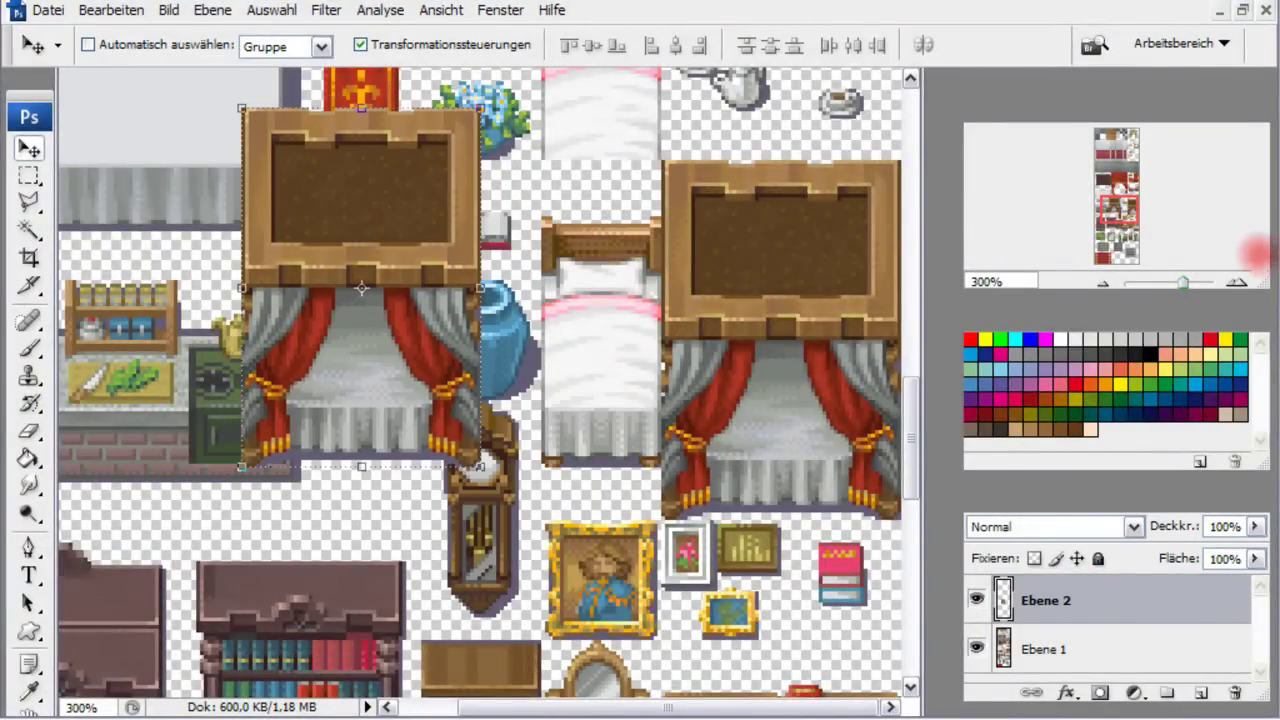
drag(1140, 203, 1116, 190)
click(1103, 283)
click(1103, 283)
click(1103, 283)
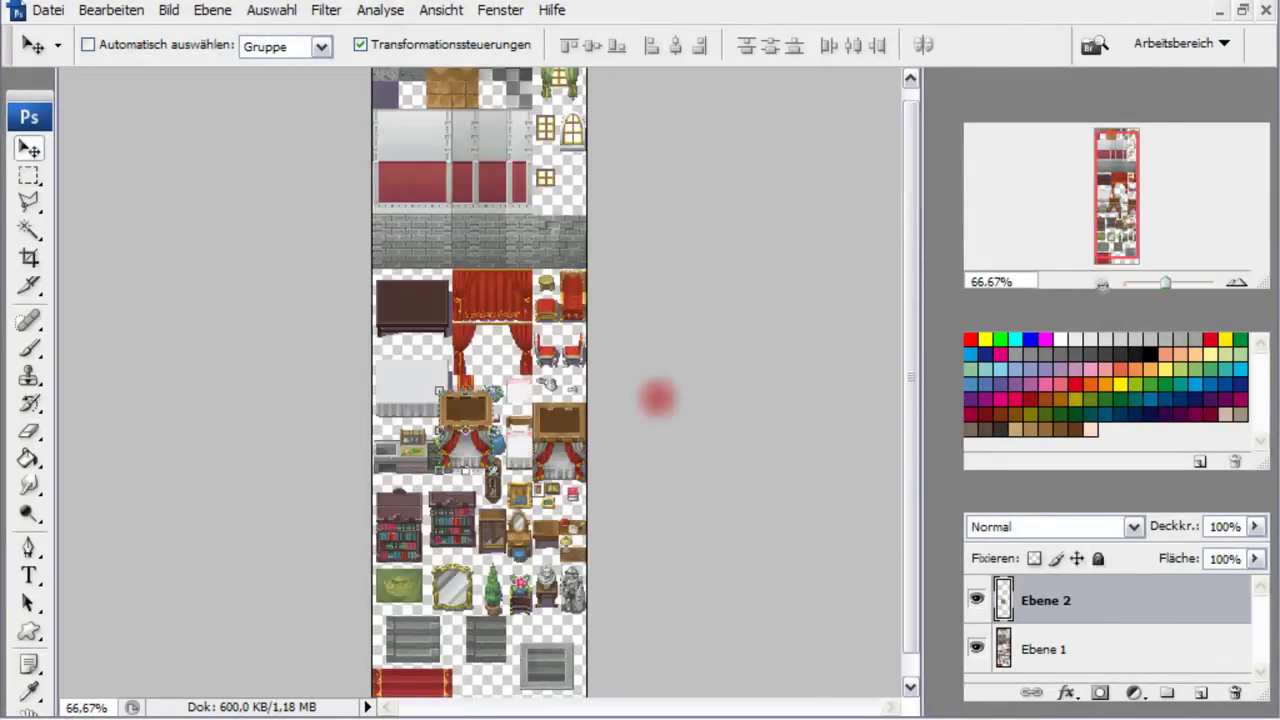
mouse_move(467, 430)
mouse_down()
mouse_move(405, 235)
mouse_move(400, 128)
mouse_up()
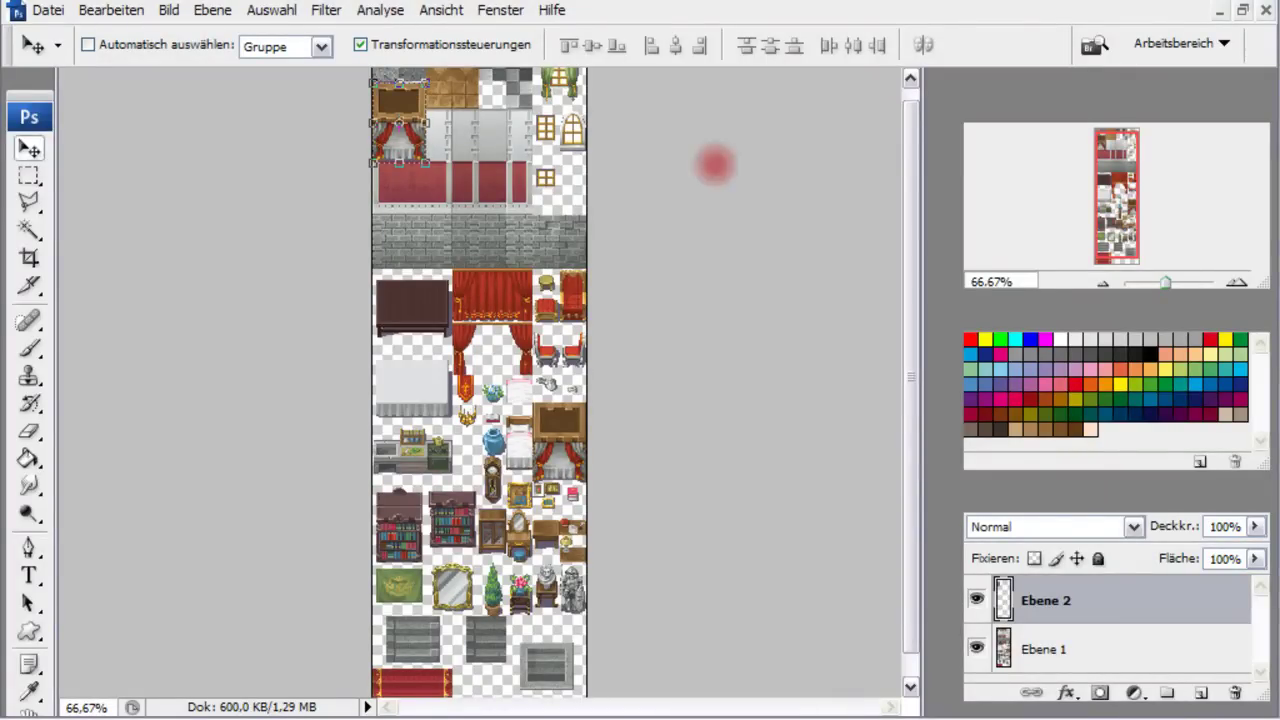
Zoom in on the top-left area and nudge the bed copy slightly right
click(1237, 282)
click(1237, 282)
click(1237, 282)
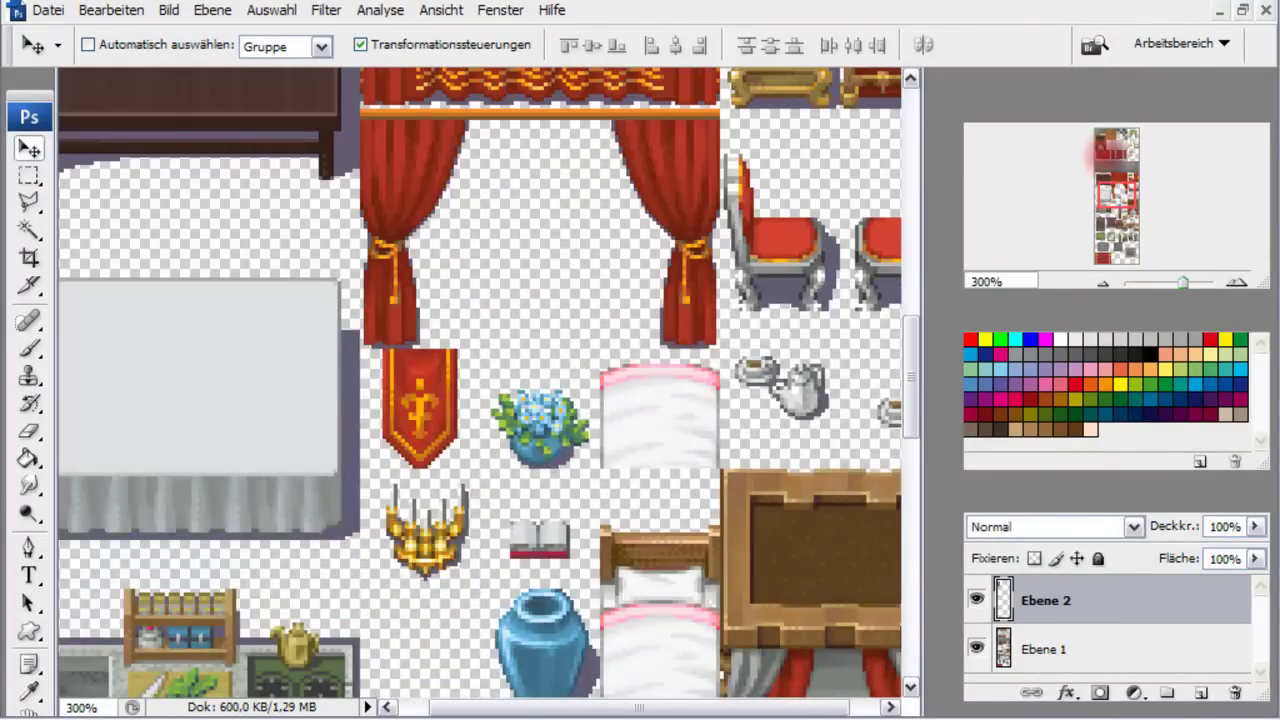
drag(1108, 200, 1112, 145)
drag(185, 405, 270, 445)
click(1237, 282)
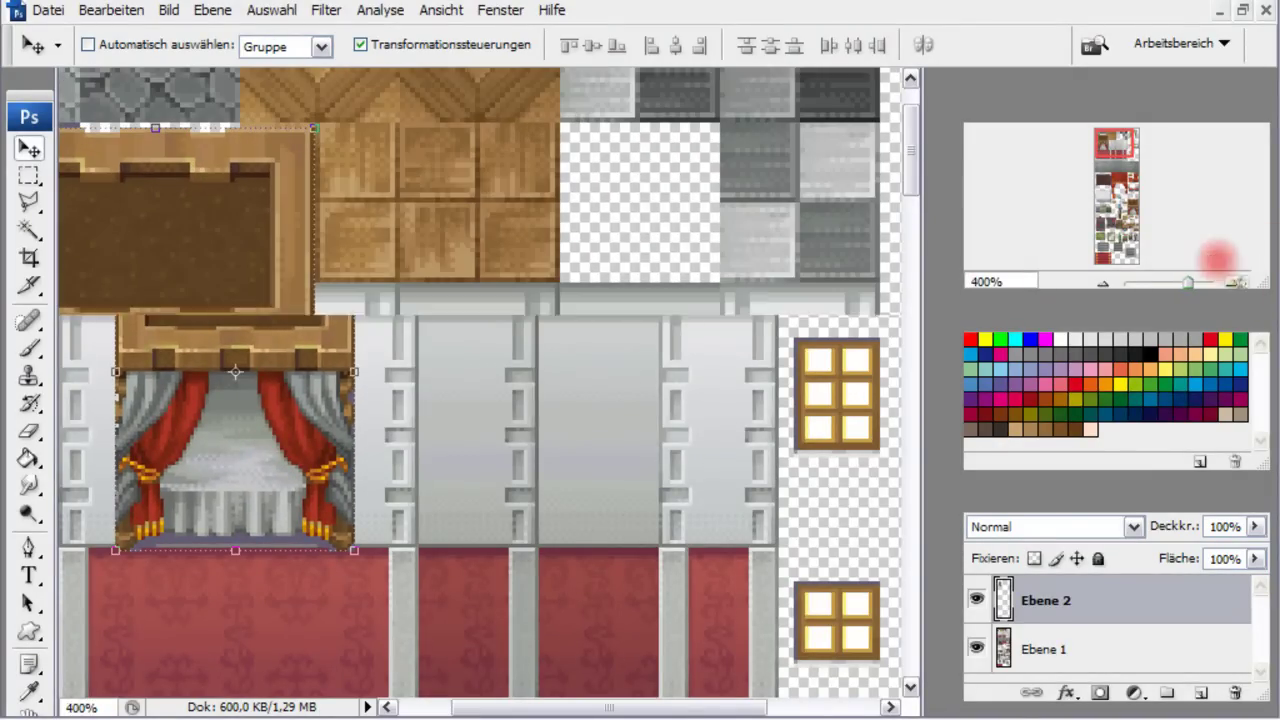
Zoom to 400% and inspect the brick wall and red curtain tiles near the bed copy
drag(1108, 152, 1071, 149)
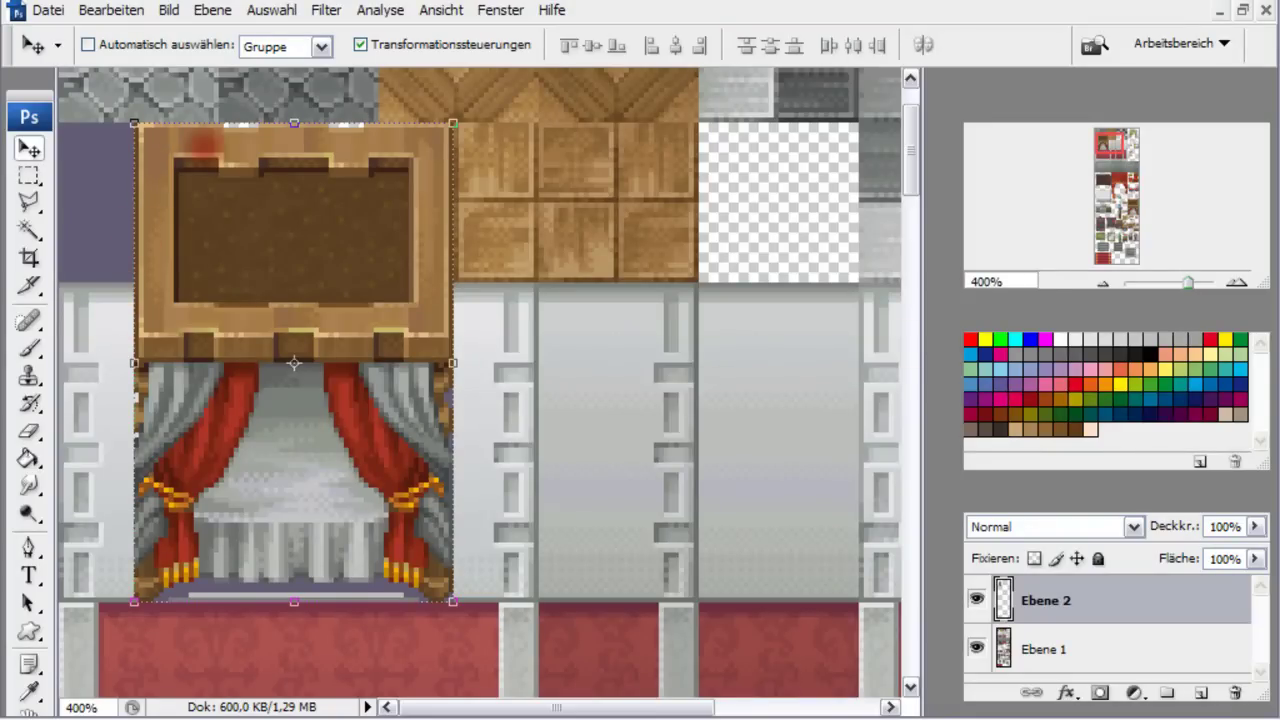
click(1102, 180)
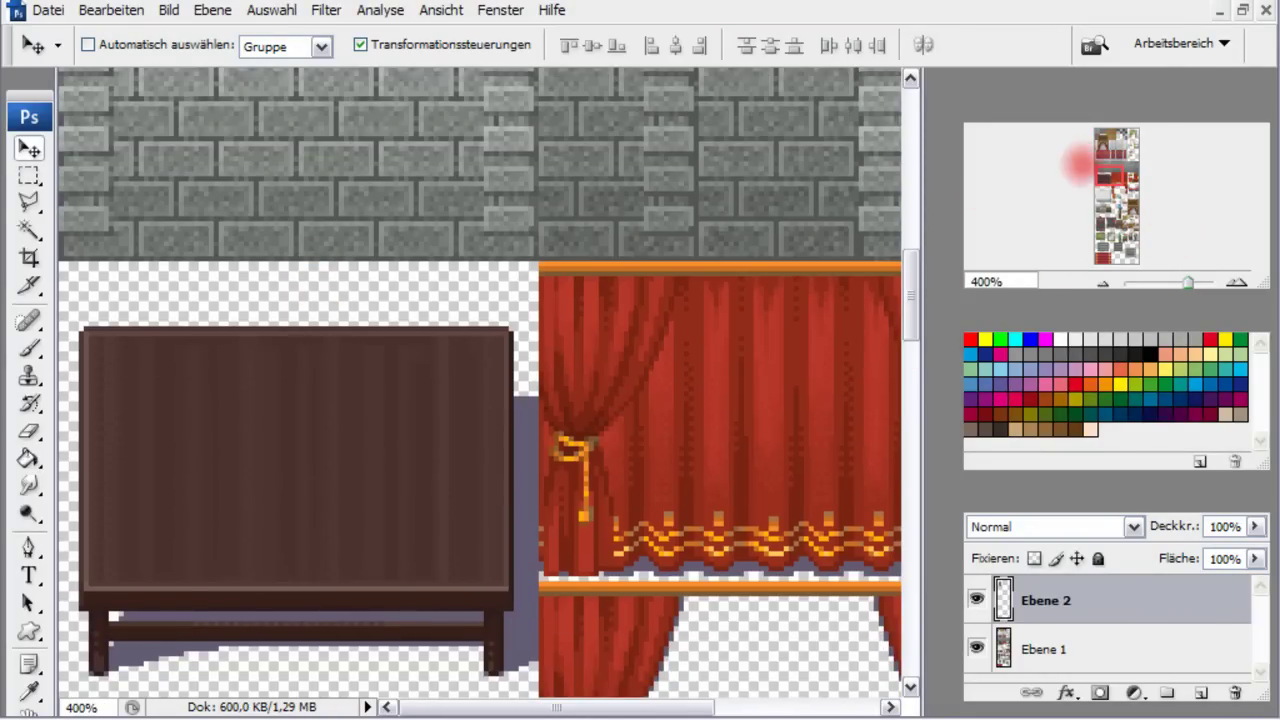
click(1097, 178)
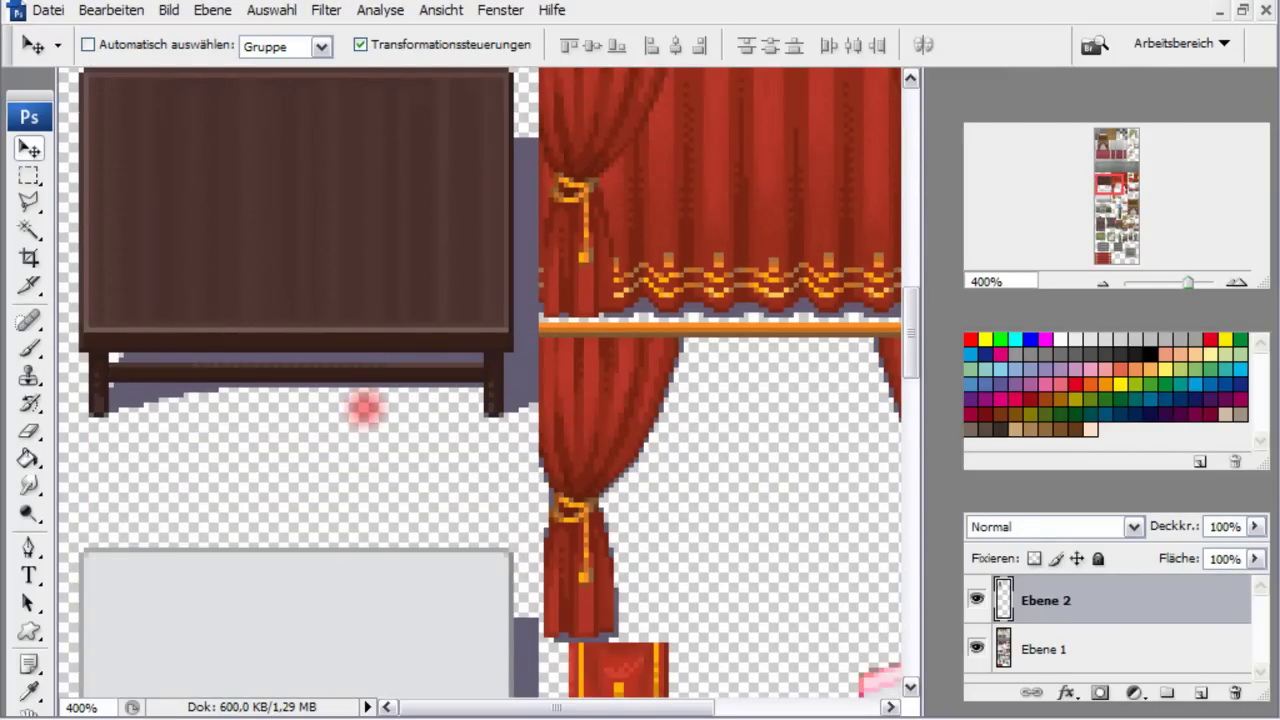
scroll(365, 404, up, 2)
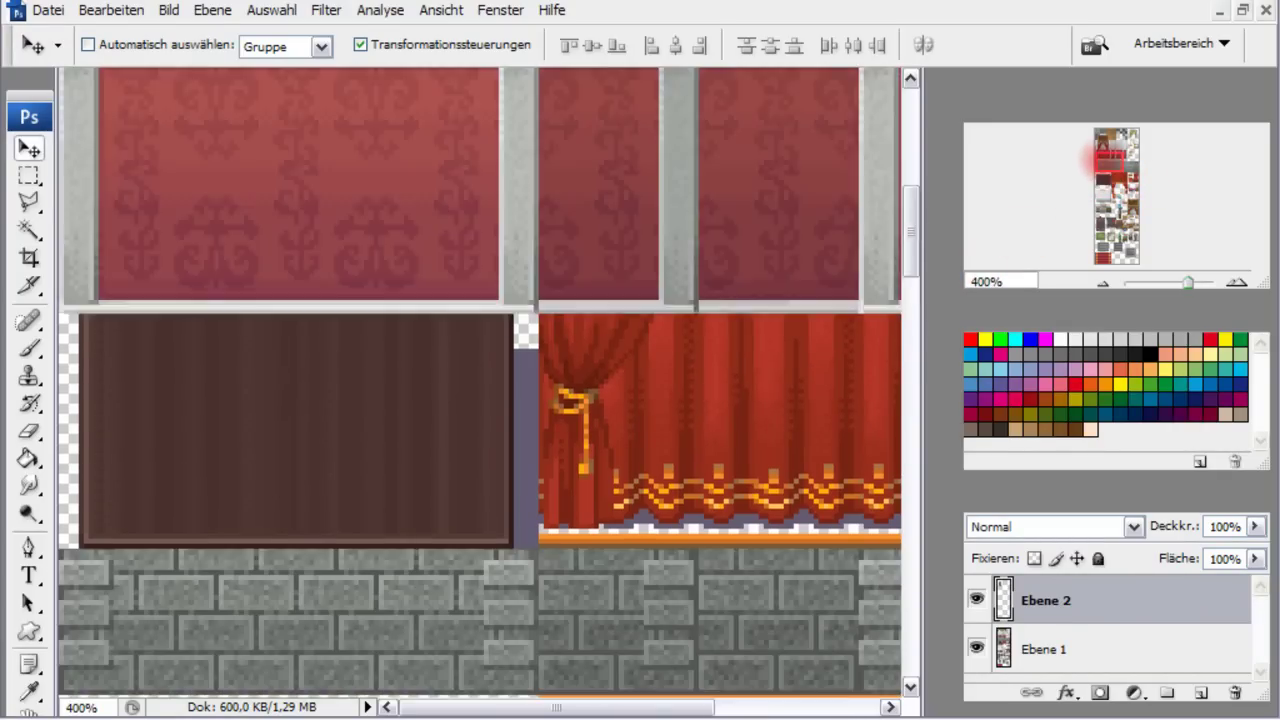
drag(1110, 183, 1108, 118)
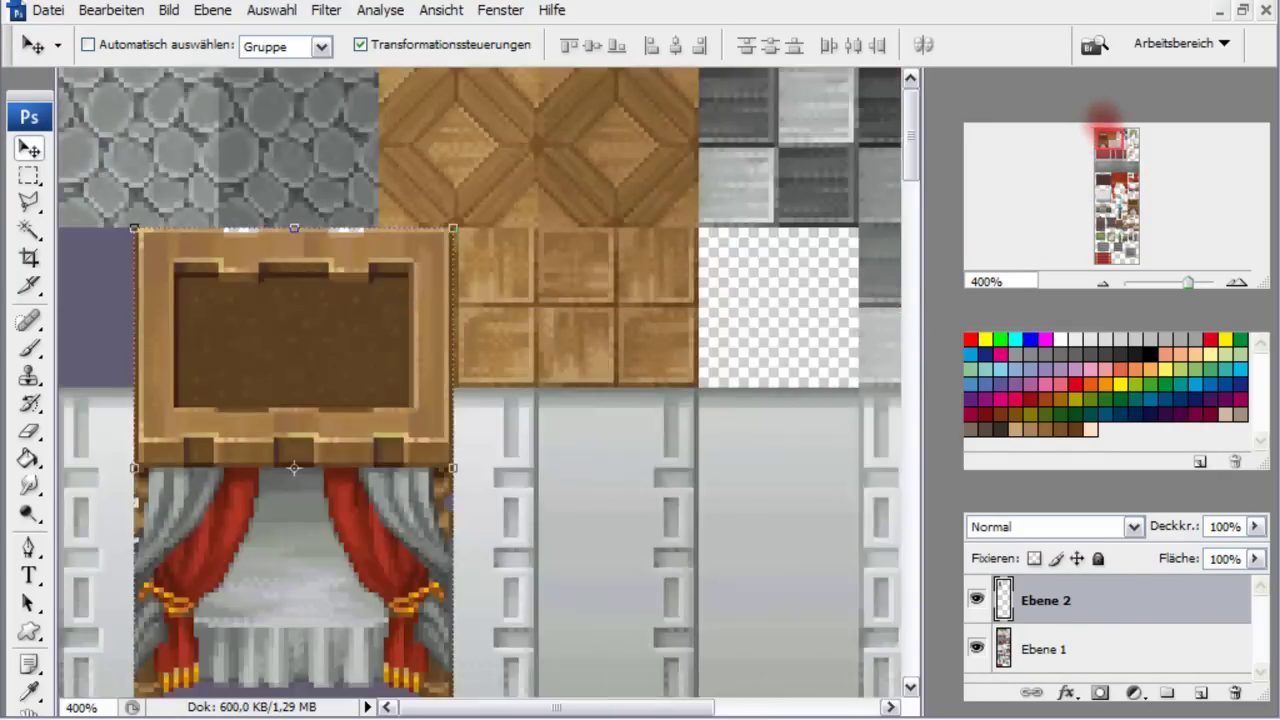
Zoom out and drag the bed copy down onto the red carpet at the bottom
click(1103, 283)
click(1103, 283)
click(1103, 283)
click(1103, 283)
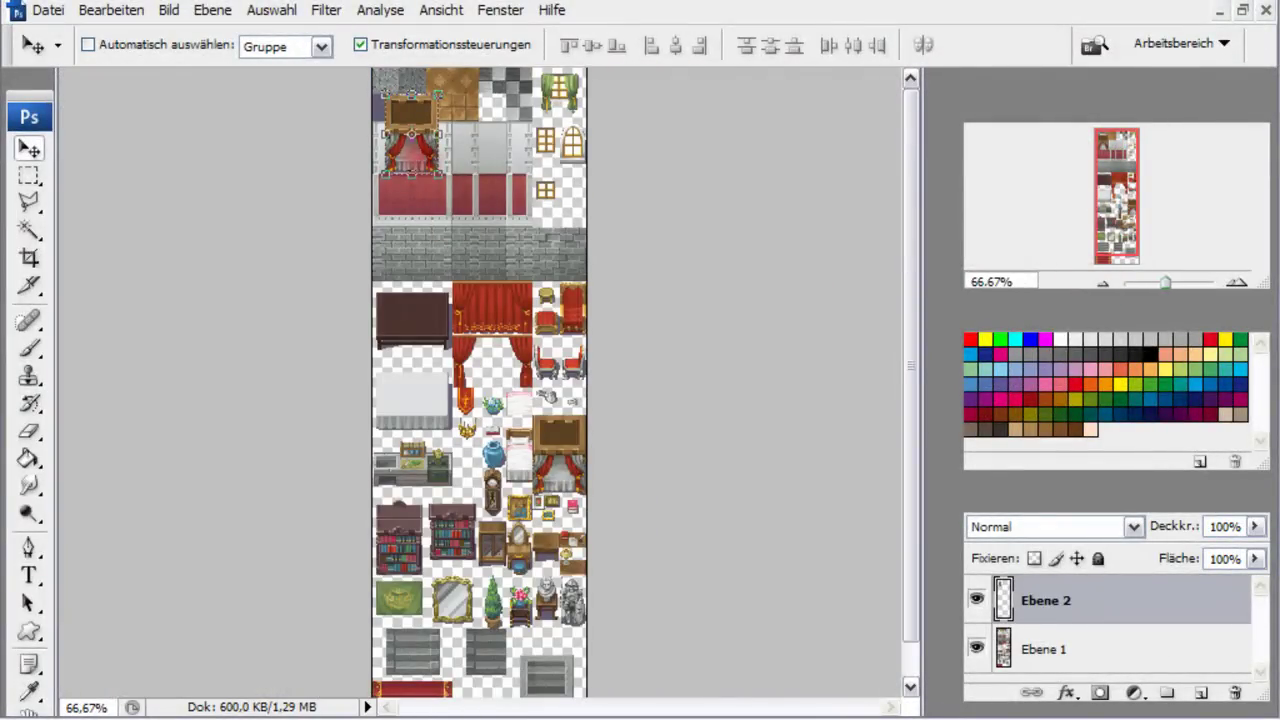
drag(412, 150, 430, 476)
drag(1175, 187, 1120, 275)
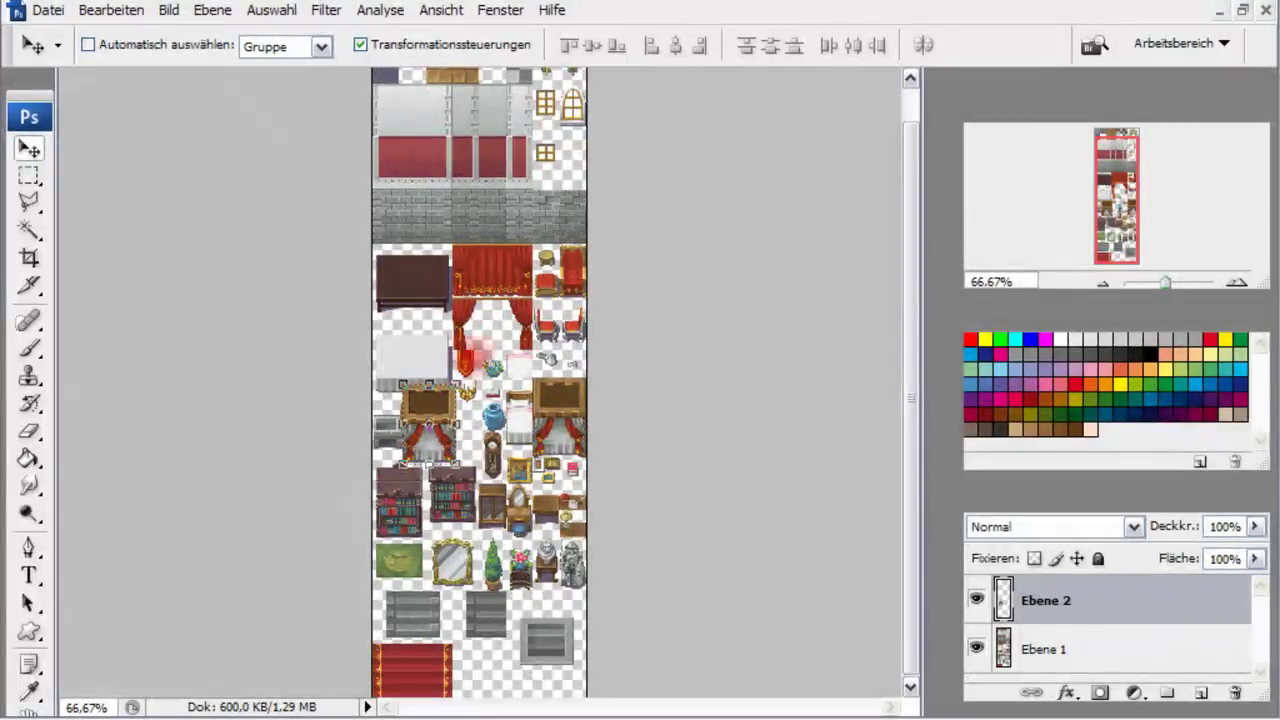
drag(430, 423, 437, 667)
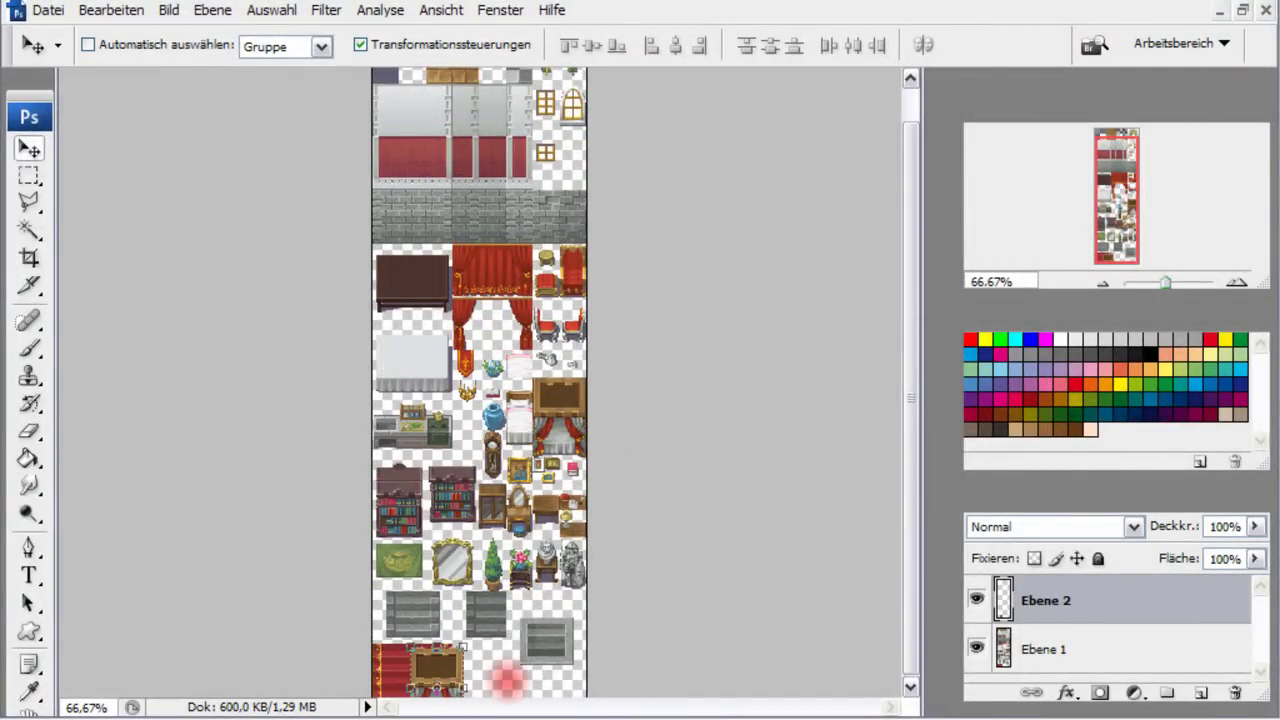
click(170, 10)
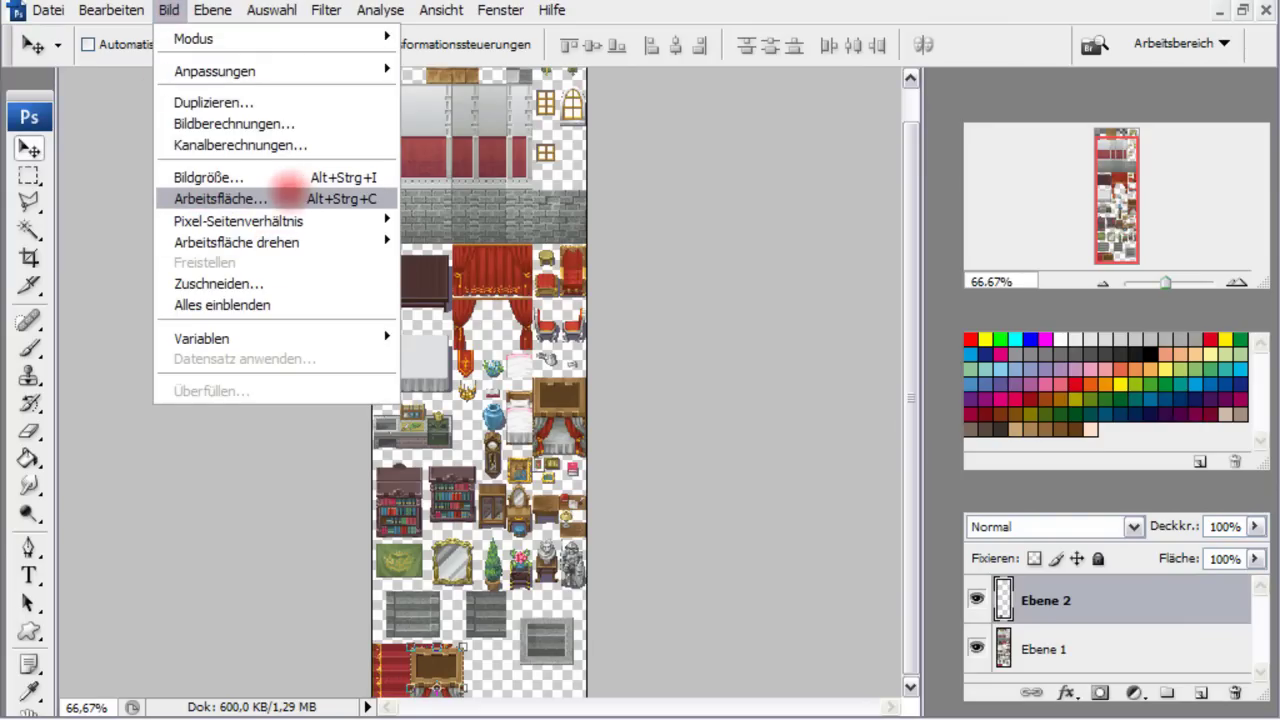
In Arbeitsfläche, anchor top-centre and set the height to 34,22 cm
click(208, 196)
click(622, 369)
click(622, 369)
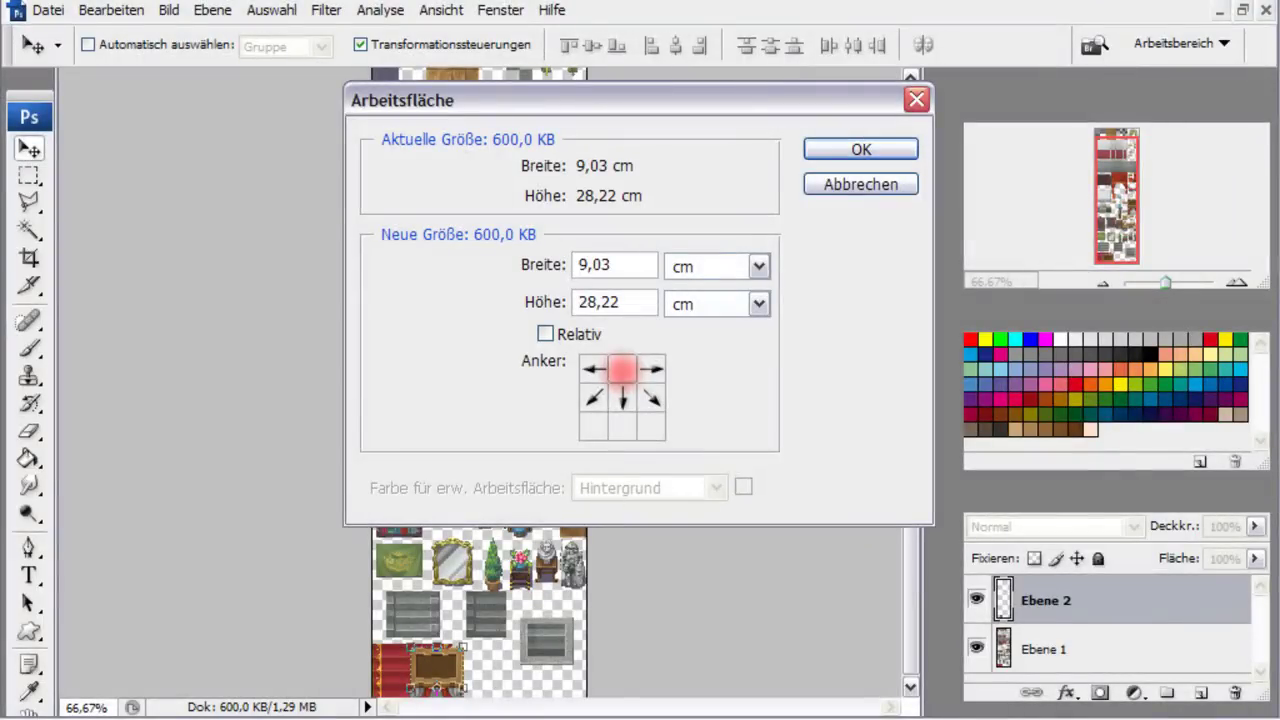
drag(594, 300, 521, 302)
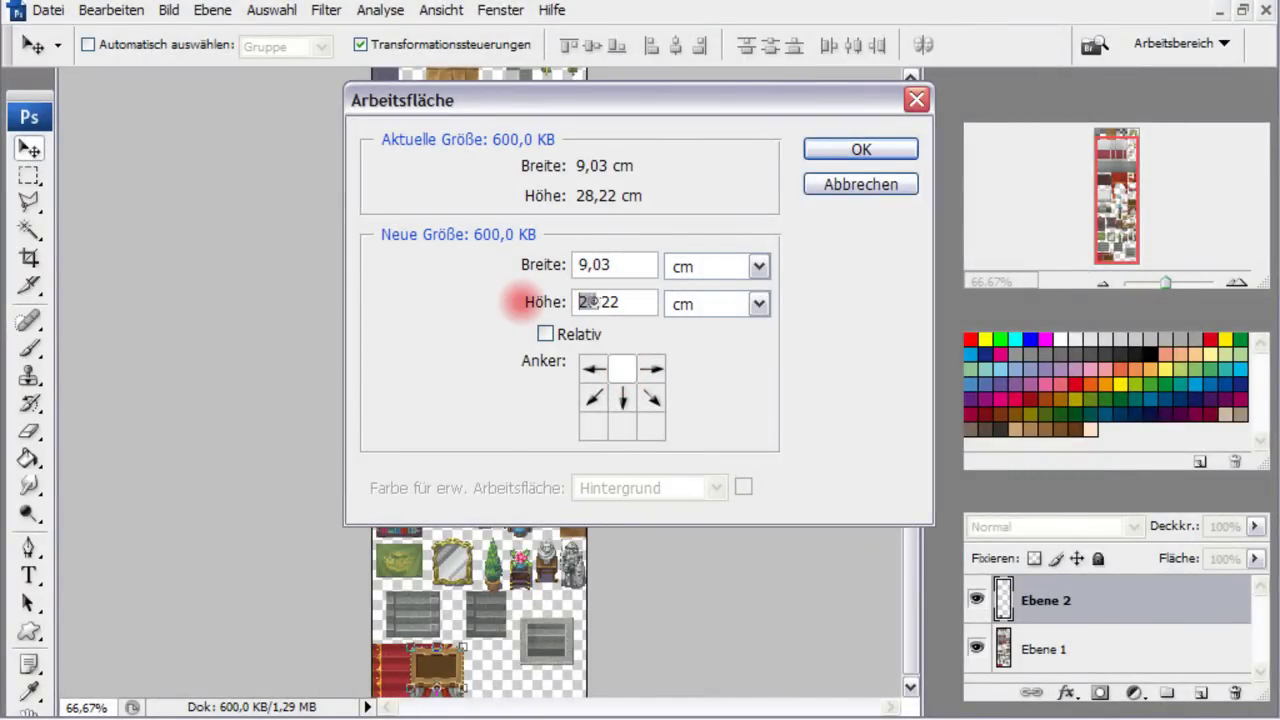
drag(642, 263, 534, 264)
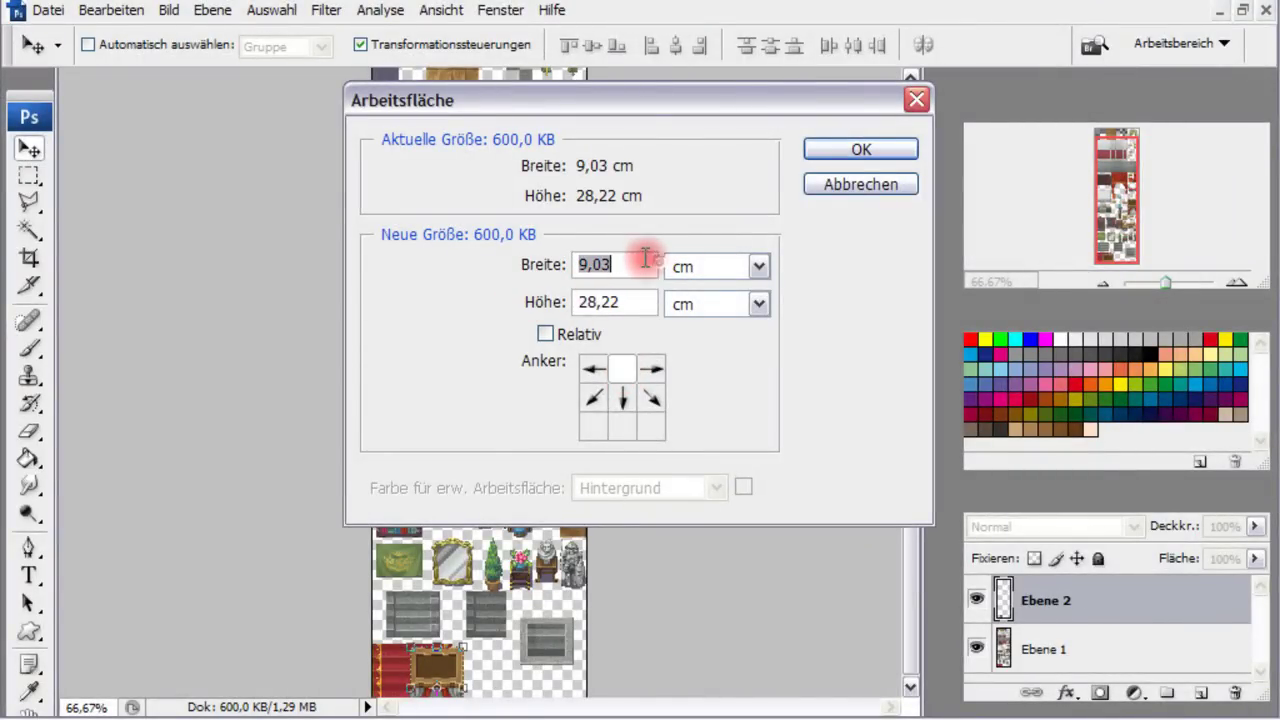
drag(588, 300, 533, 303)
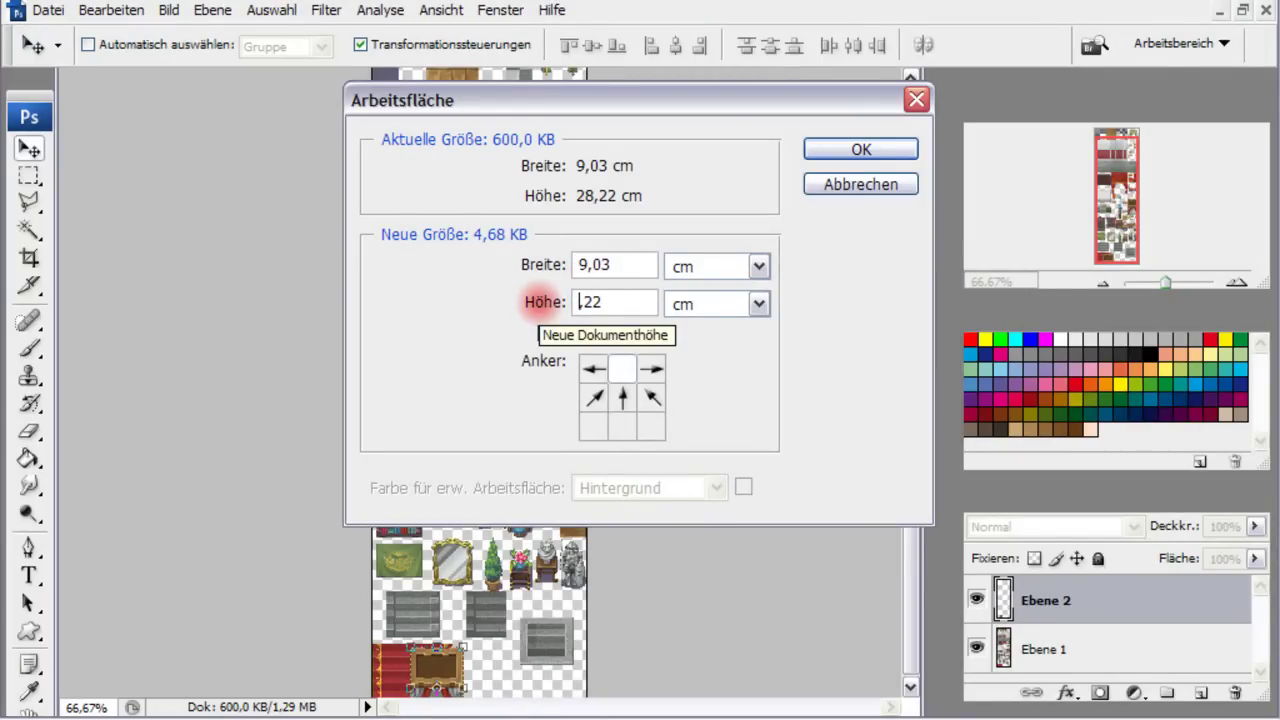
text(34)
click(852, 150)
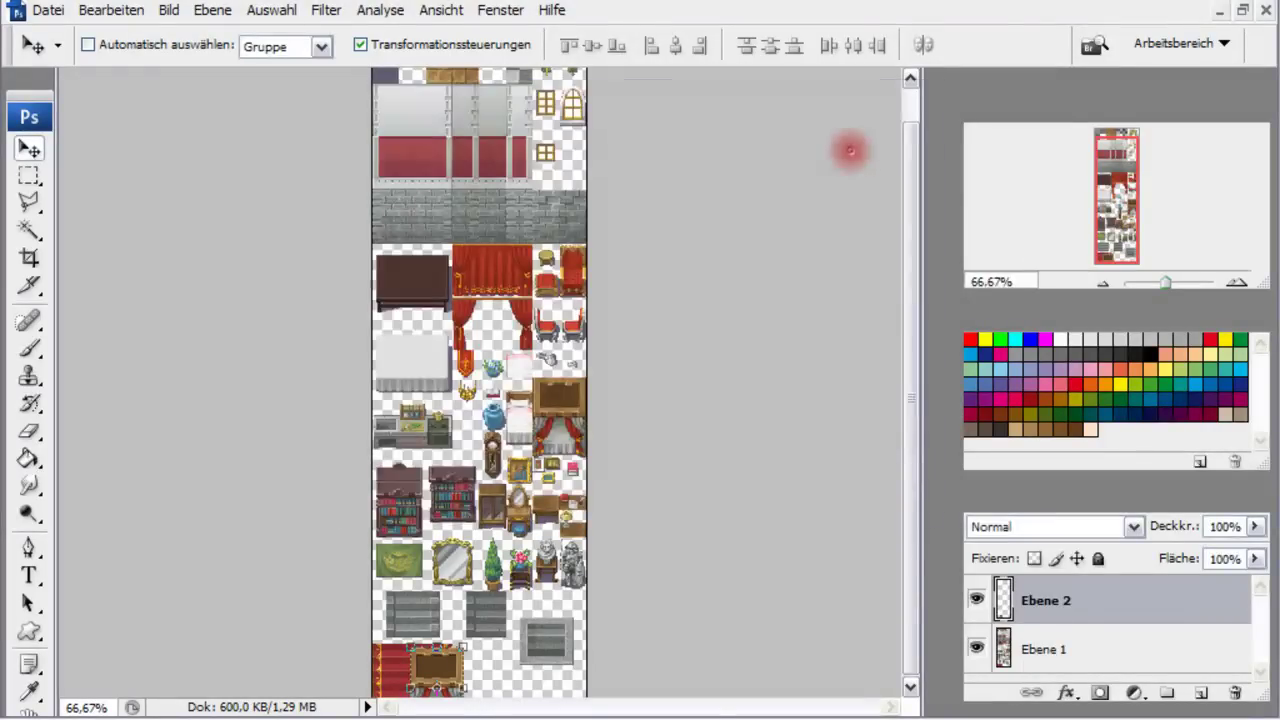
Drag Ebene 2's framed curtain tile below the red carpet and align it flush left at 400%
drag(1105, 200, 1118, 250)
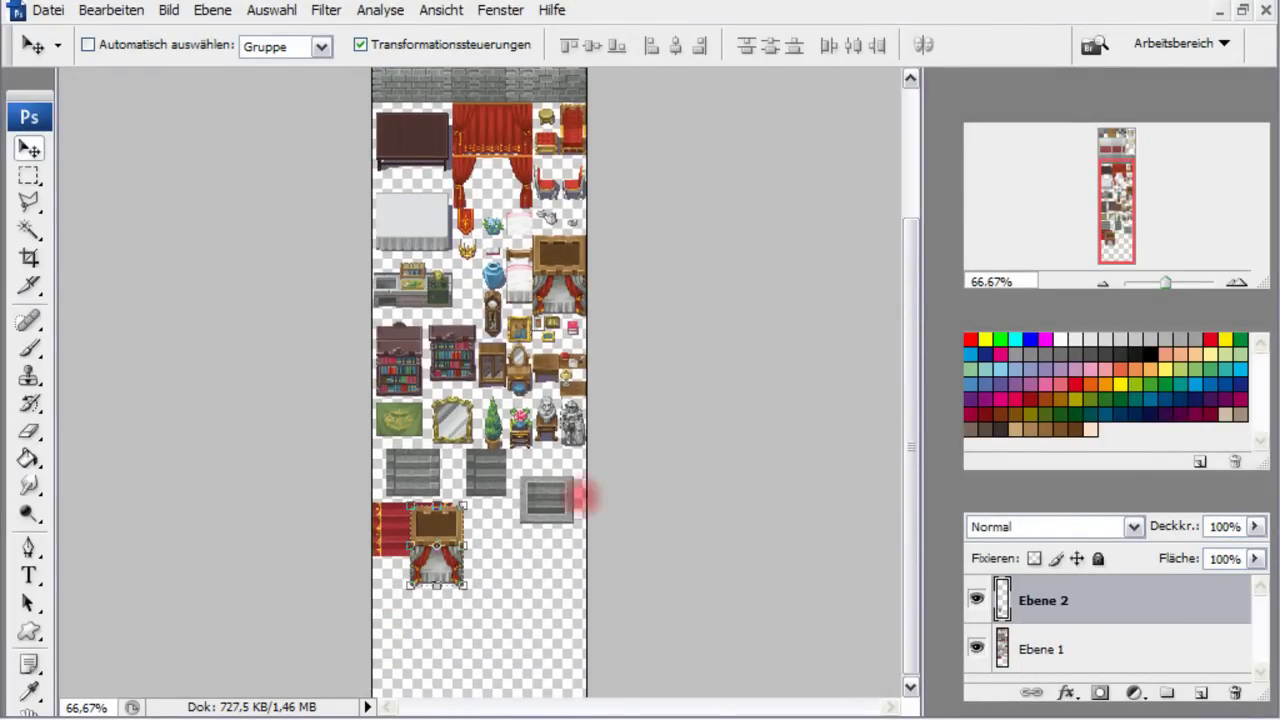
drag(455, 565, 425, 618)
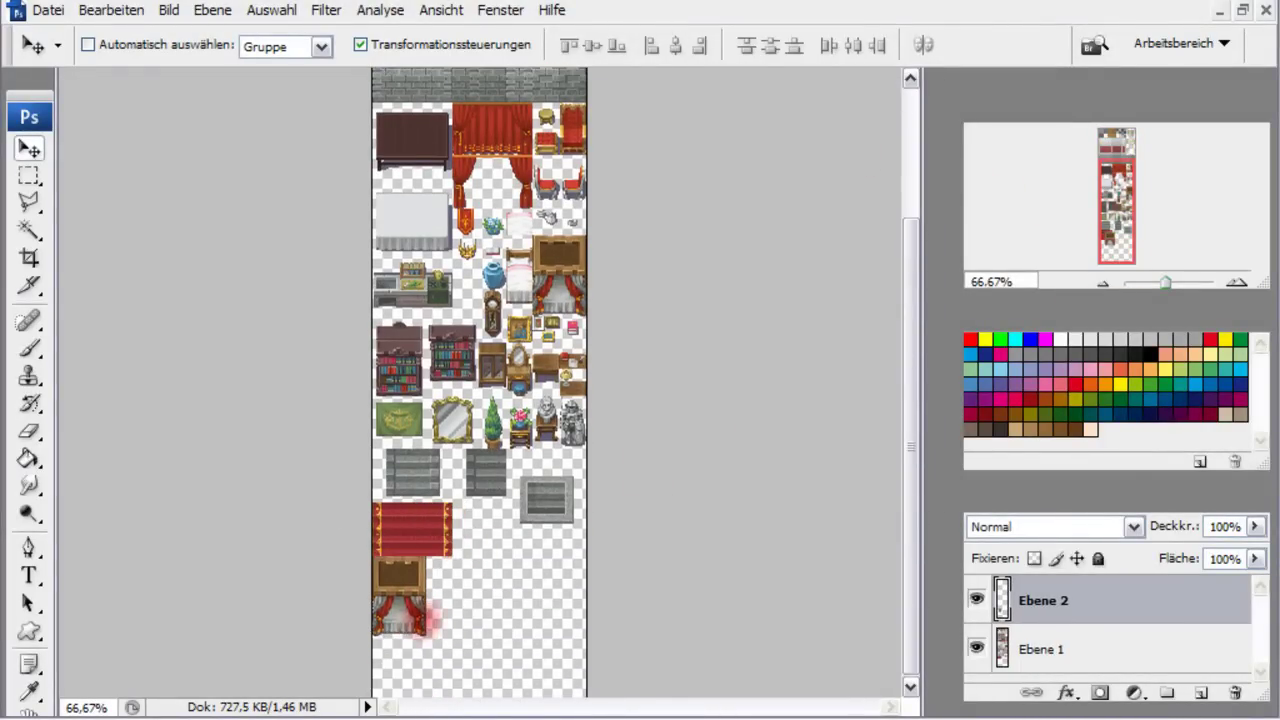
click(1236, 282)
click(1236, 282)
mouse_move(1157, 240)
mouse_down()
mouse_move(1083, 262)
mouse_move(1108, 248)
mouse_up()
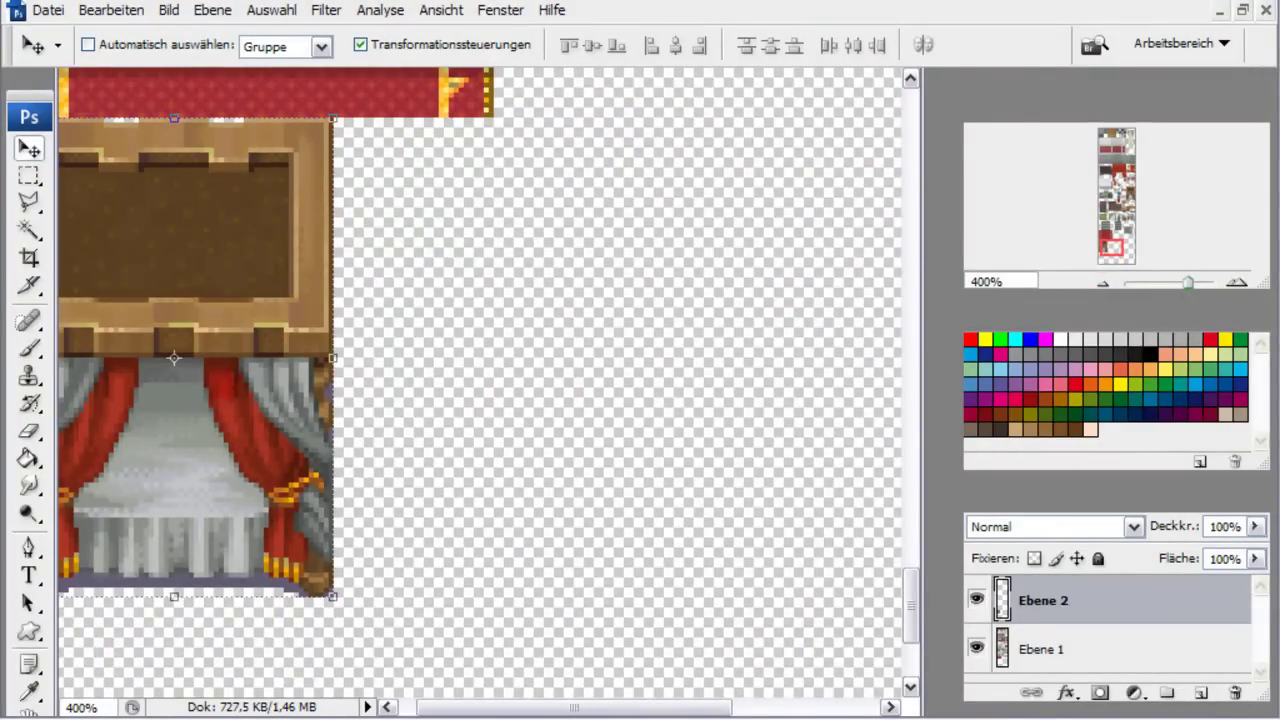
drag(206, 457, 270, 483)
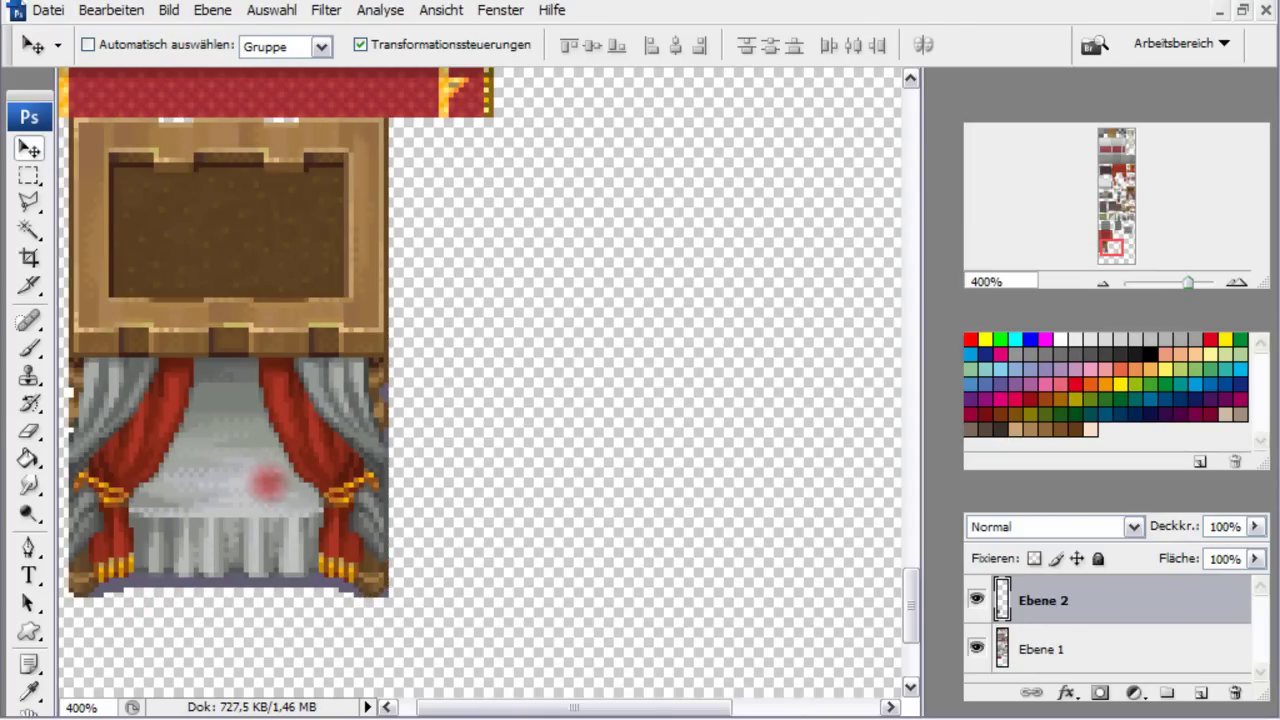
drag(443, 706, 425, 706)
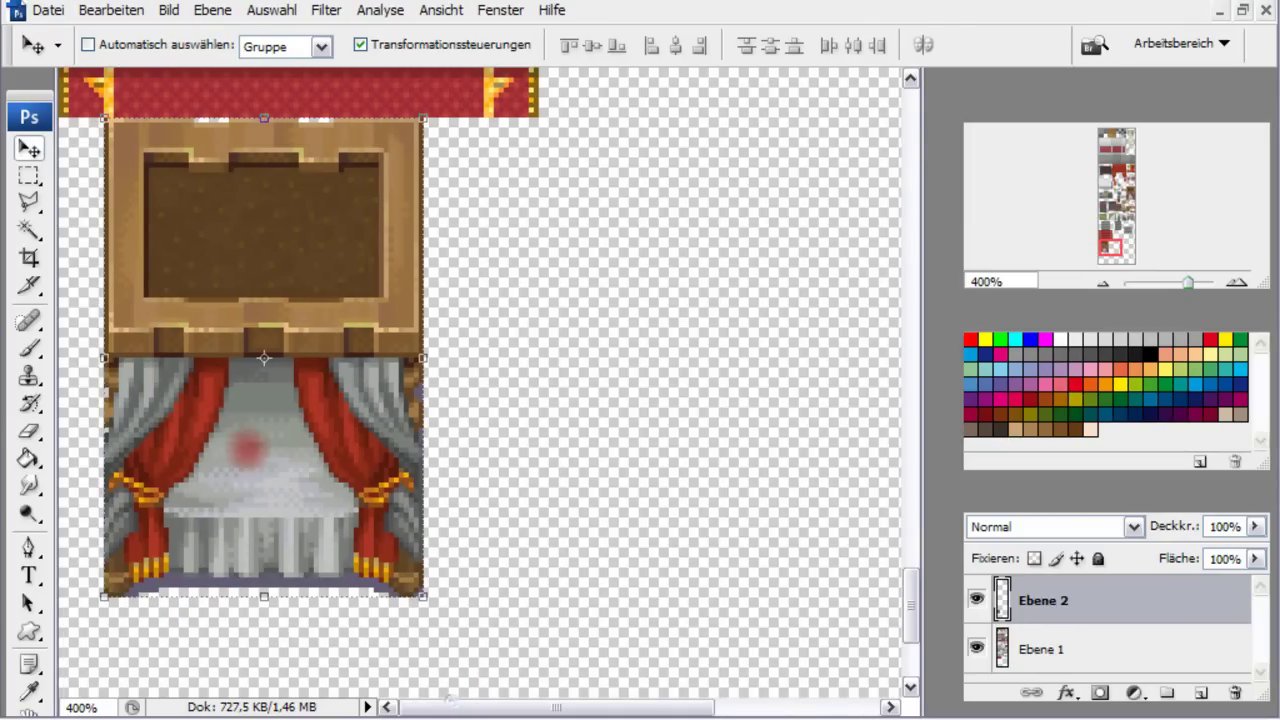
drag(263, 470, 219, 470)
click(30, 175)
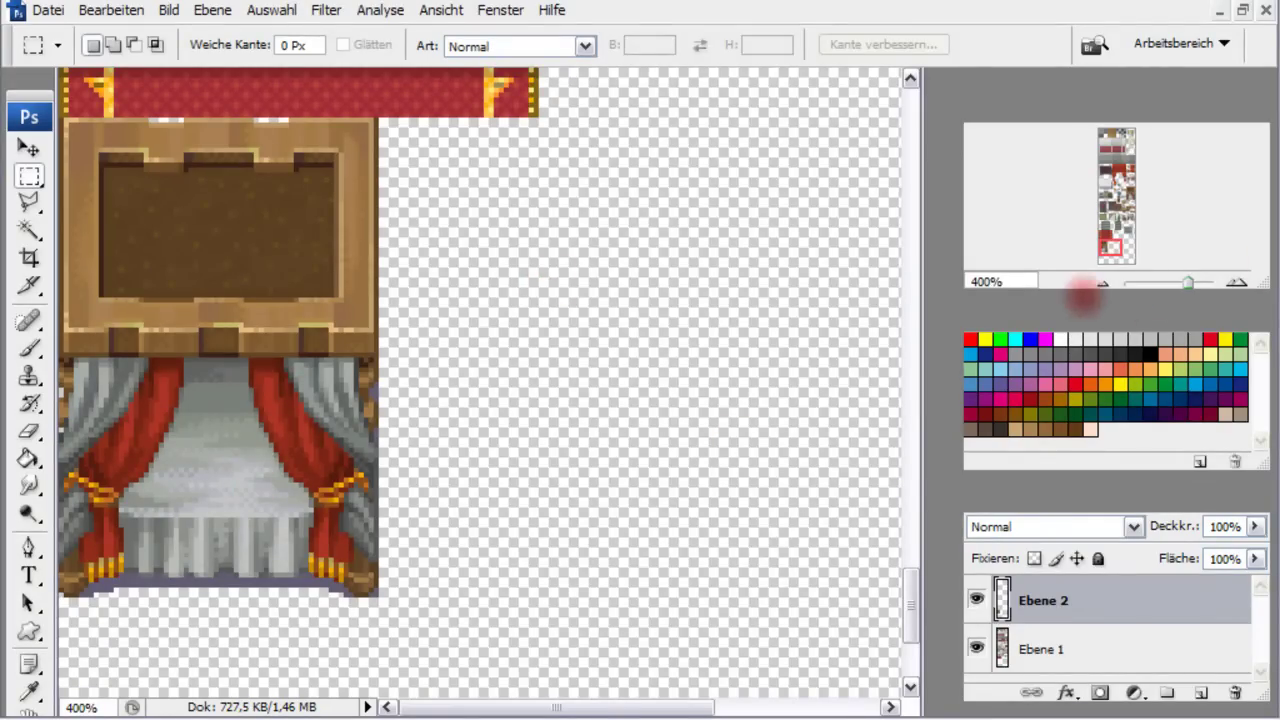
Zoom out to check the whole sheet, then back to 400% on the curtain tile and pick the Magic Wand
click(1102, 284)
click(1100, 284)
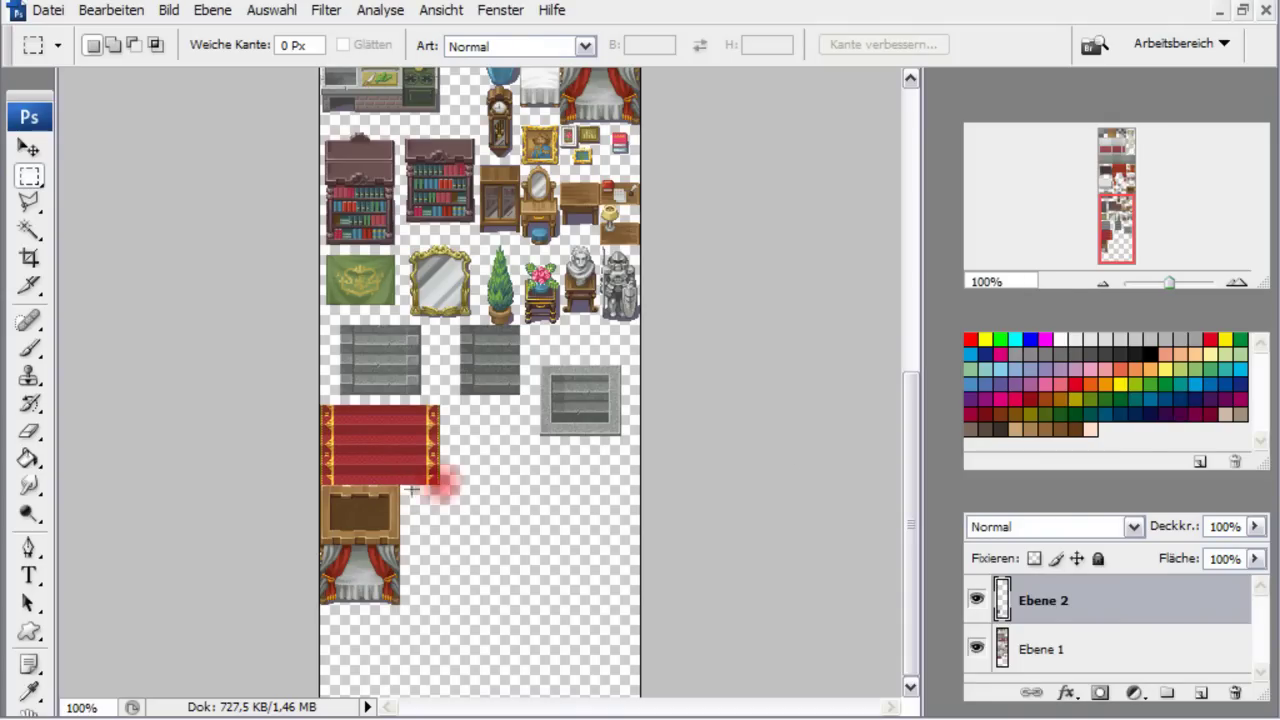
click(1237, 281)
click(1237, 281)
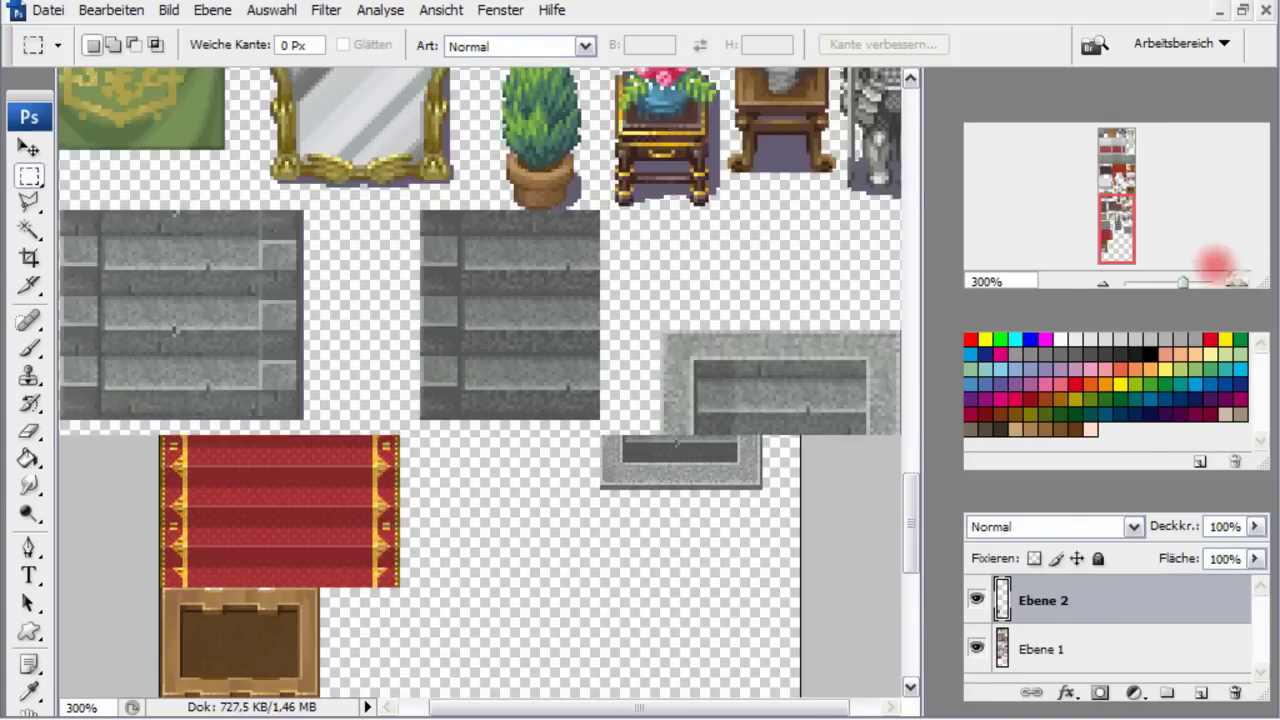
drag(1105, 237, 1094, 245)
click(1237, 281)
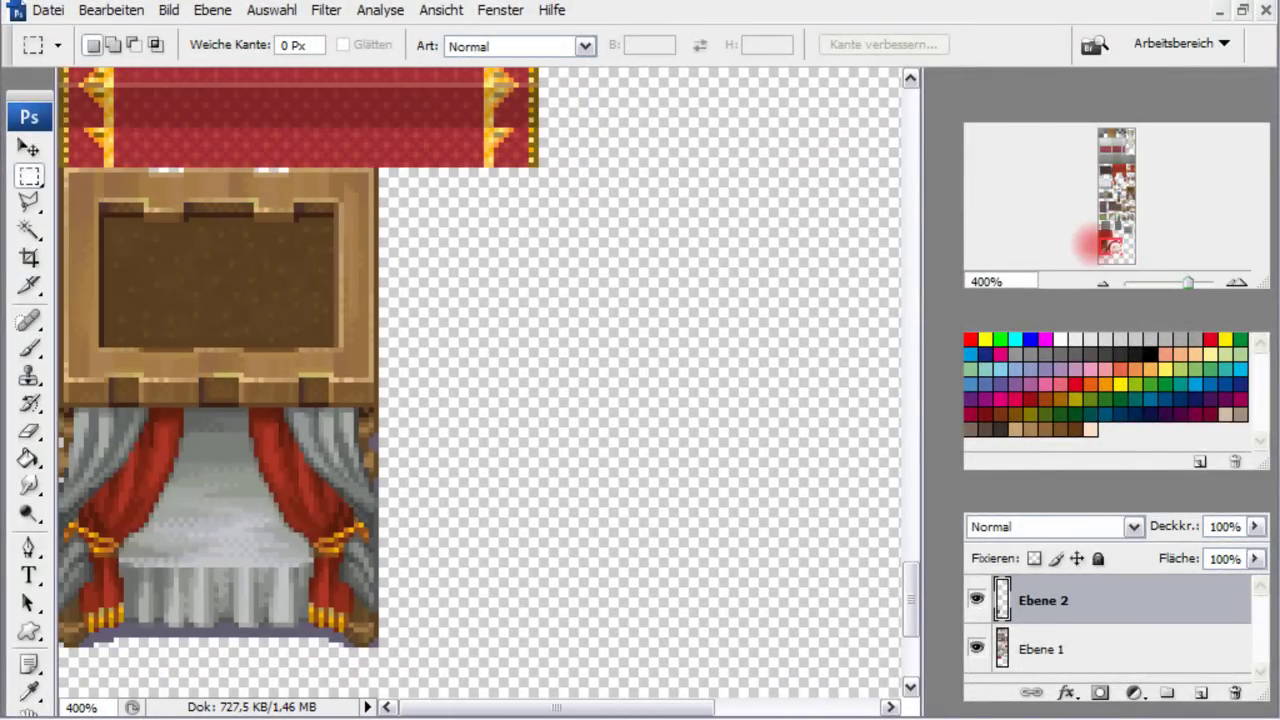
click(29, 229)
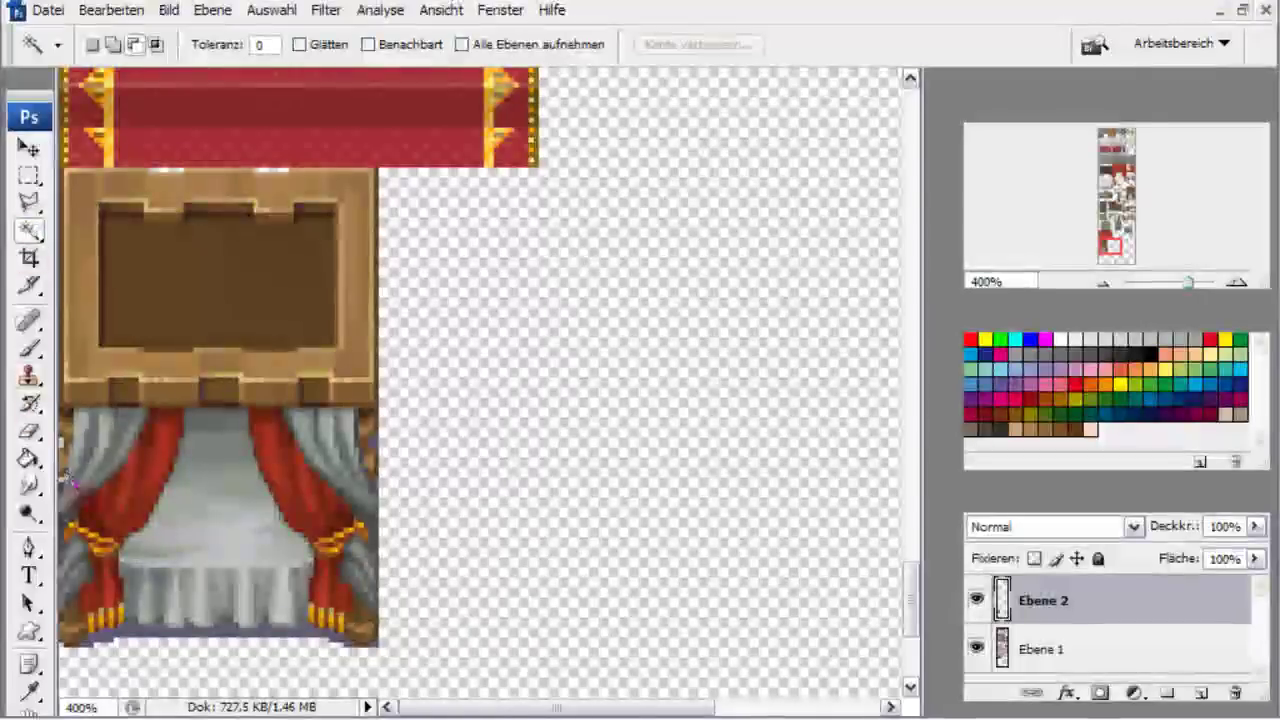
Drop the stray grey-pixel selection; set the Magic Wand to tolerance 50, contiguous, New Selection
click(212, 507)
click(28, 175)
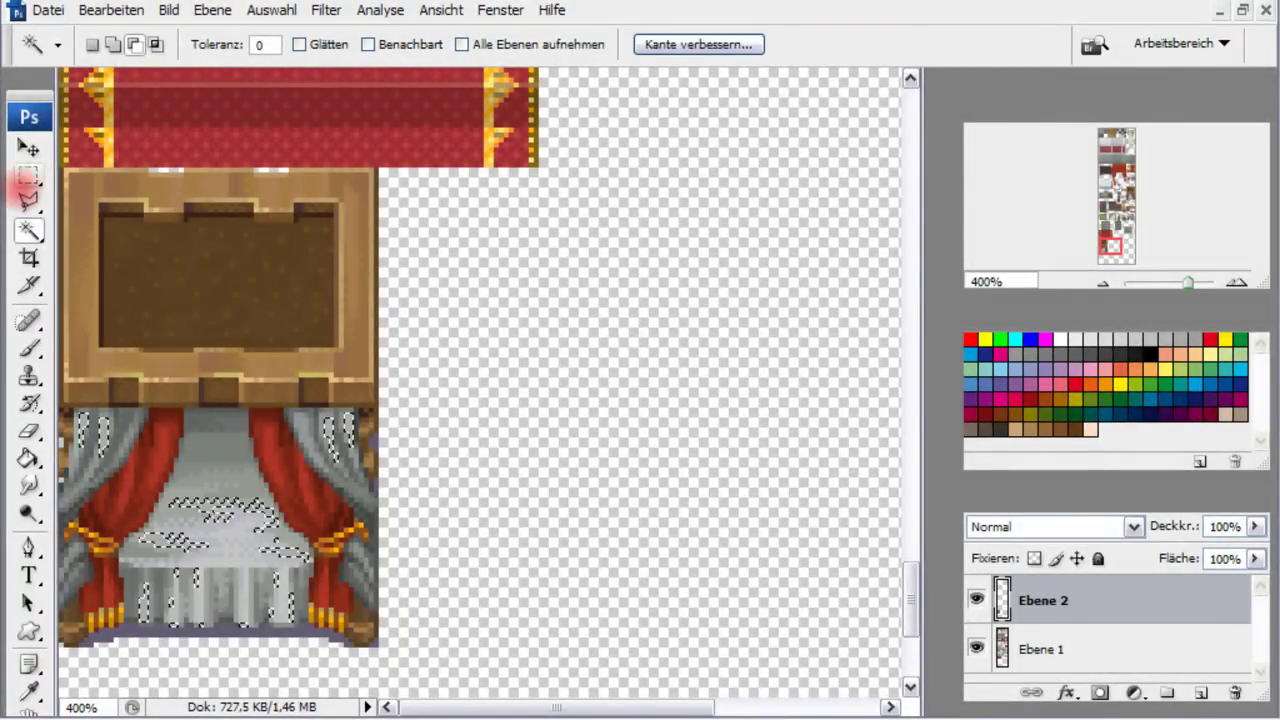
click(29, 229)
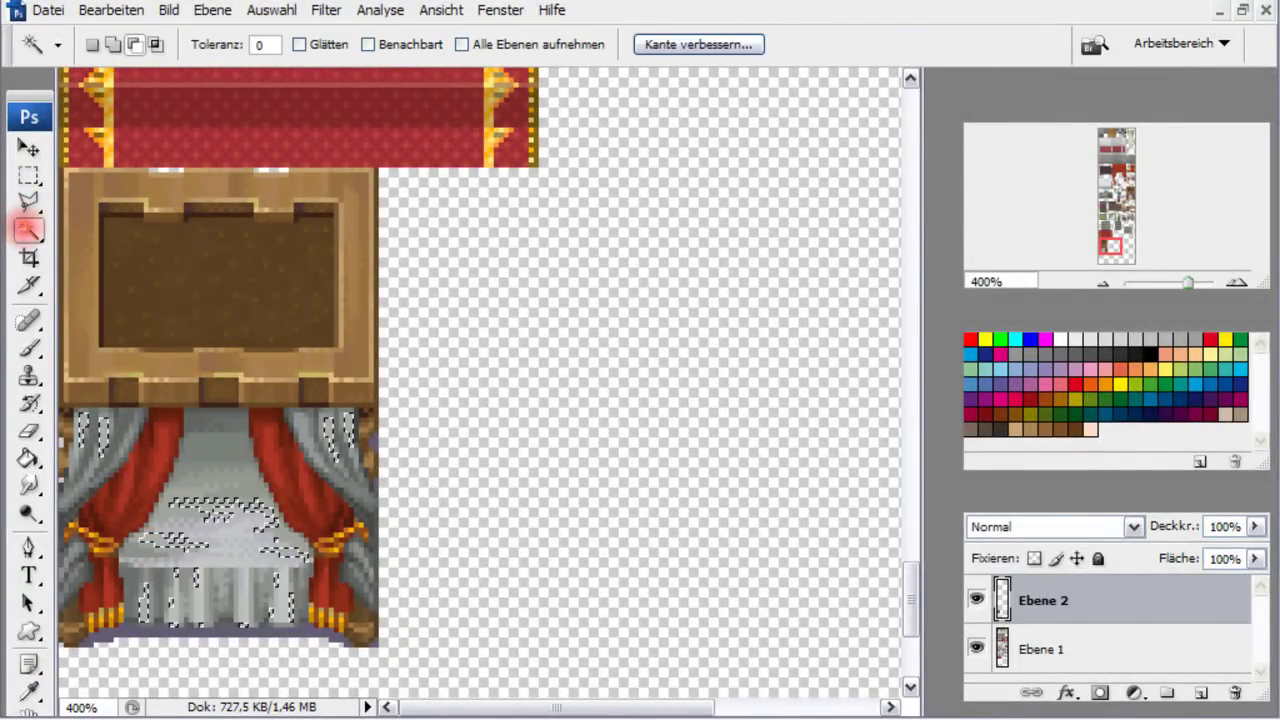
right_click(29, 229)
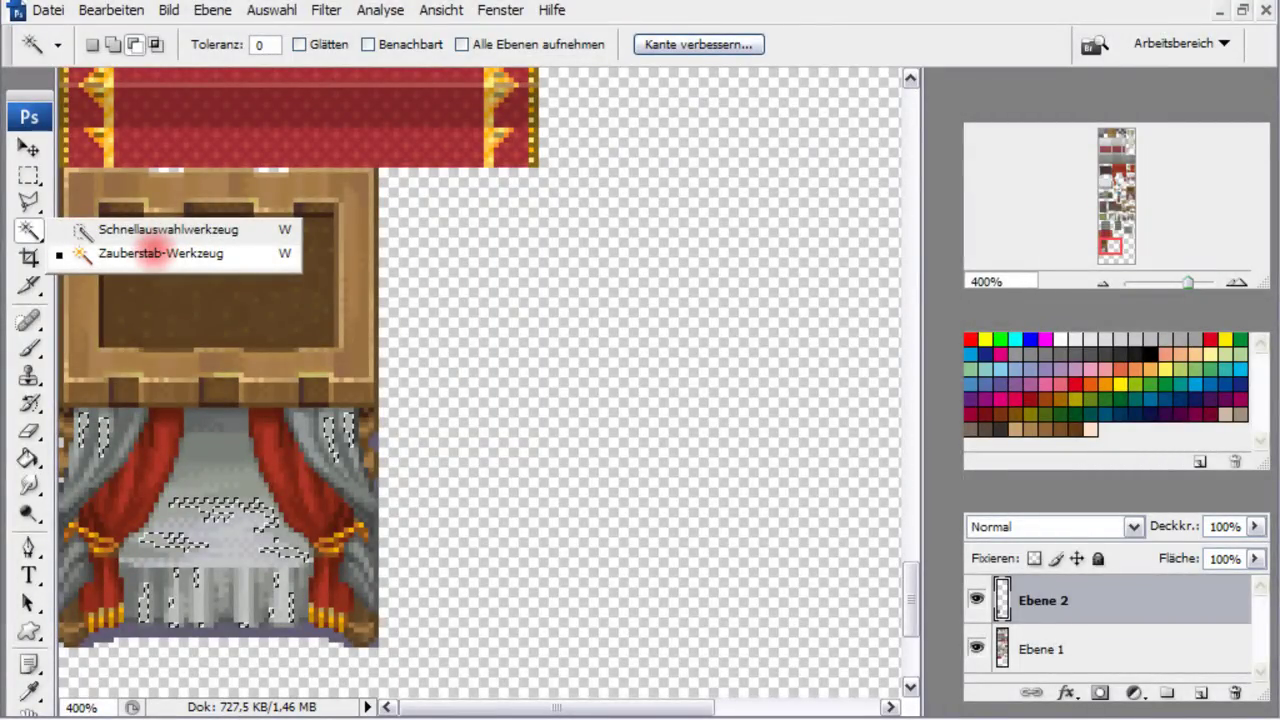
click(150, 253)
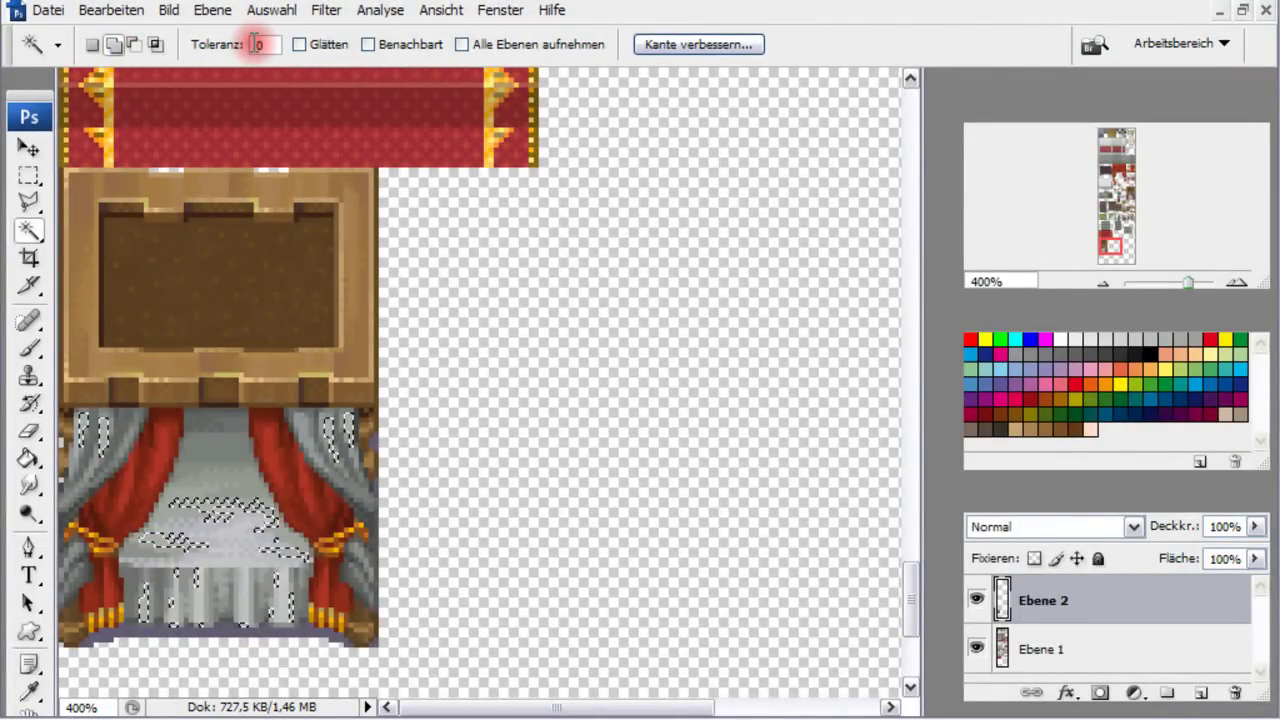
text(5)
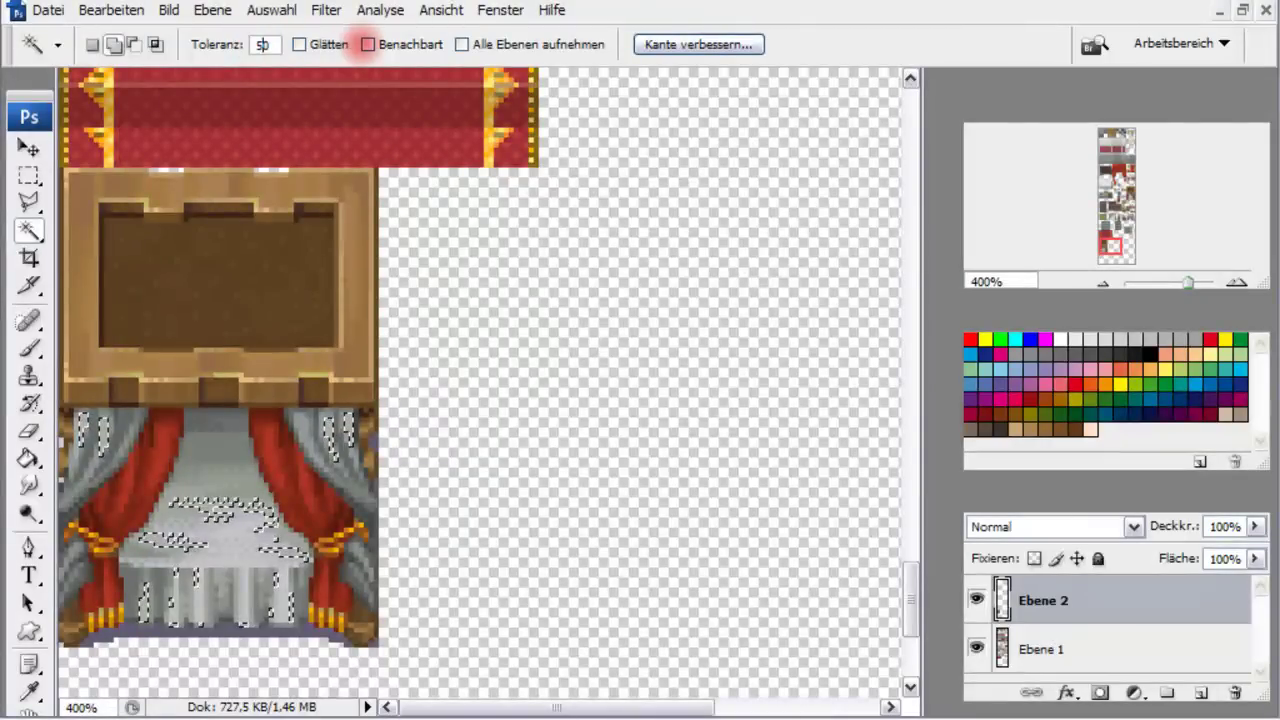
click(92, 45)
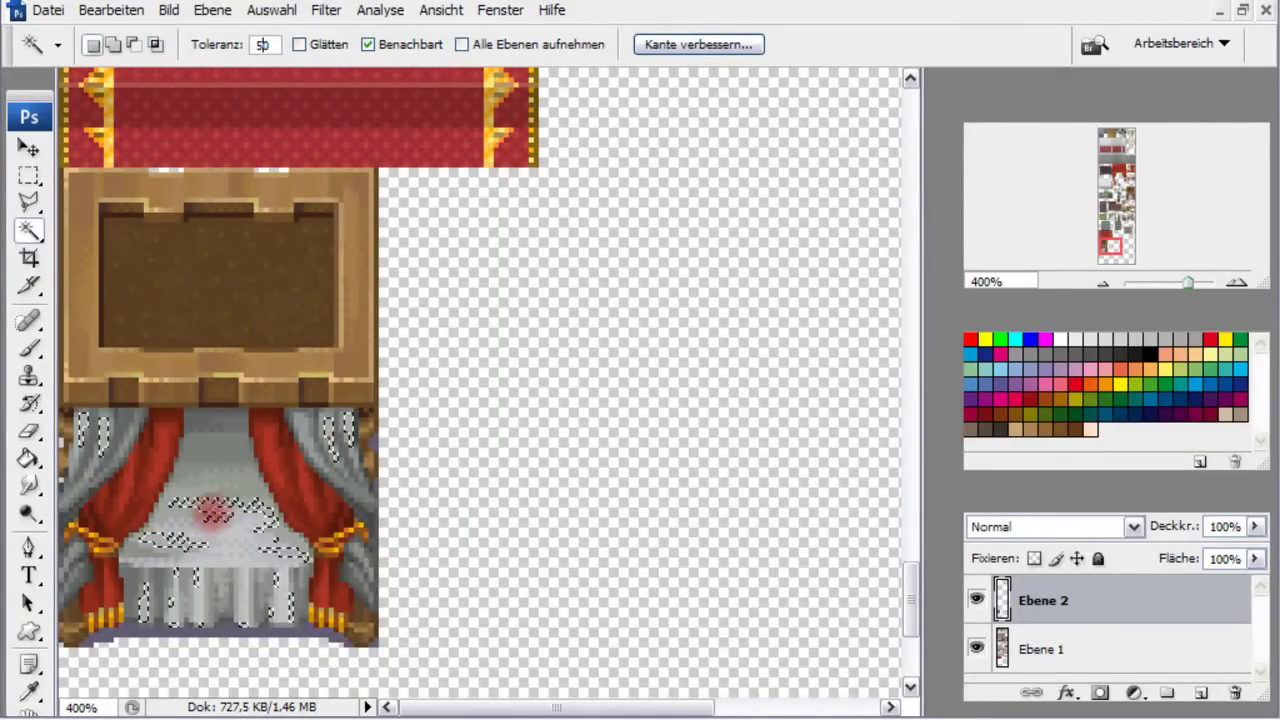
key(ctrl+d)
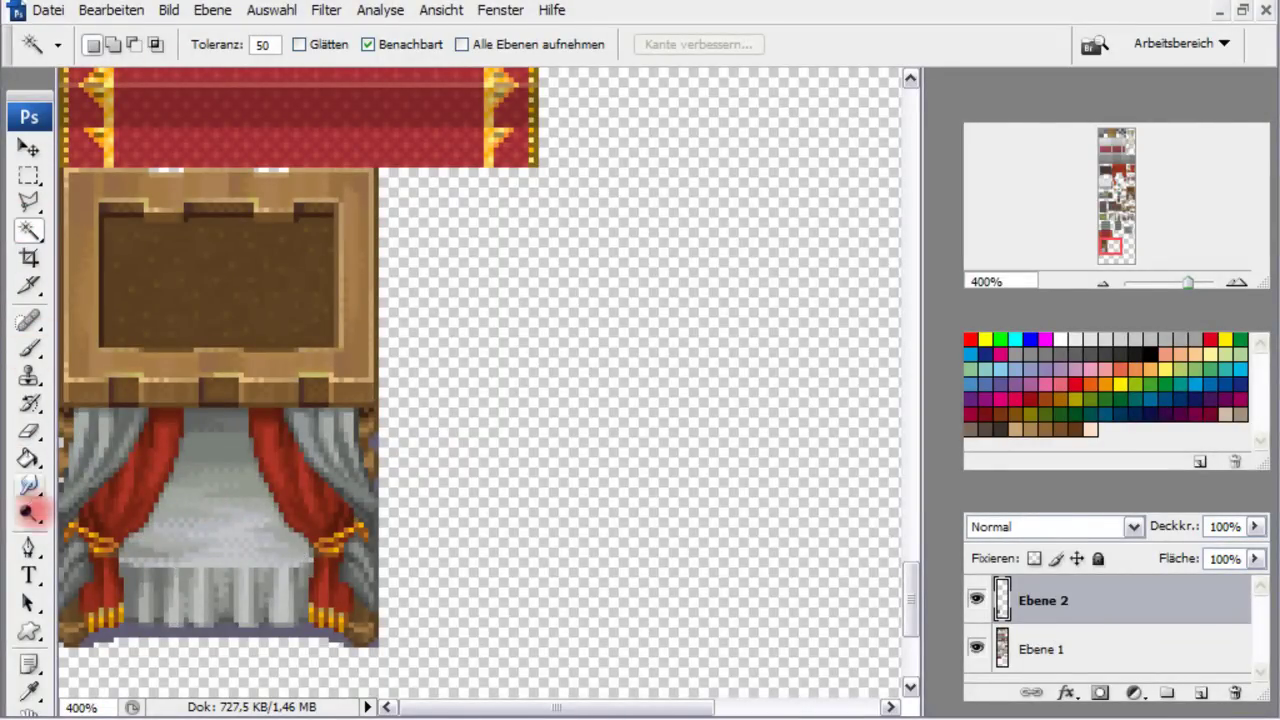
Magic Wand-add the grey bedcloth, the gap between curtains, and the right curtain to the selection
click(113, 44)
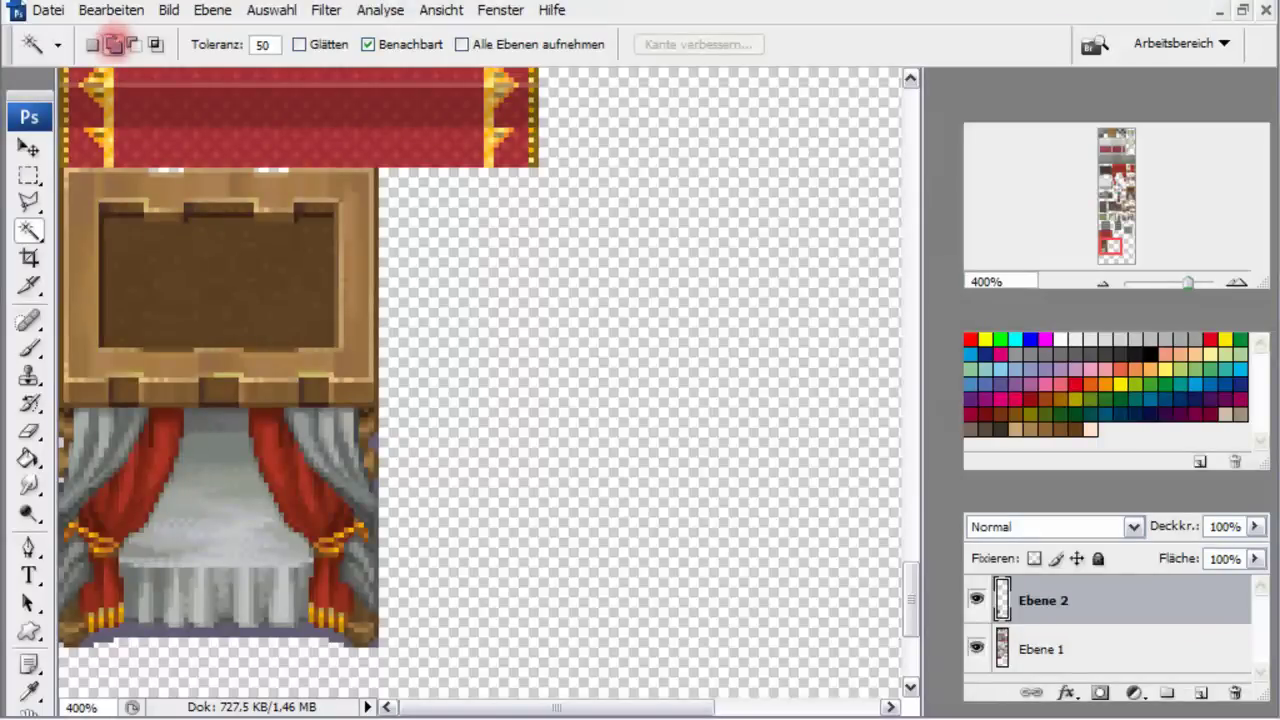
click(195, 525)
click(214, 462)
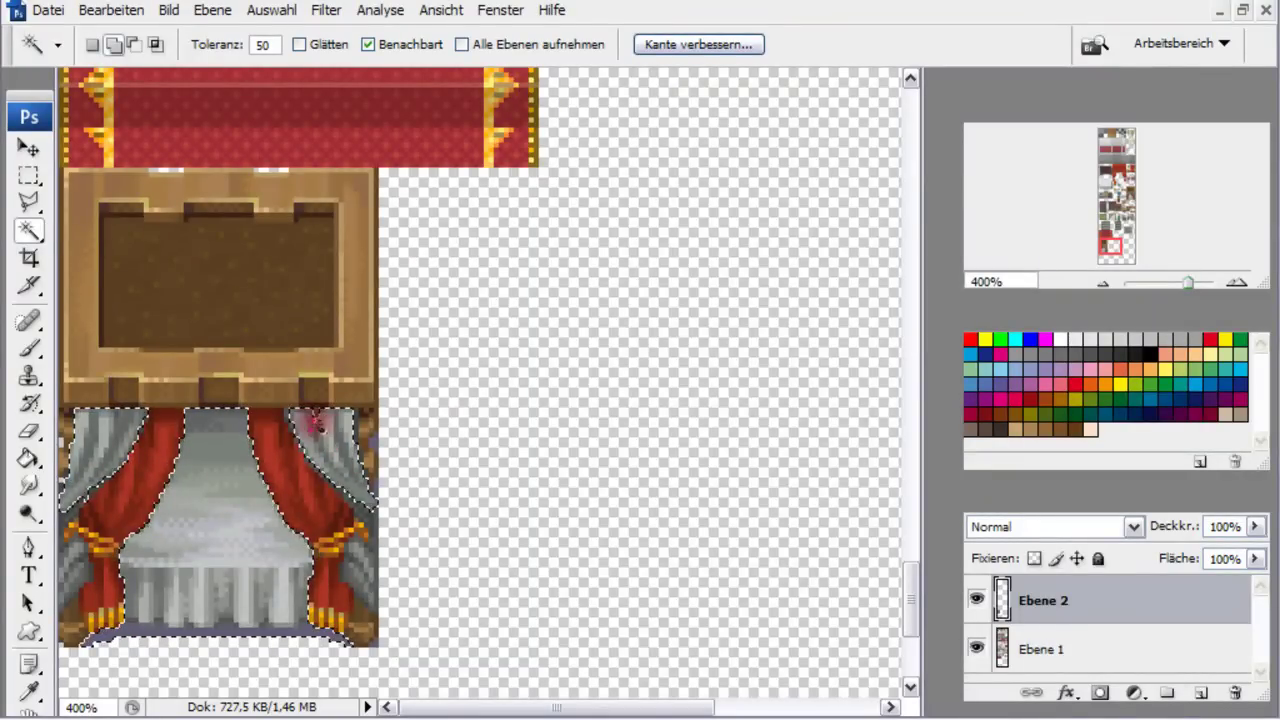
click(352, 484)
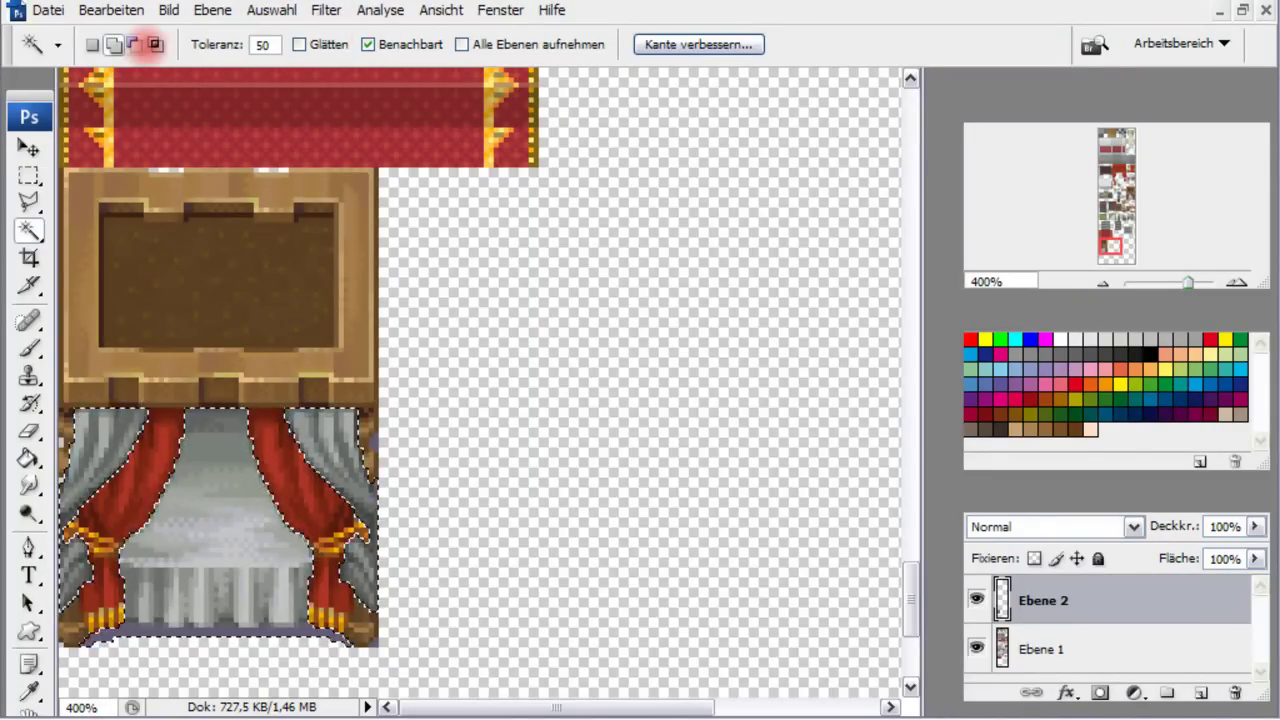
At tolerance 0, subtract the tile's bottom edge from the selection and zoom out to 300%
text(0)
click(133, 44)
click(247, 617)
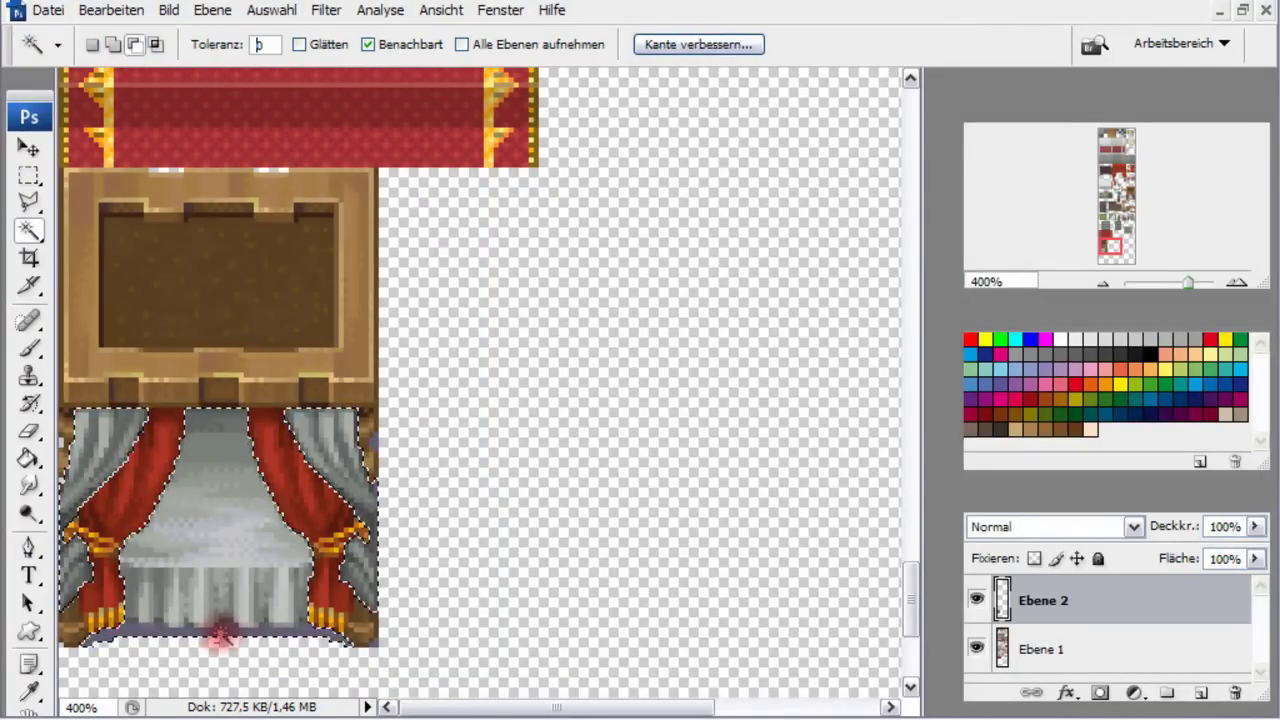
click(29, 177)
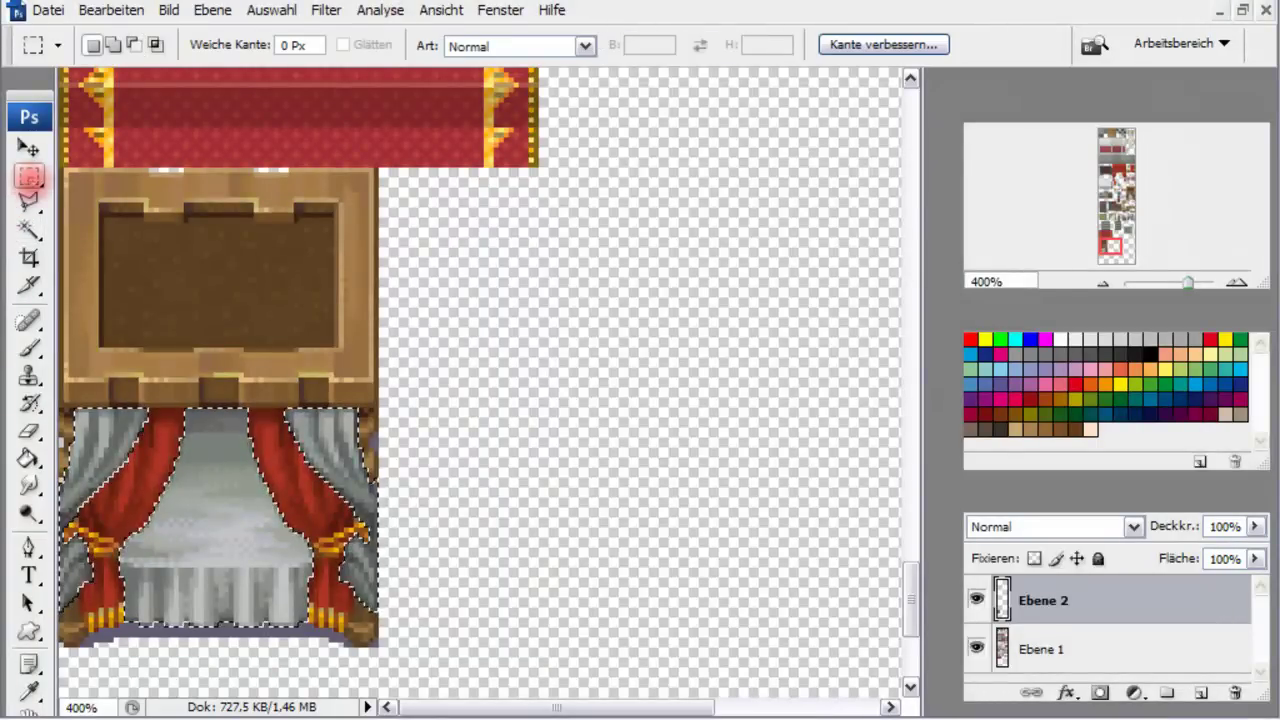
click(1102, 281)
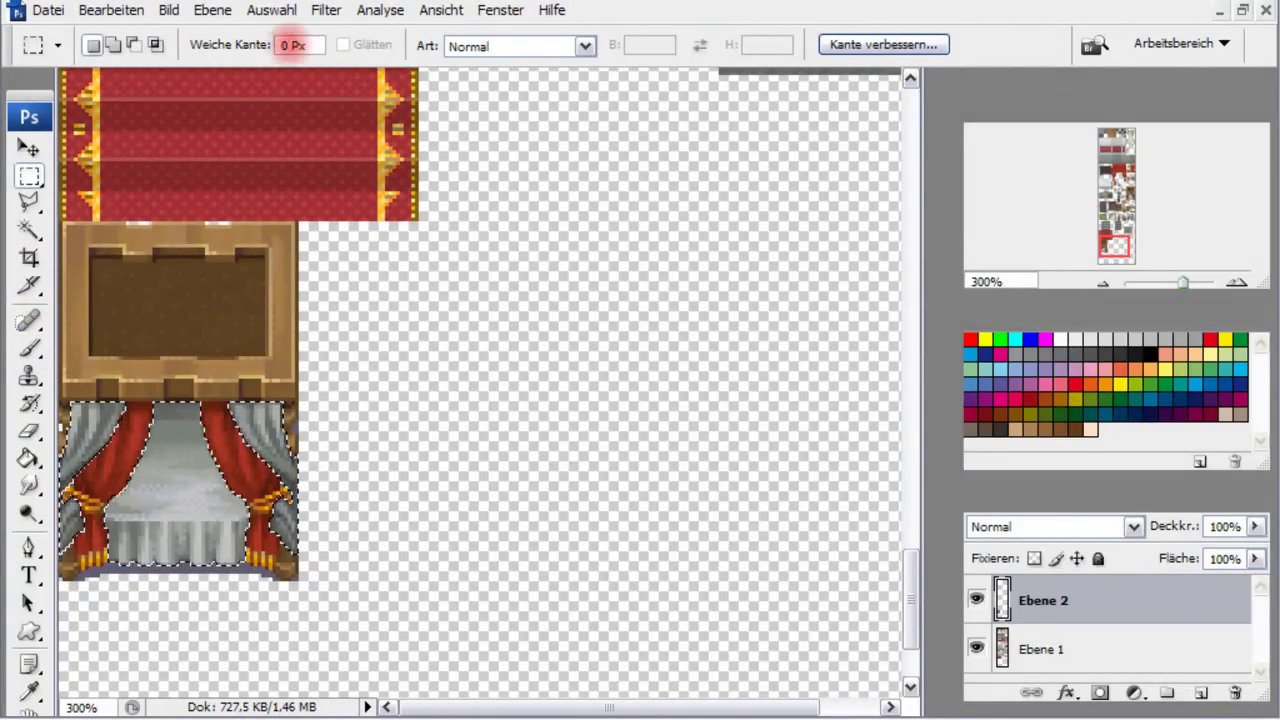
Bring up the Bild menu's image adjustment commands
click(168, 10)
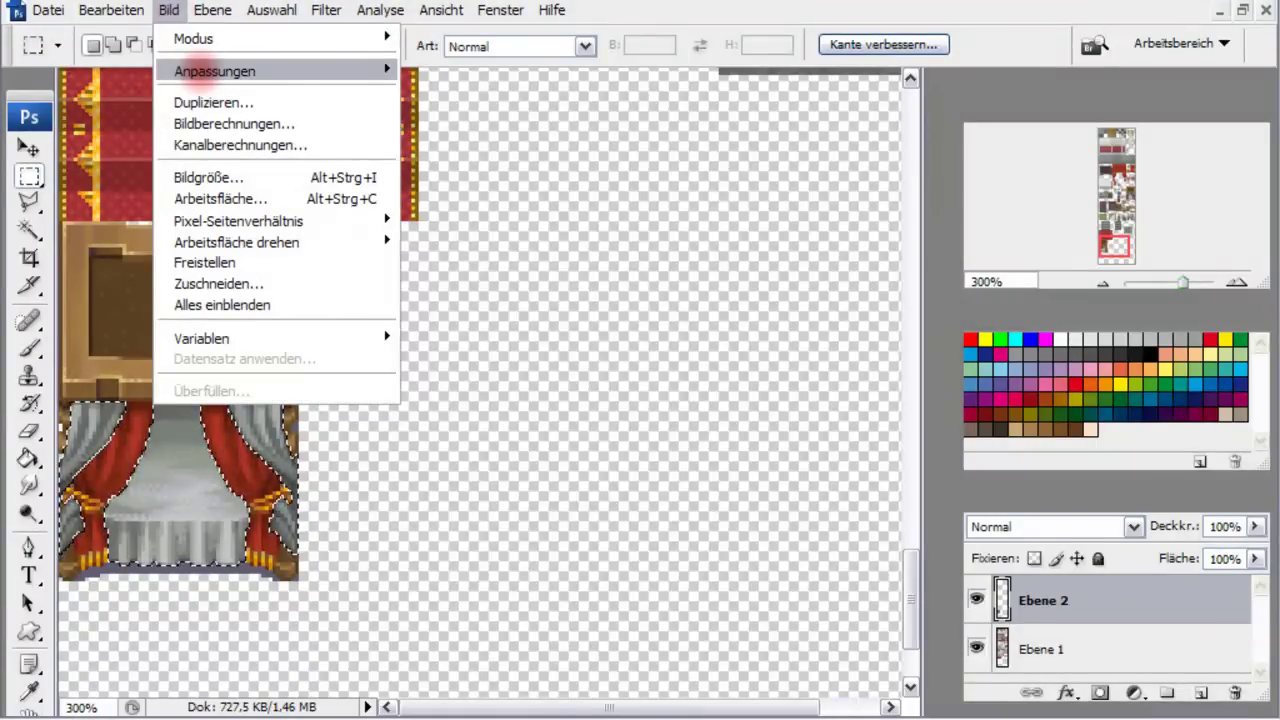
mouse_move(215, 70)
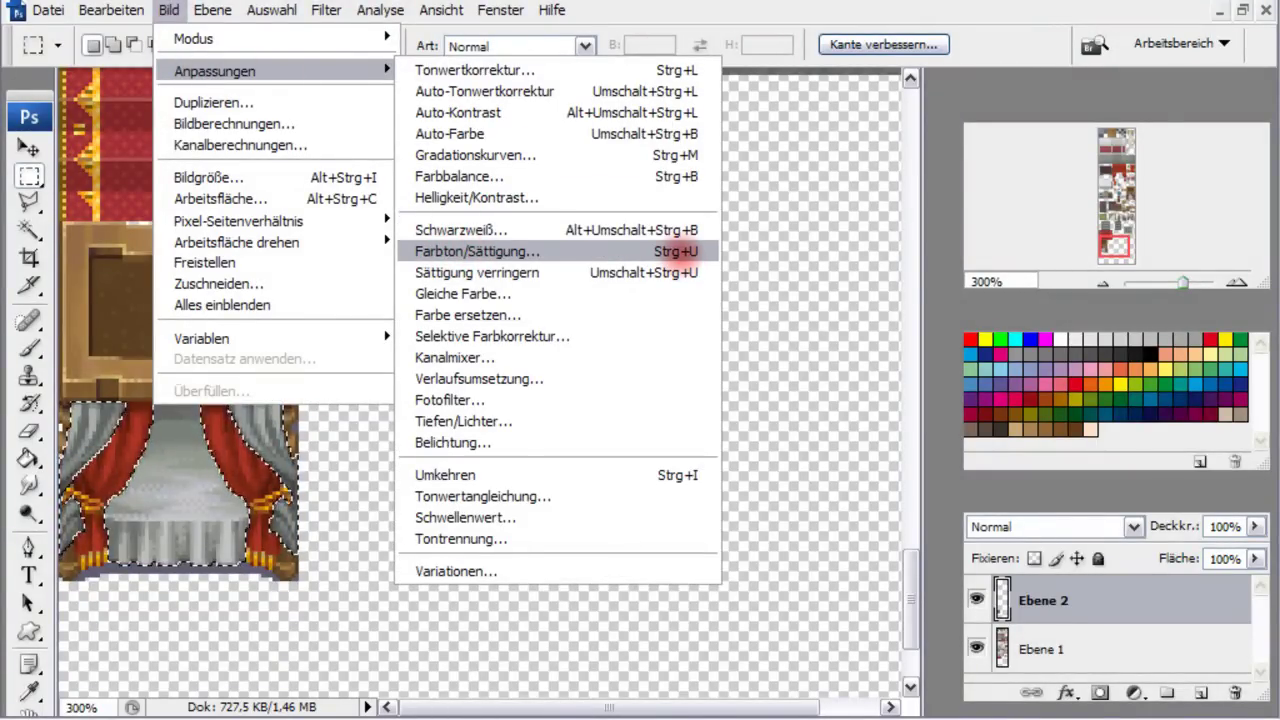
click(680, 251)
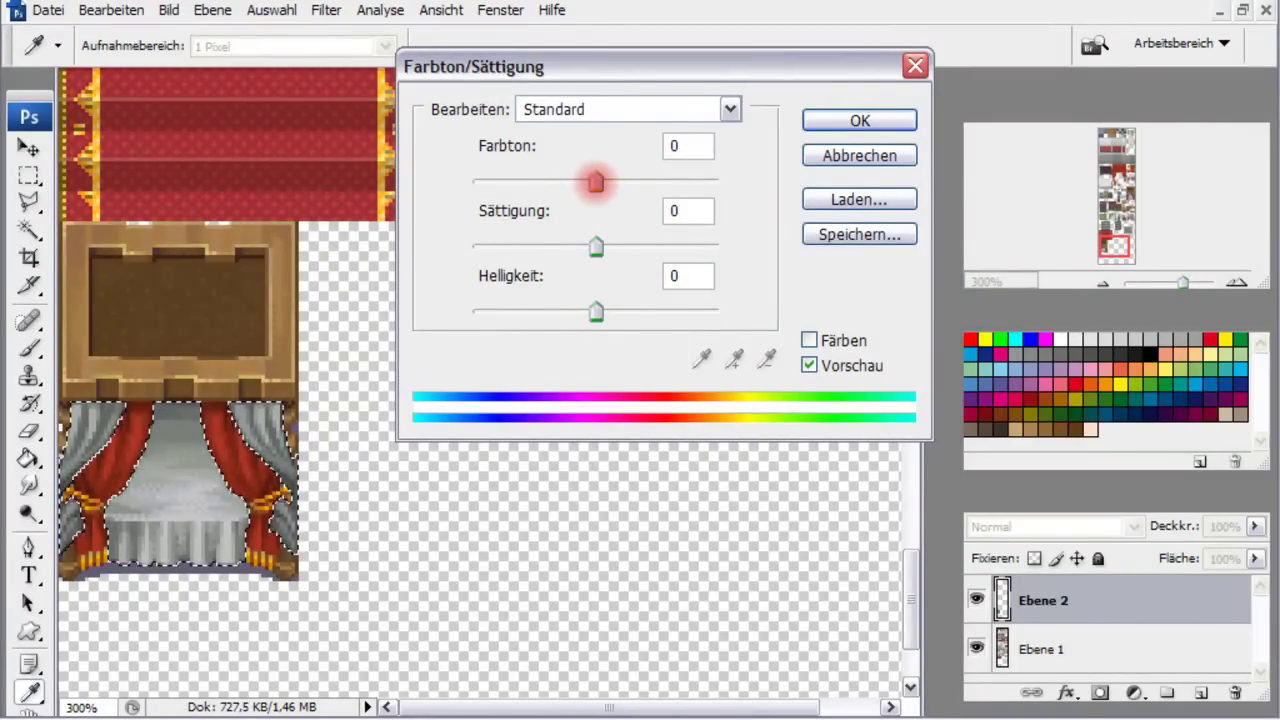
click(808, 340)
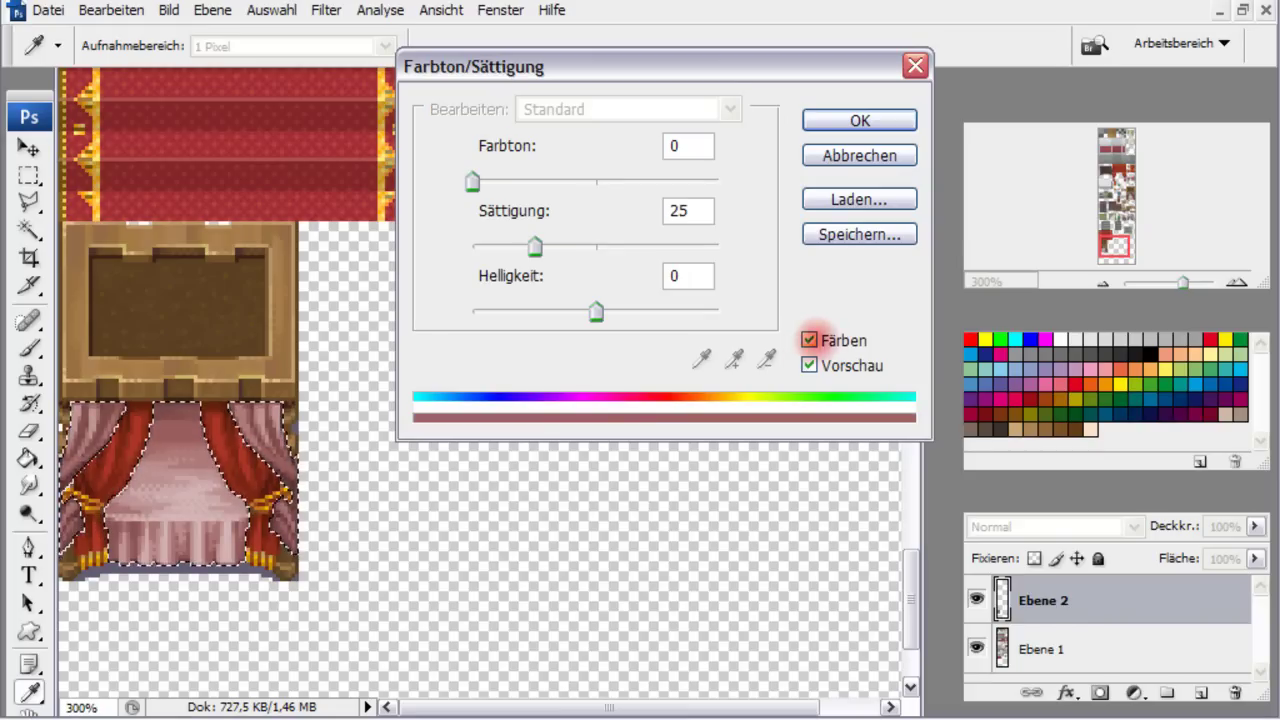
mouse_move(472, 181)
mouse_down()
mouse_move(577, 181)
mouse_move(440, 190)
mouse_up()
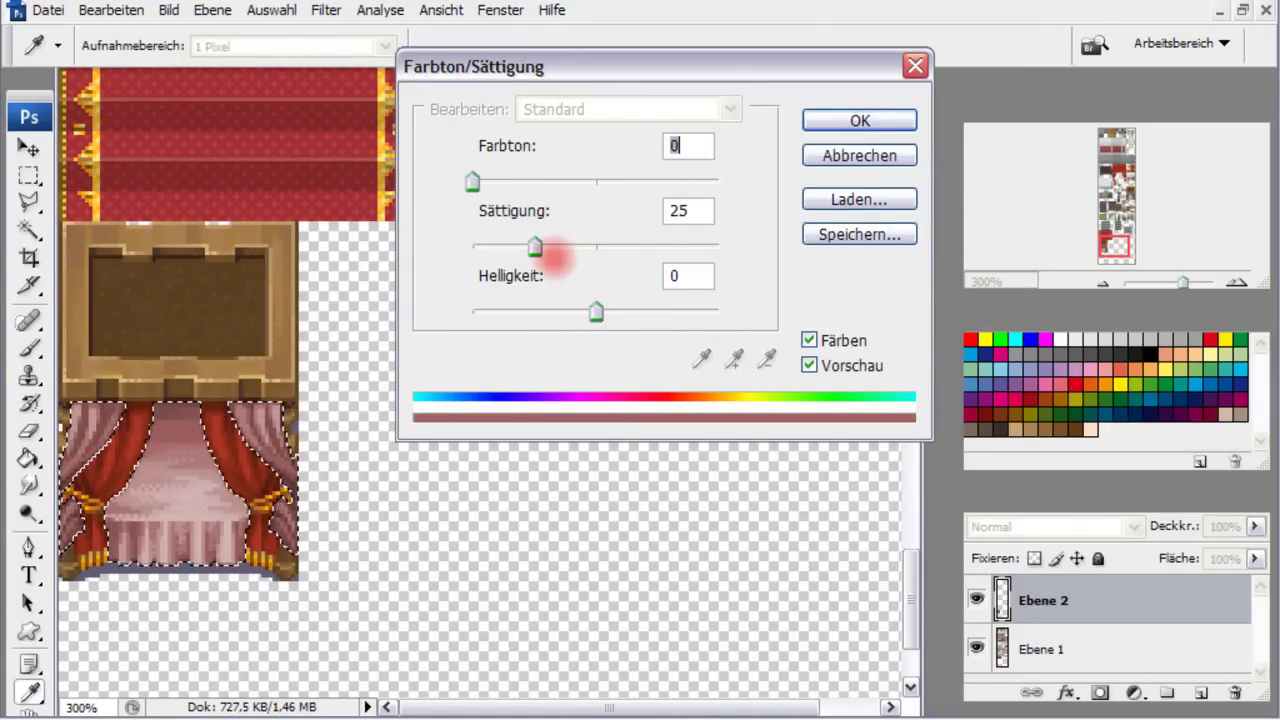
drag(596, 313, 622, 313)
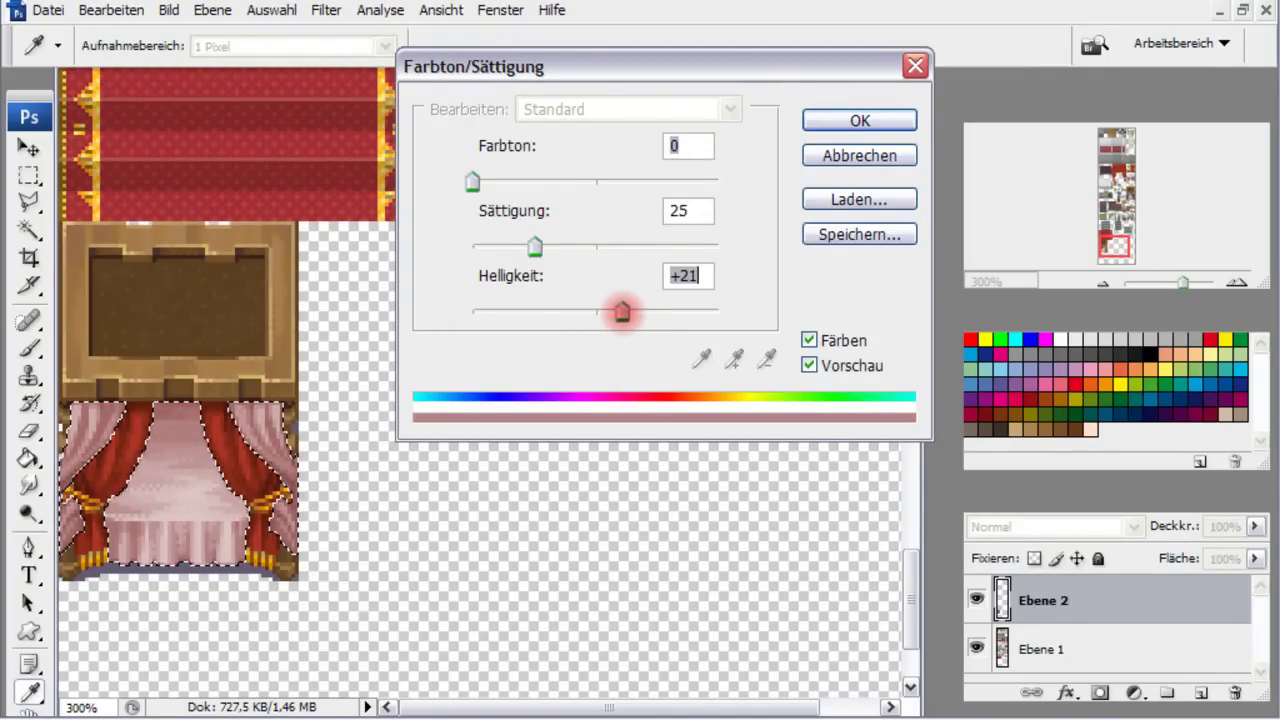
drag(533, 246, 531, 246)
click(859, 155)
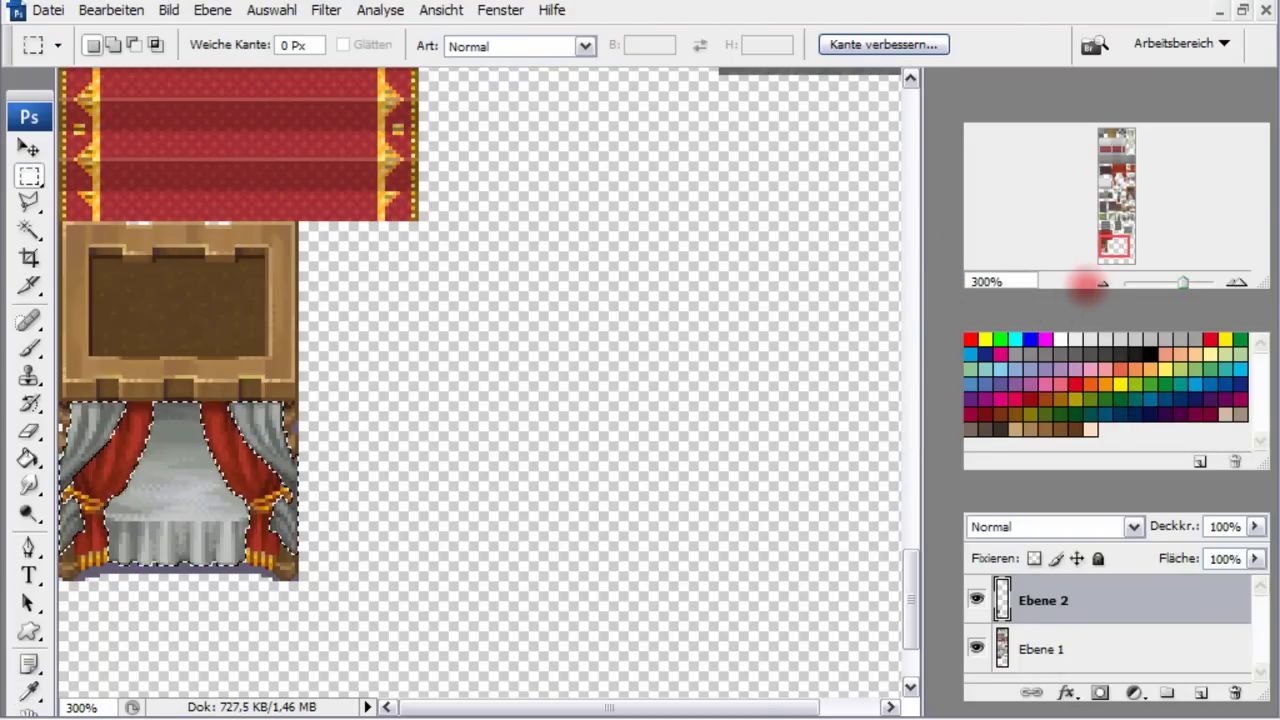
Colorize the selected curtains pink with Hue/Saturation: hue 0, saturation 33, lightness +26
click(1101, 282)
click(1101, 282)
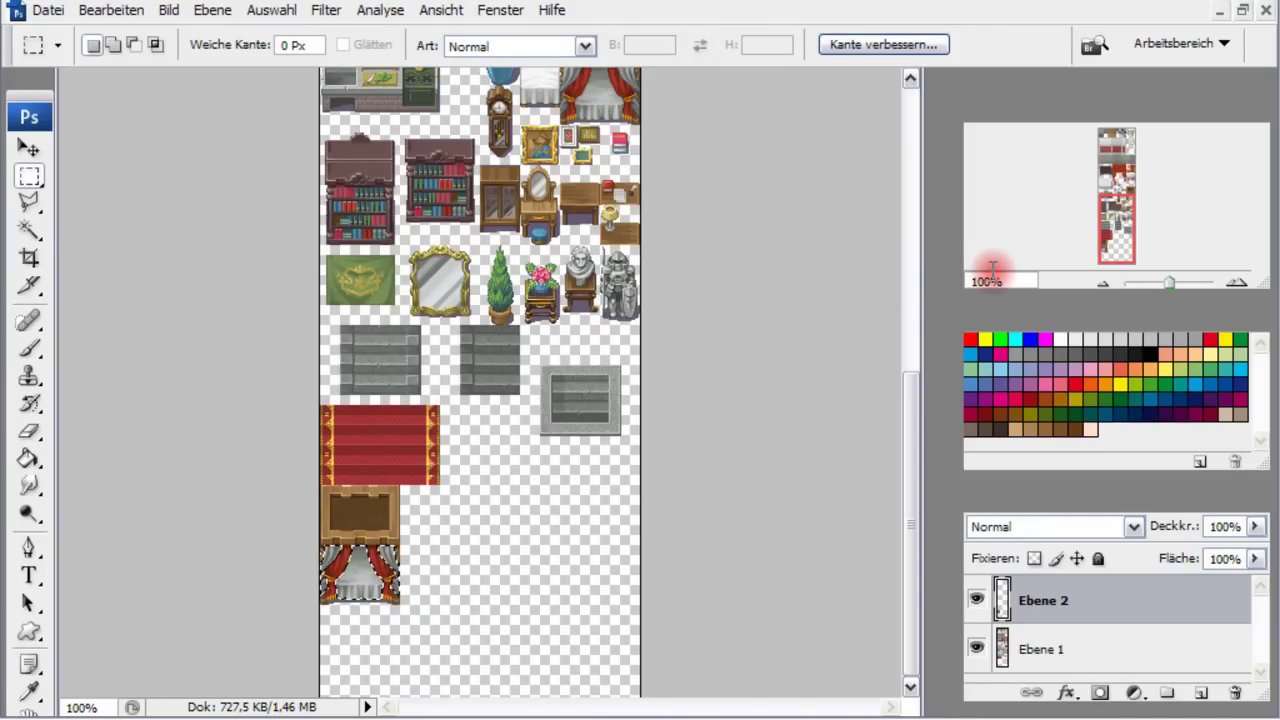
key(ctrl+u)
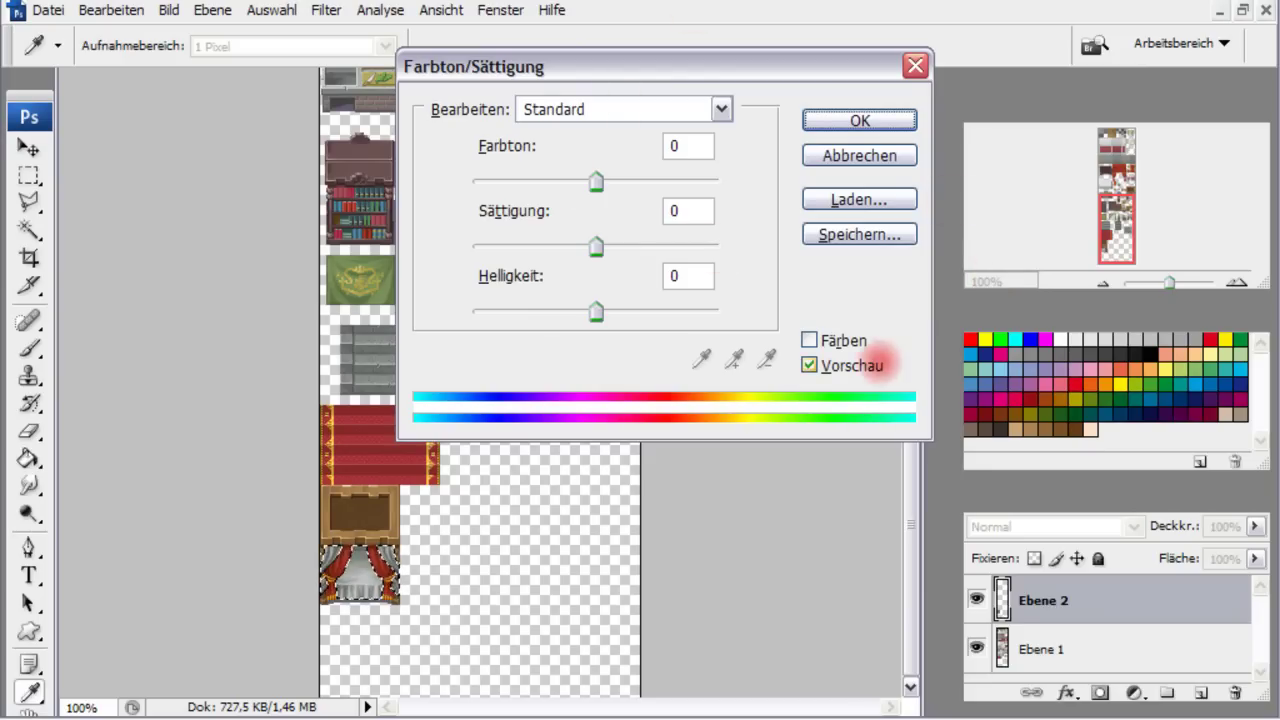
click(809, 340)
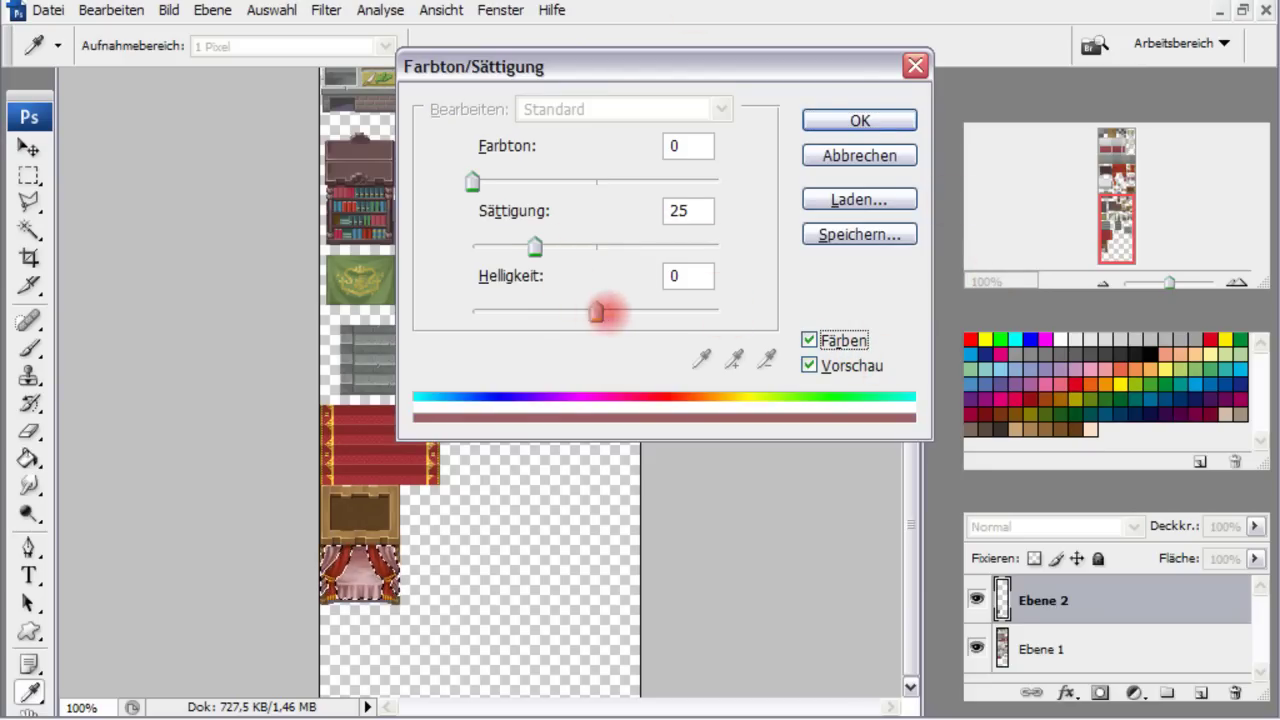
drag(596, 313, 617, 313)
drag(535, 247, 548, 247)
drag(617, 312, 633, 311)
drag(546, 246, 549, 245)
drag(633, 311, 630, 311)
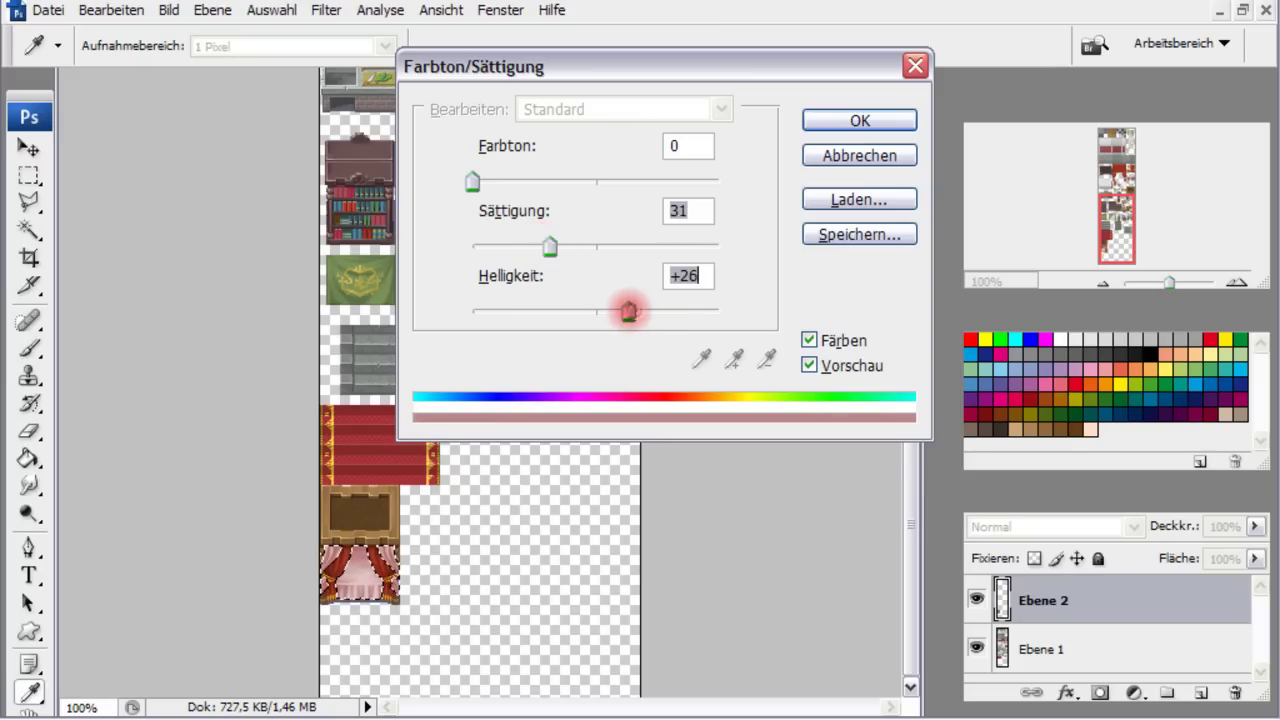
drag(550, 246, 553, 246)
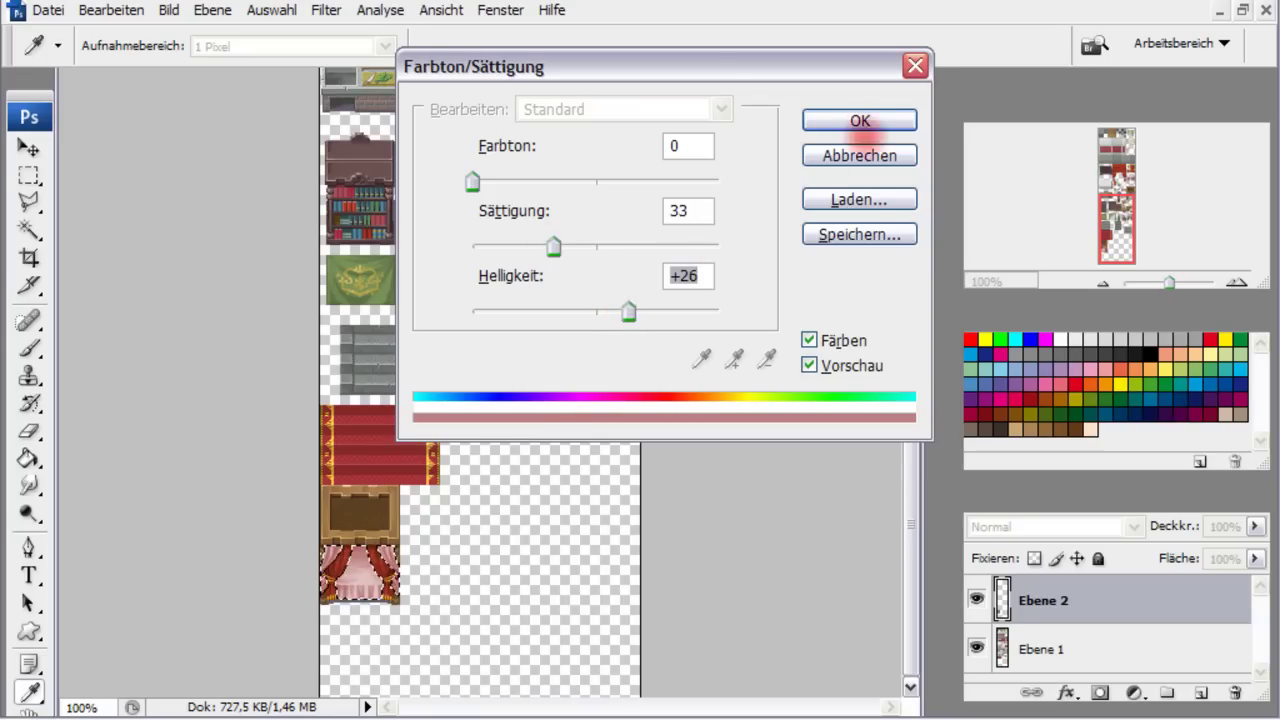
click(859, 120)
key(m)
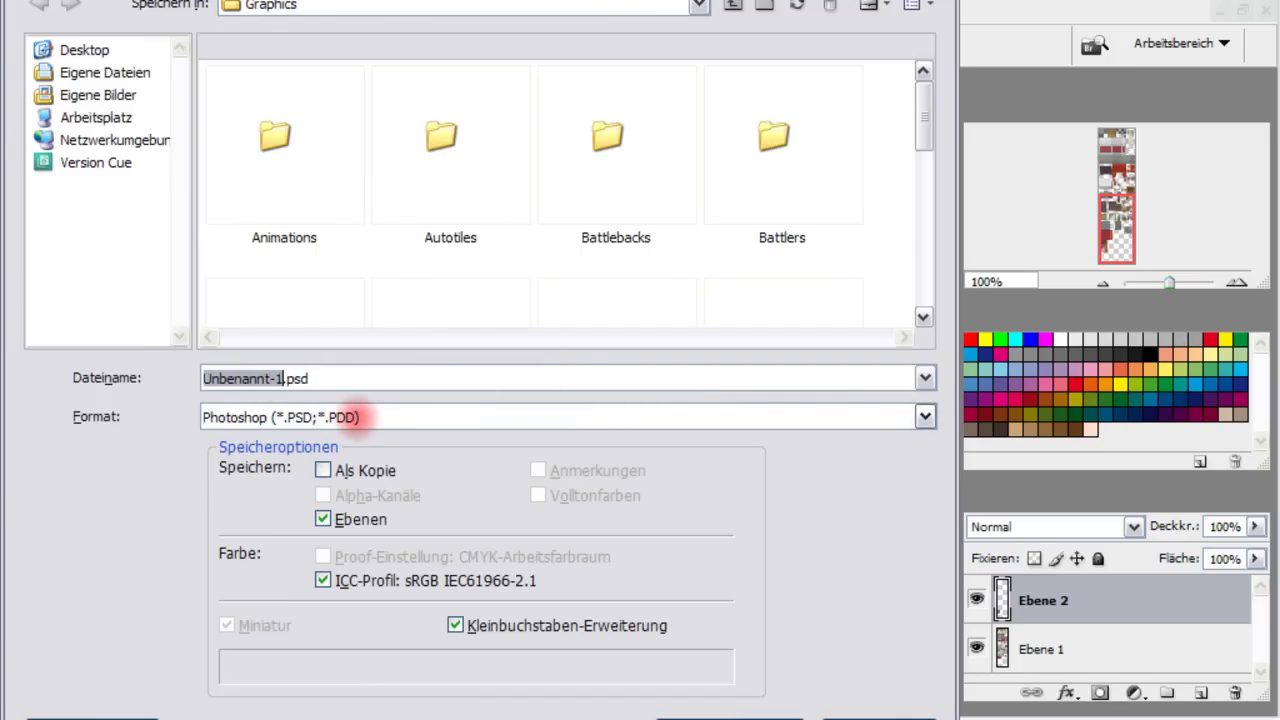
click(349, 416)
scroll(349, 610, down, 1)
scroll(345, 600, down, 2)
scroll(343, 506, down, 1)
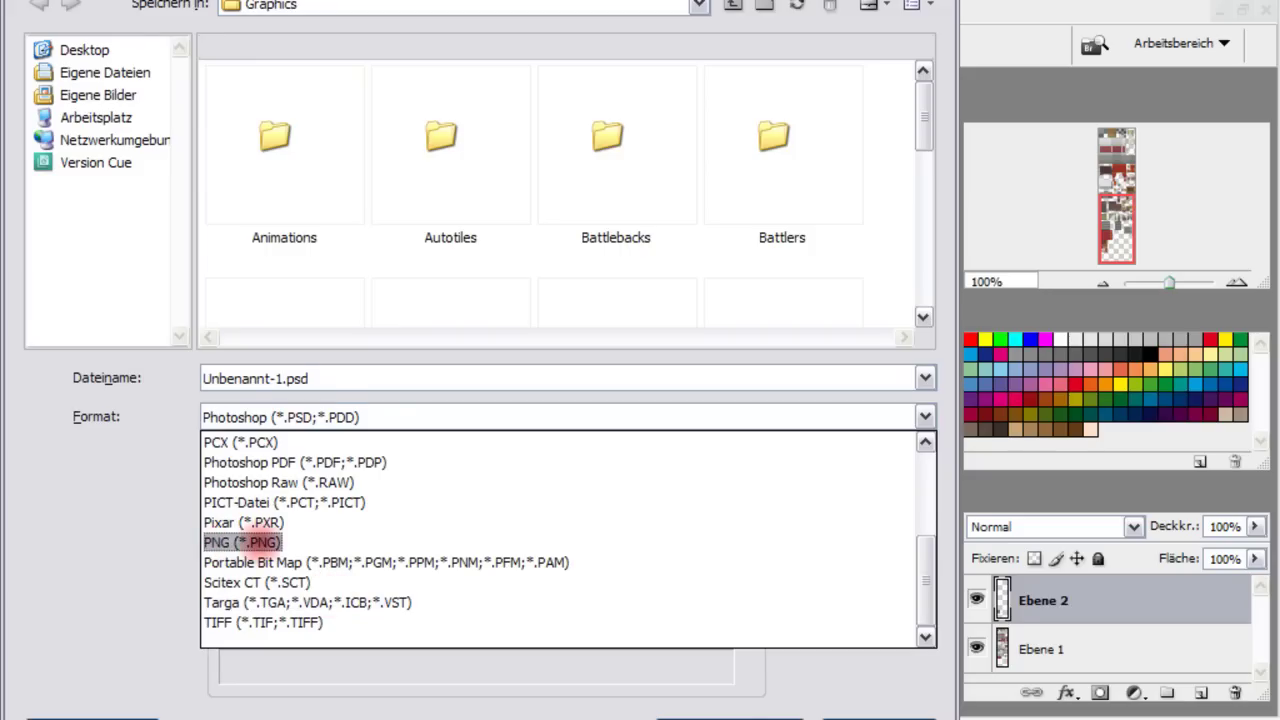
click(250, 542)
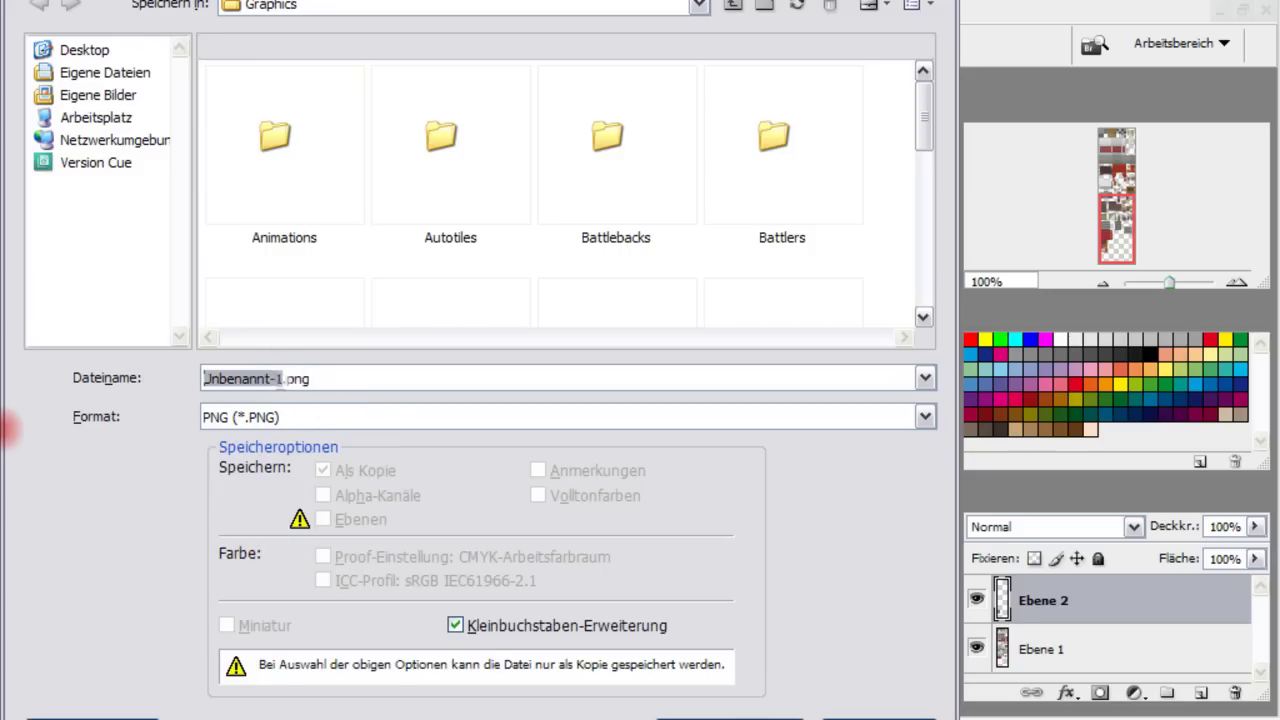
text(Schoki-Princess (zimmer)
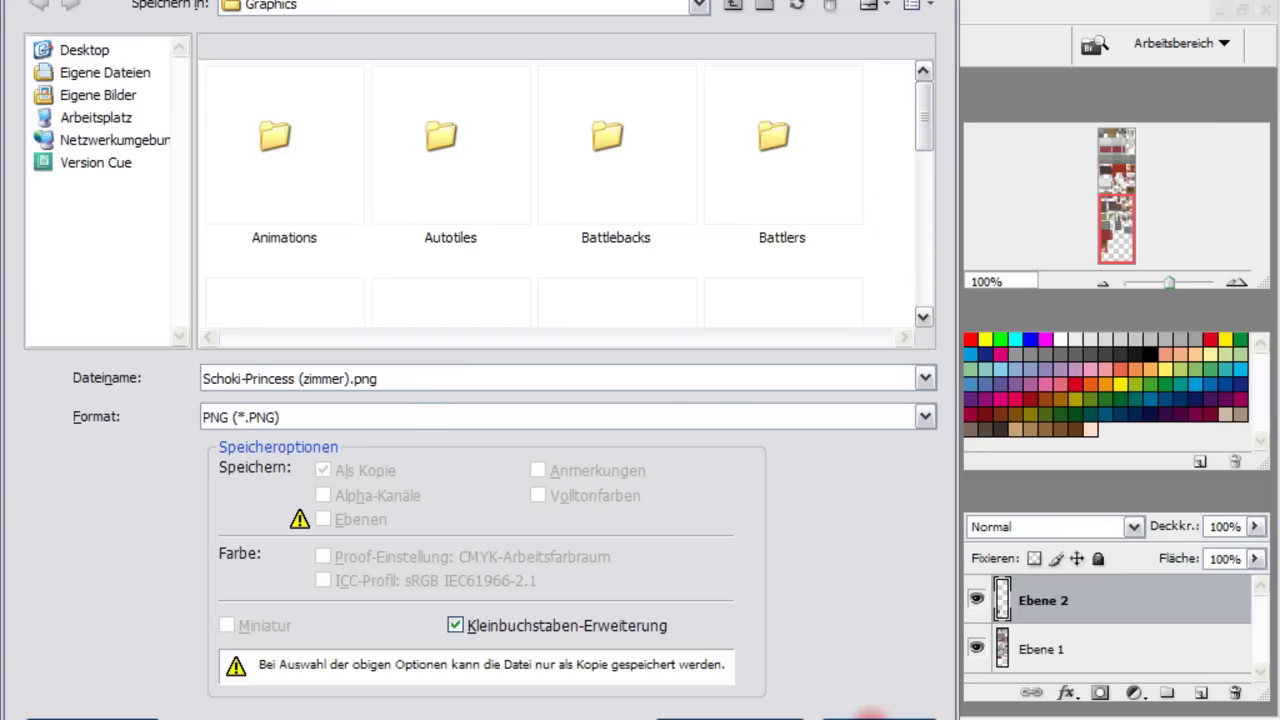
click(862, 712)
Scroll to the canvas top, pick the Magic Wand, and make Ebene 1 the active layer
scroll(617, 328, up, 2)
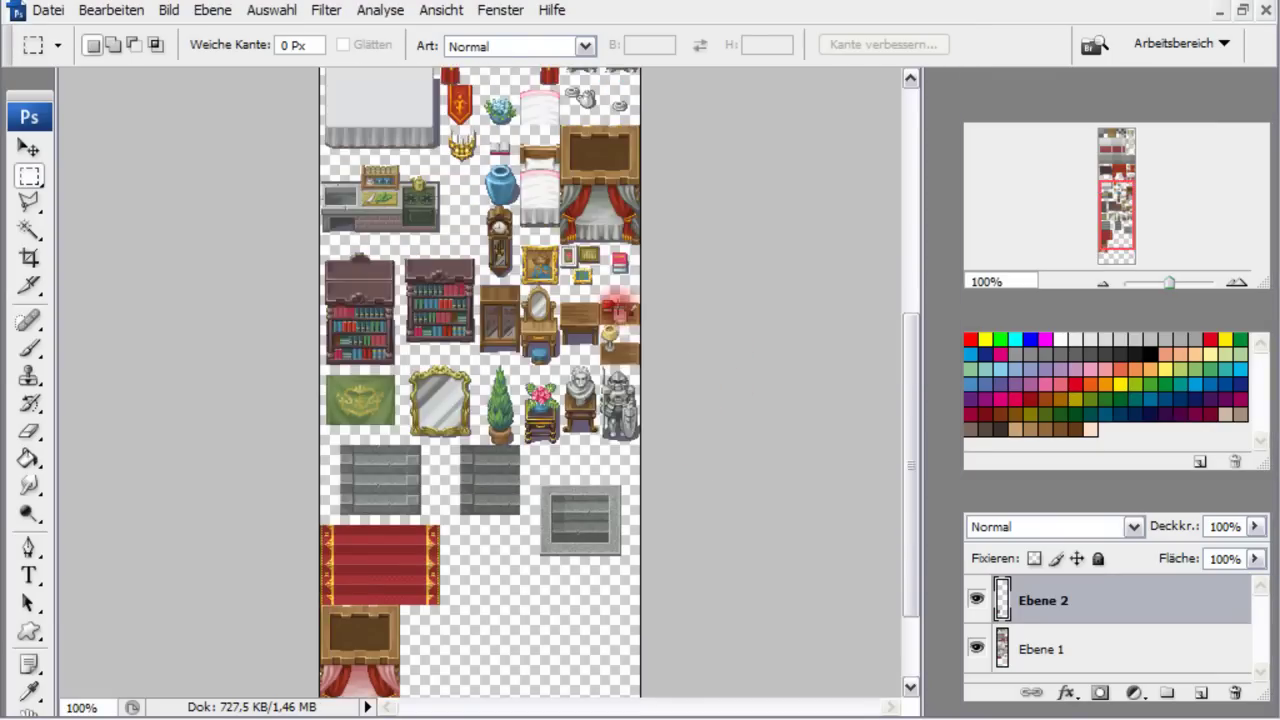
scroll(617, 320, up, 5)
scroll(617, 305, up, 5)
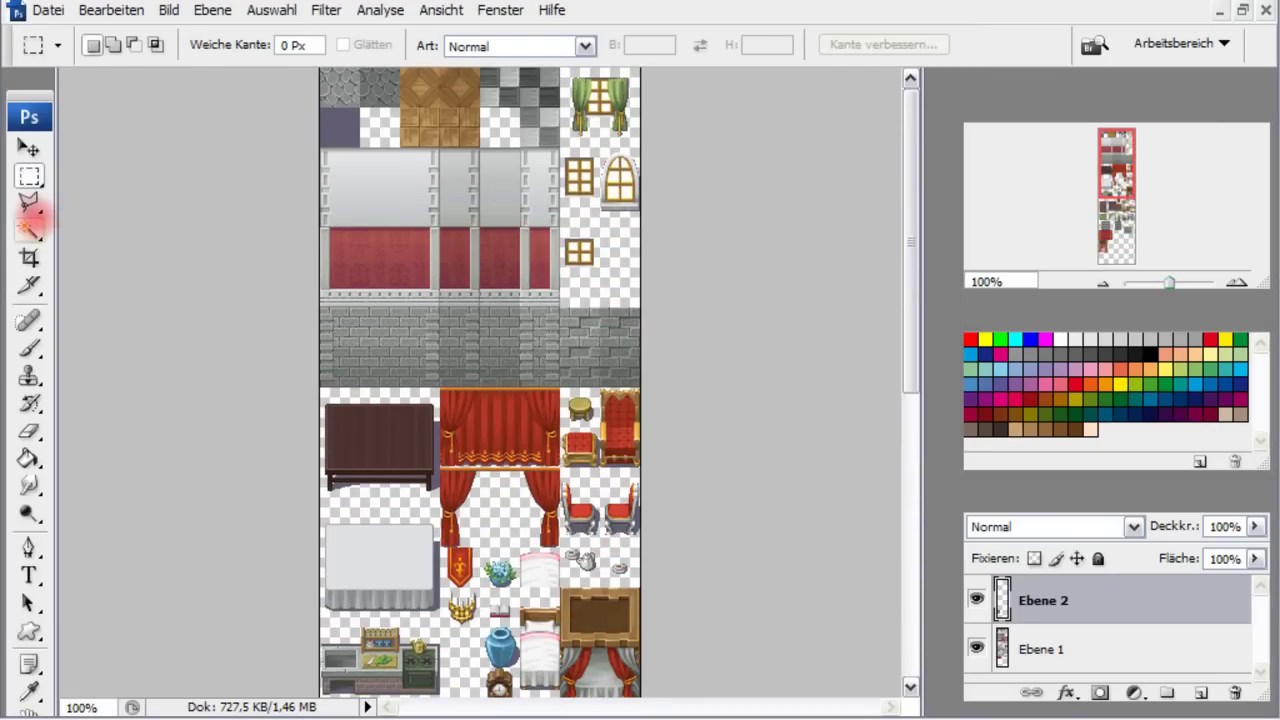
click(29, 229)
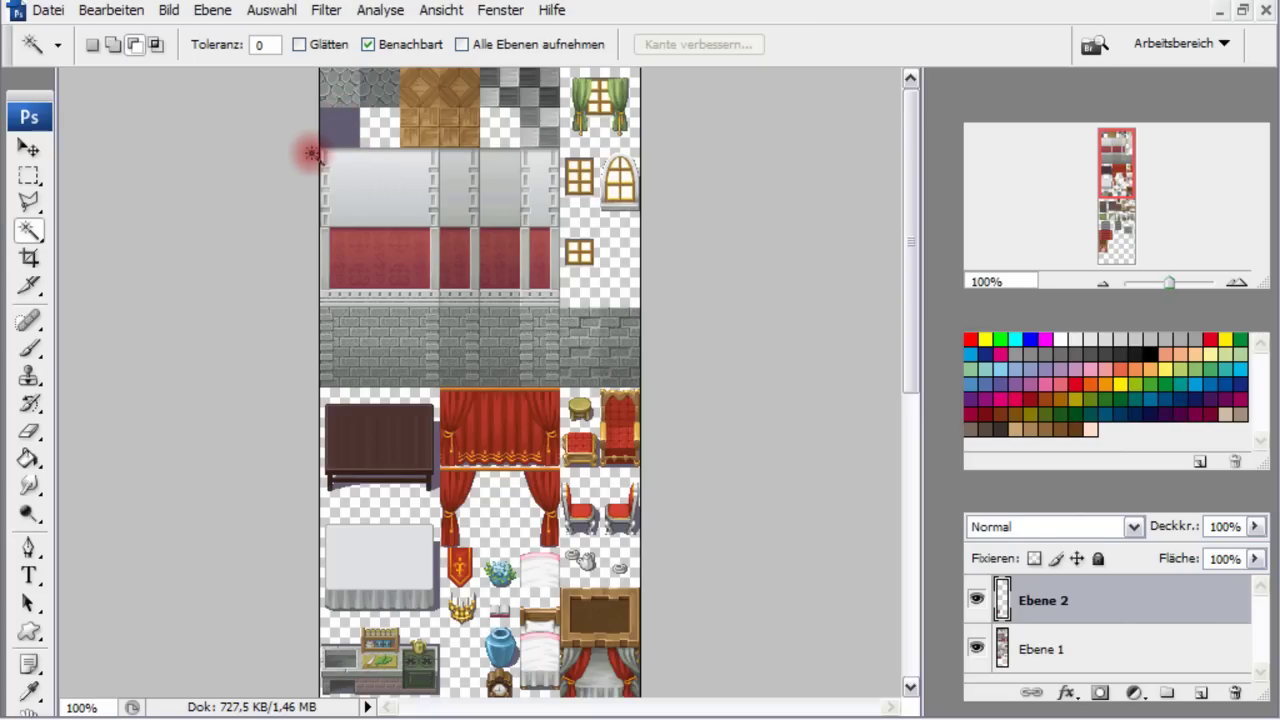
click(1045, 652)
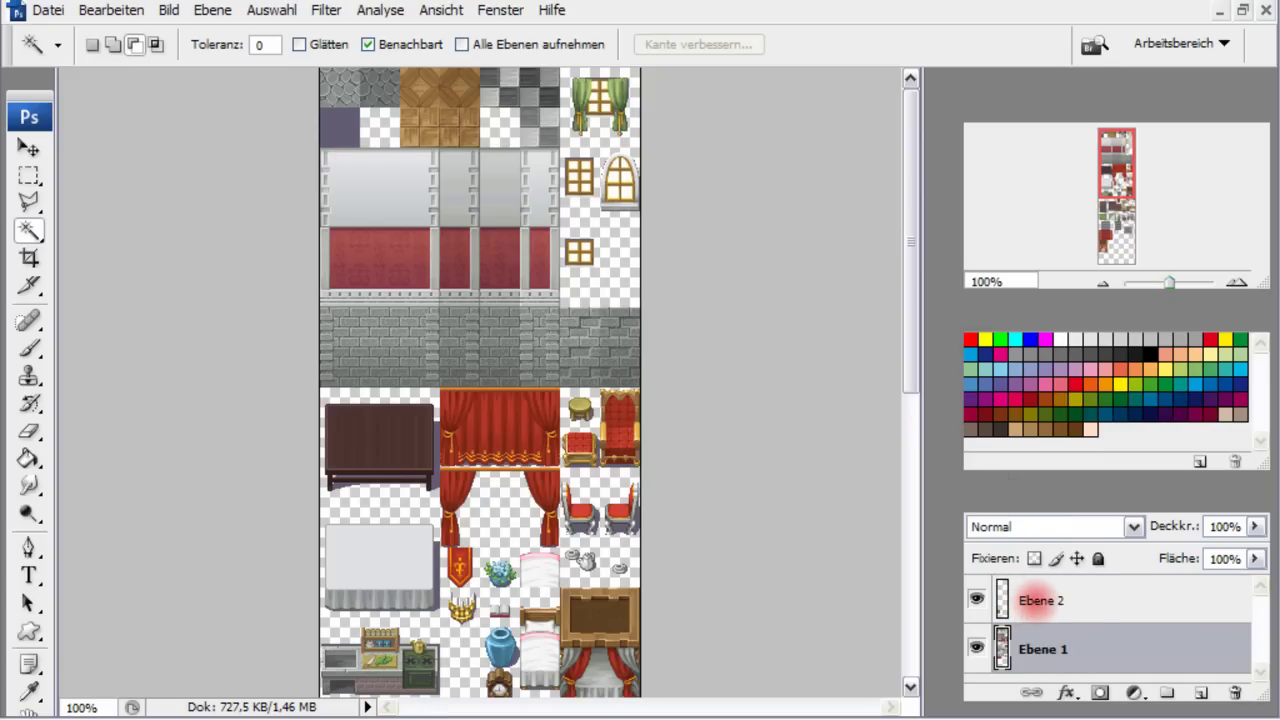
Merge Ebene 1 and Ebene 2 into a single layer
ctrl+click(1037, 598)
right_click(1040, 600)
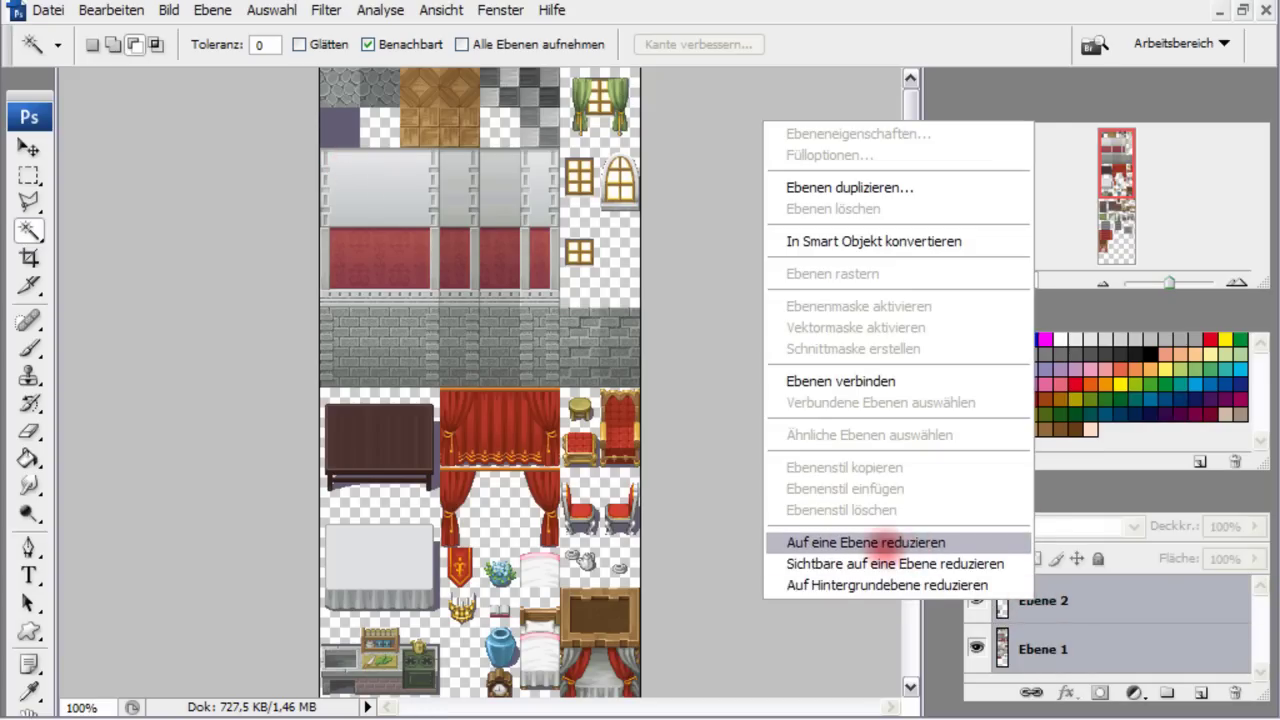
click(866, 542)
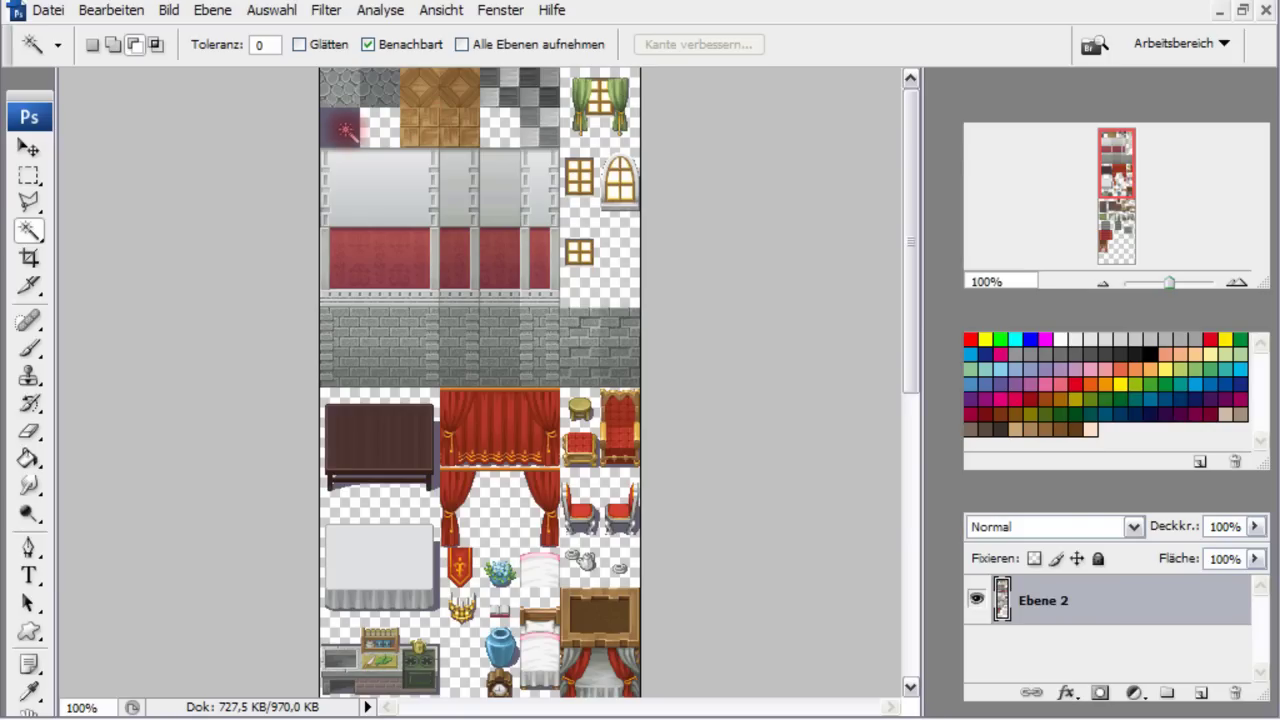
With Benachbart off at tolerance 0, select all areas matching the top-left tile, then re-enable Benachbart
click(268, 40)
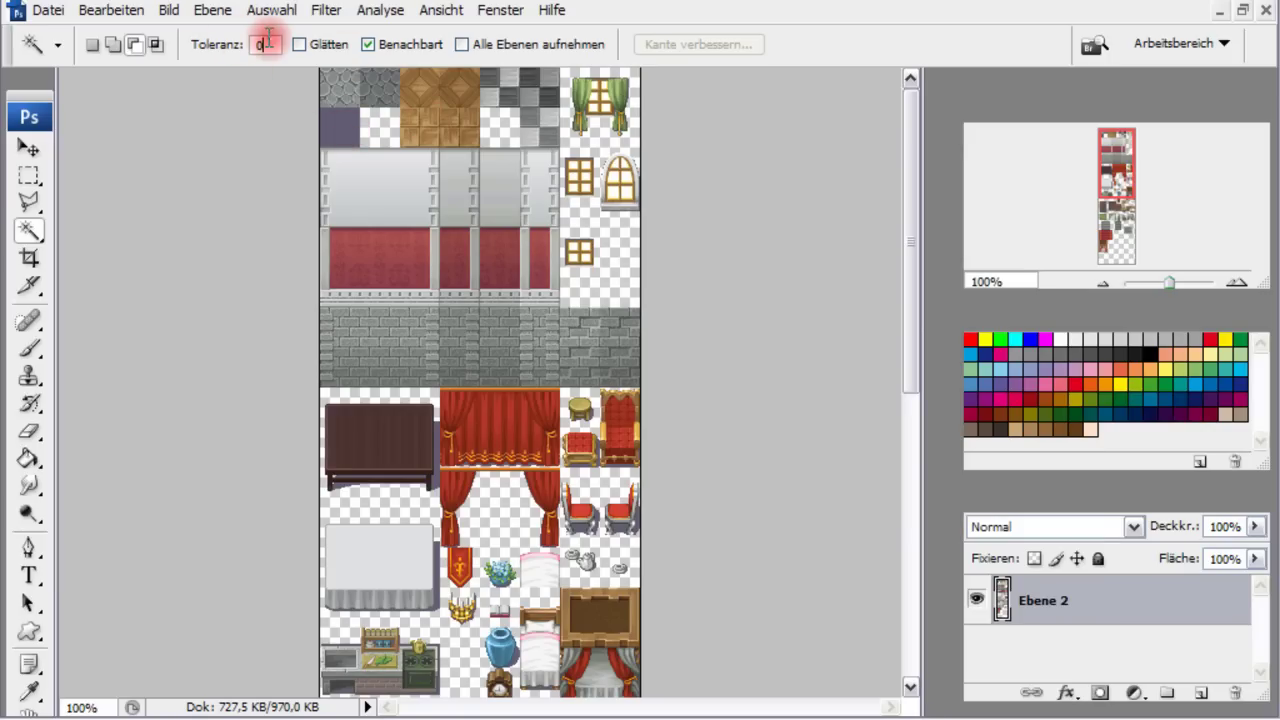
click(368, 44)
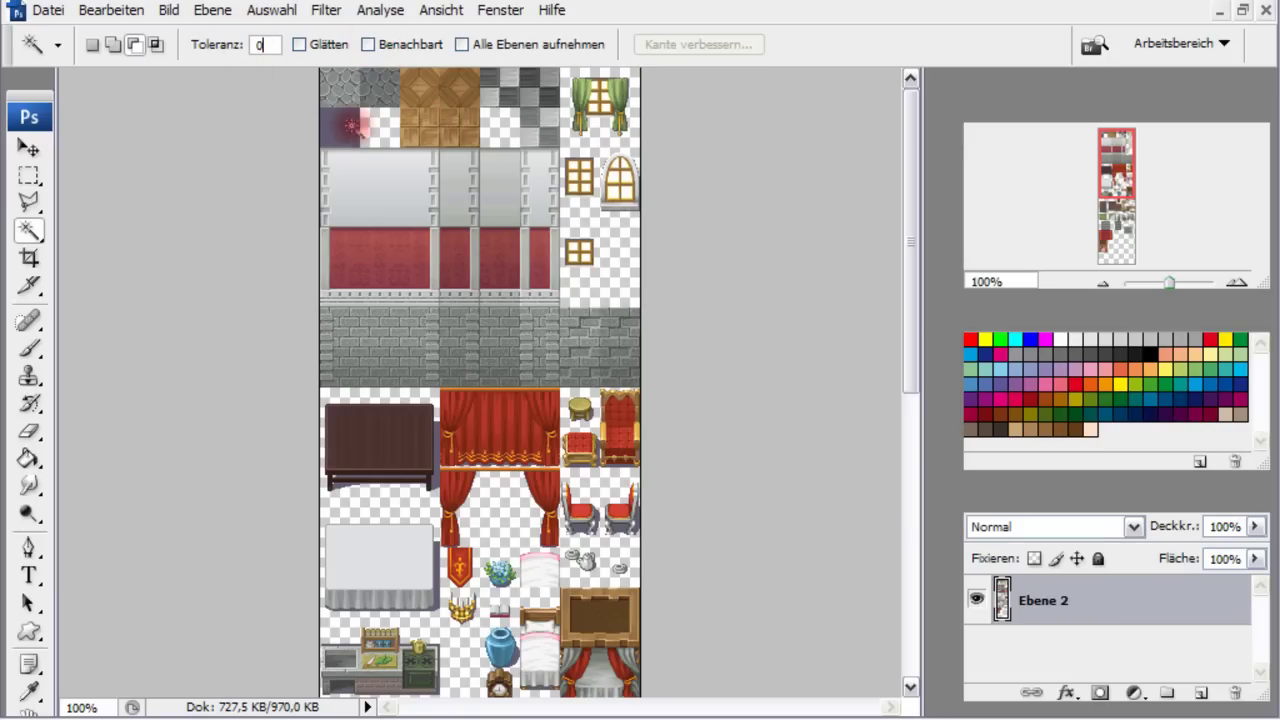
click(340, 128)
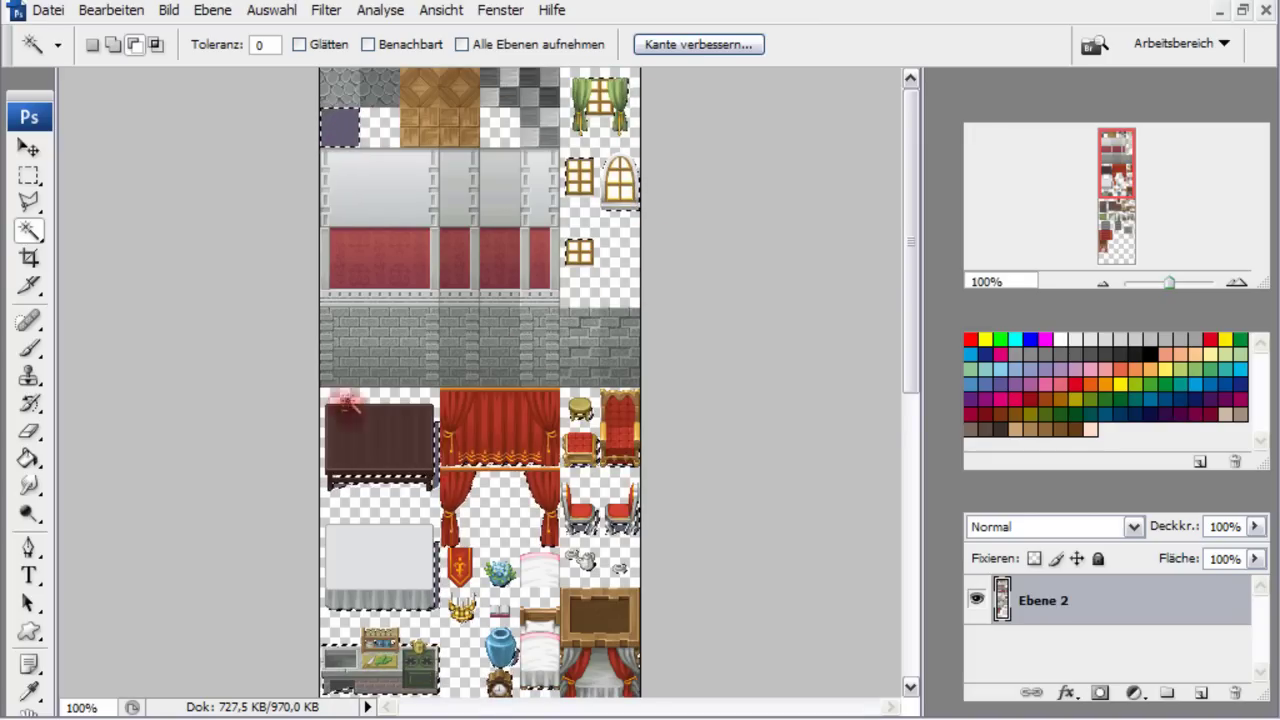
scroll(406, 486, down, 3)
scroll(406, 486, down, 1)
scroll(410, 480, down, 4)
scroll(410, 480, down, 3)
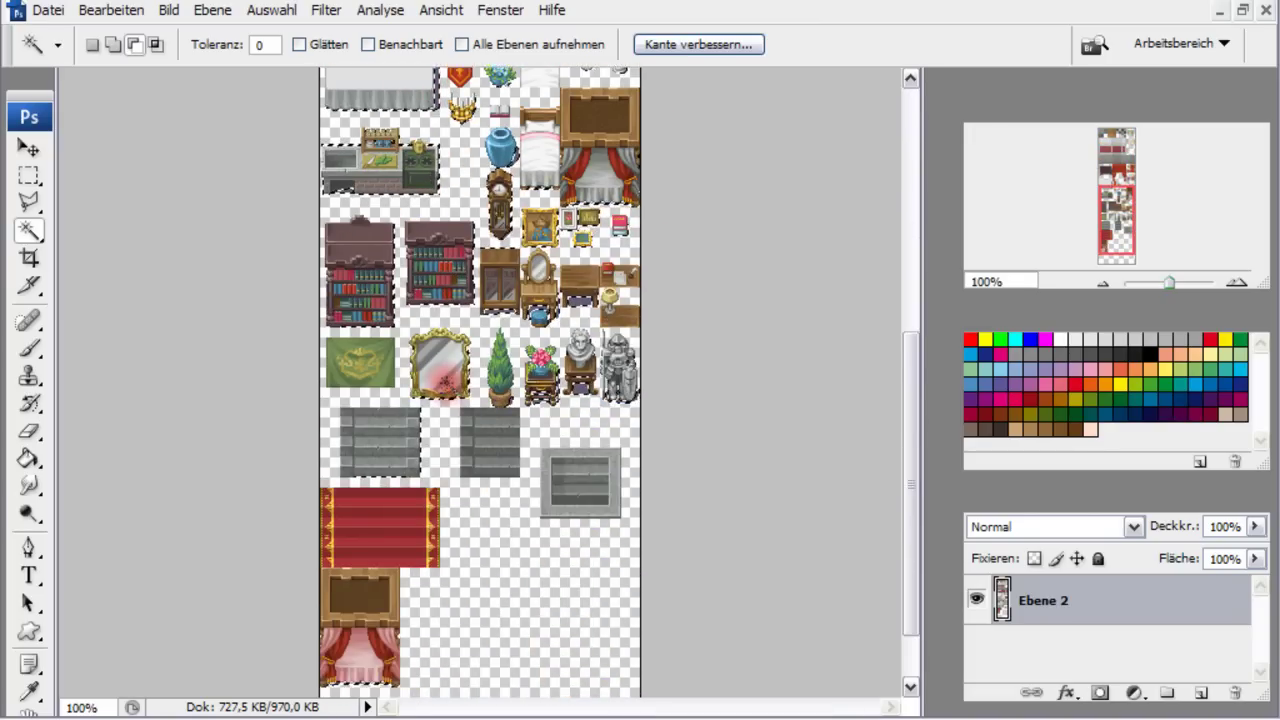
scroll(400, 520, down, 2)
scroll(486, 545, up, 2)
scroll(486, 545, up, 4)
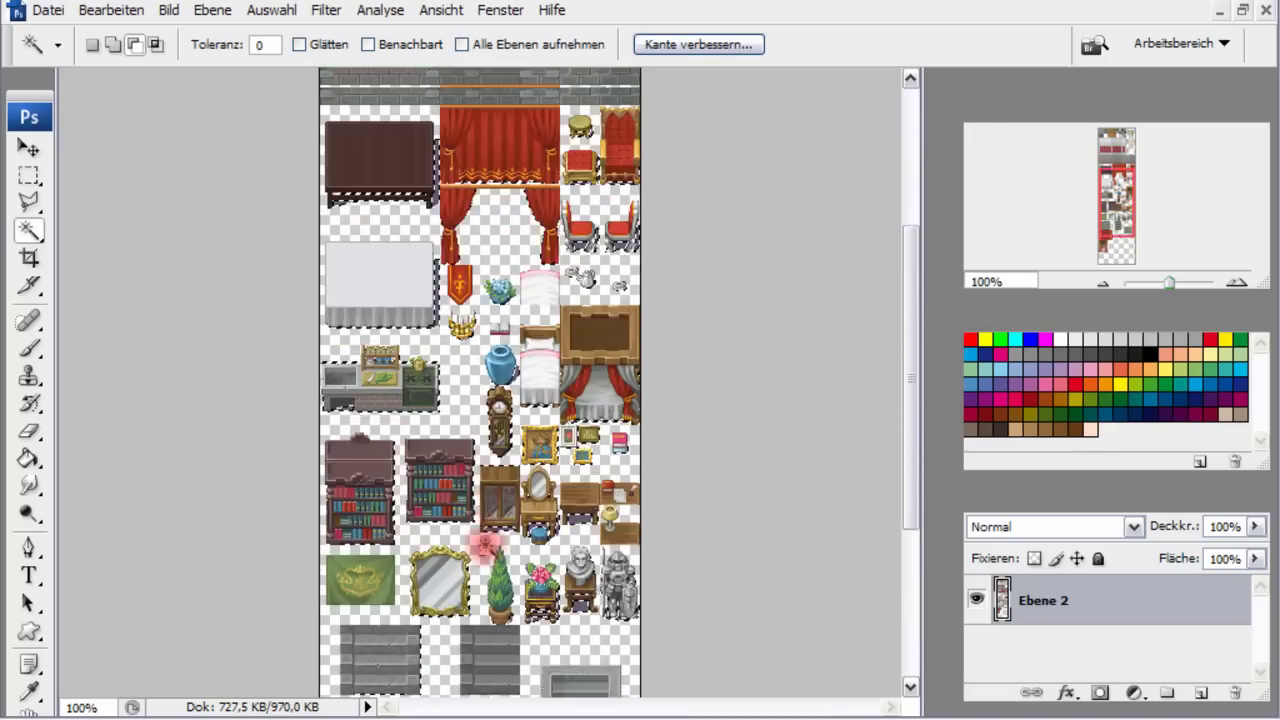
scroll(460, 520, up, 5)
scroll(429, 491, up, 1)
click(367, 44)
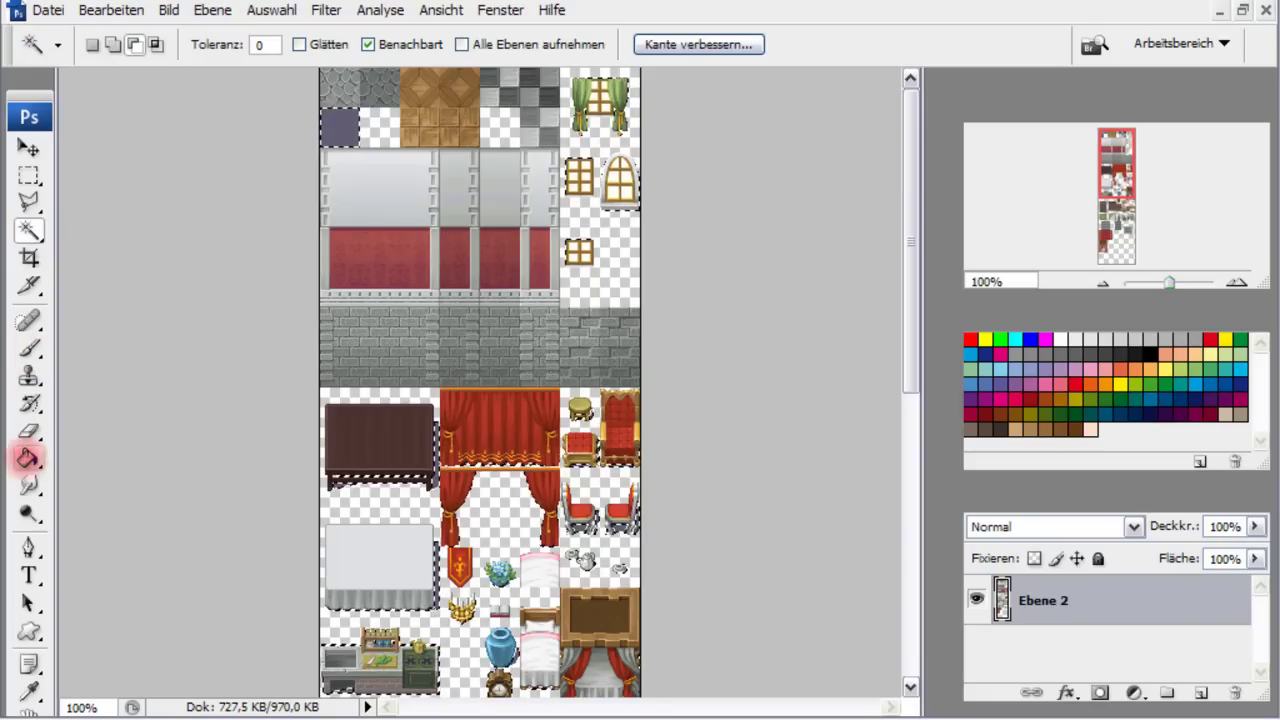
Set the Eraser to 50% opacity, zoom out to 33.33%, then choose the marquee and zoom to 50%
click(30, 430)
click(410, 45)
click(1102, 283)
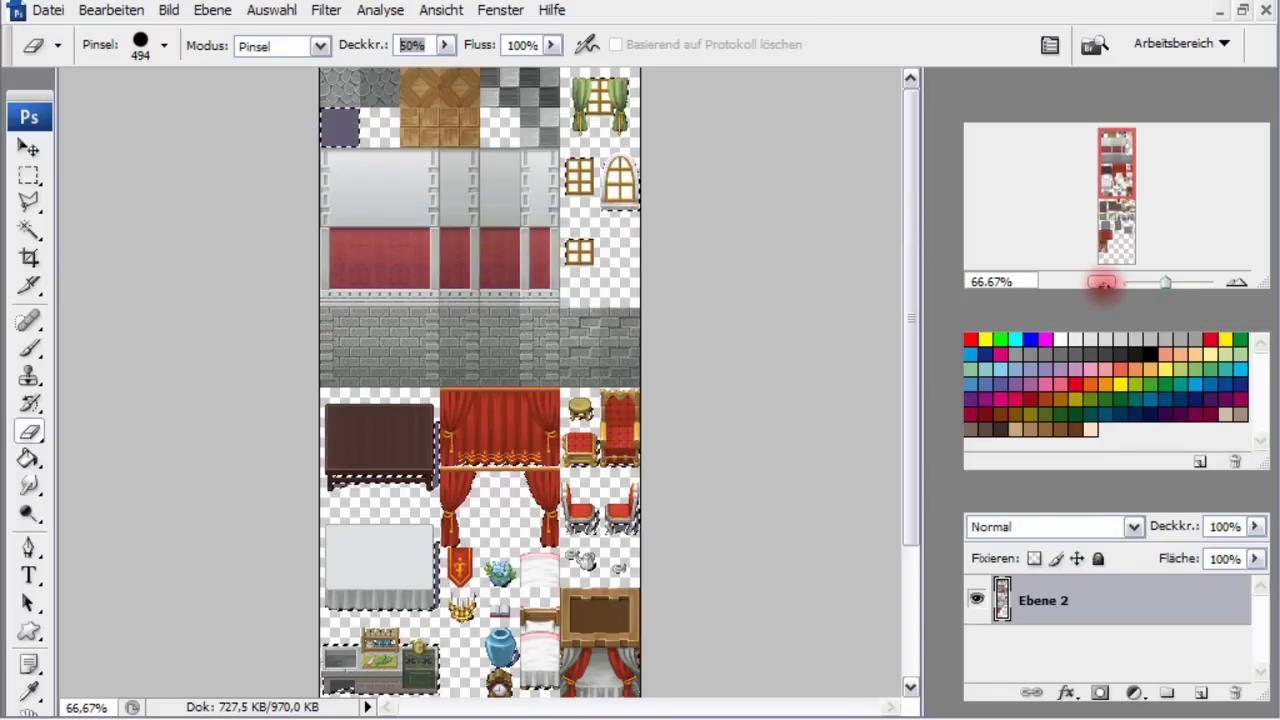
click(1102, 283)
click(1102, 283)
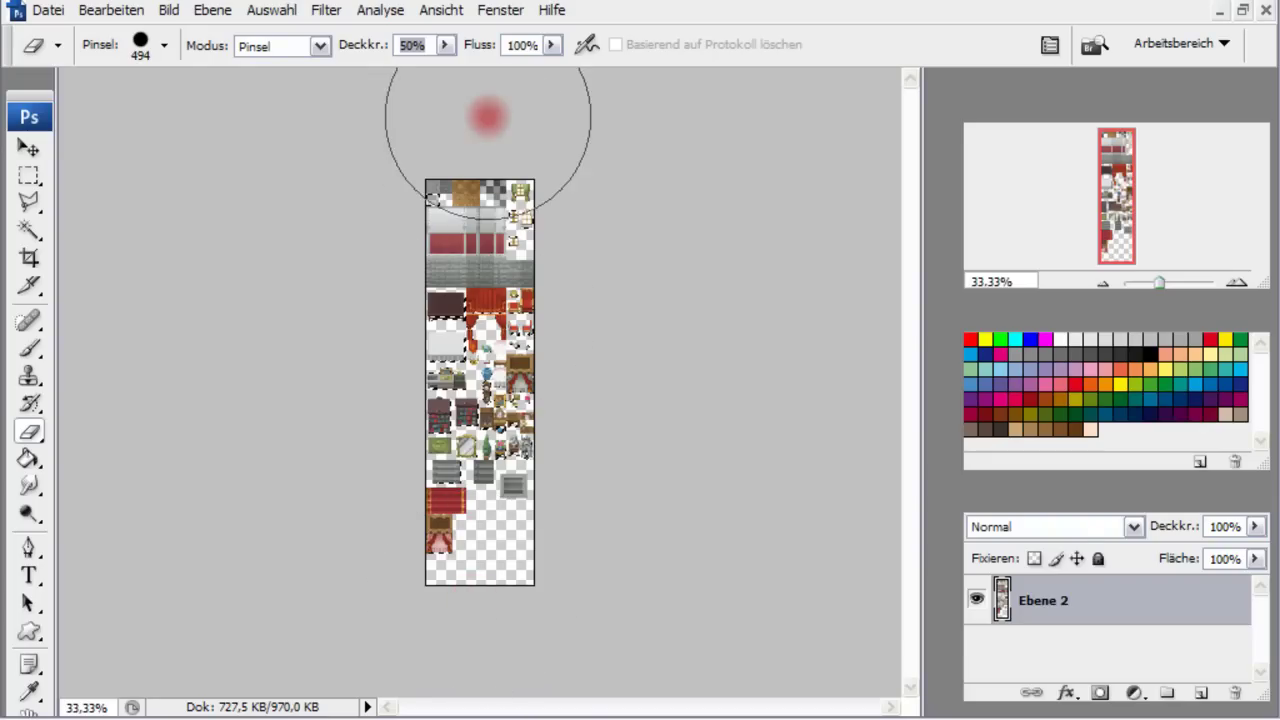
click(29, 175)
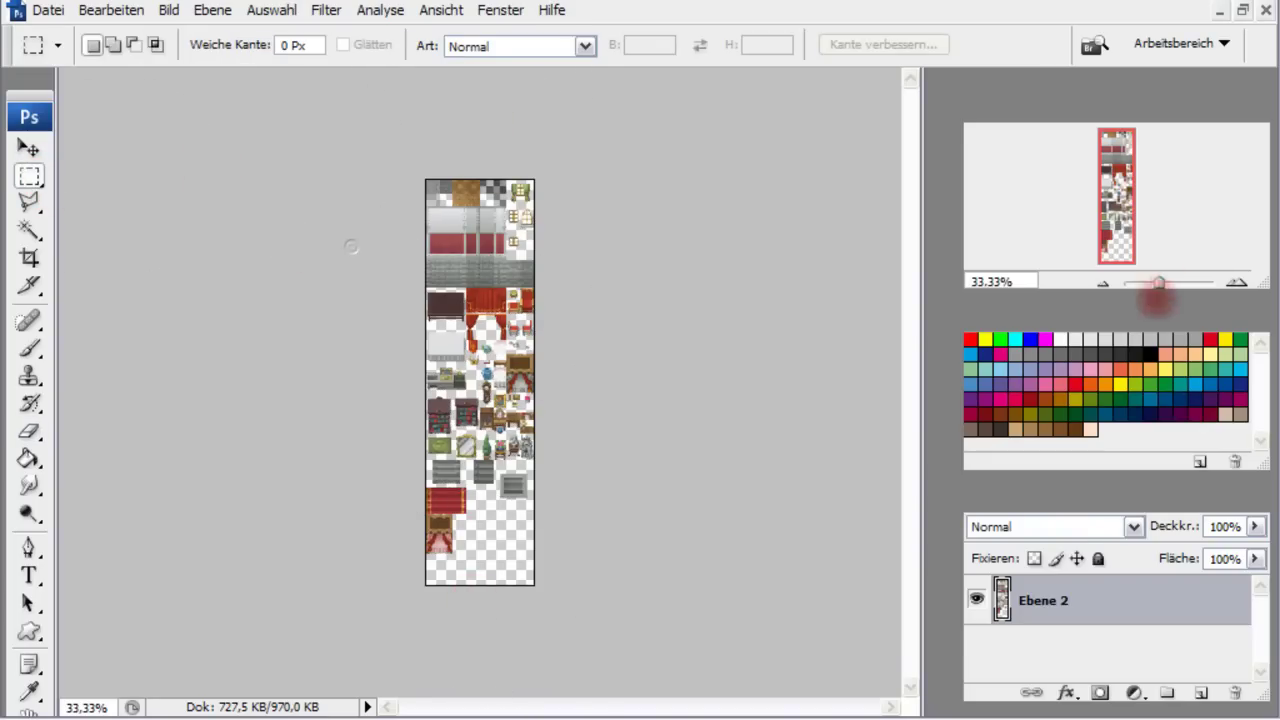
click(1236, 281)
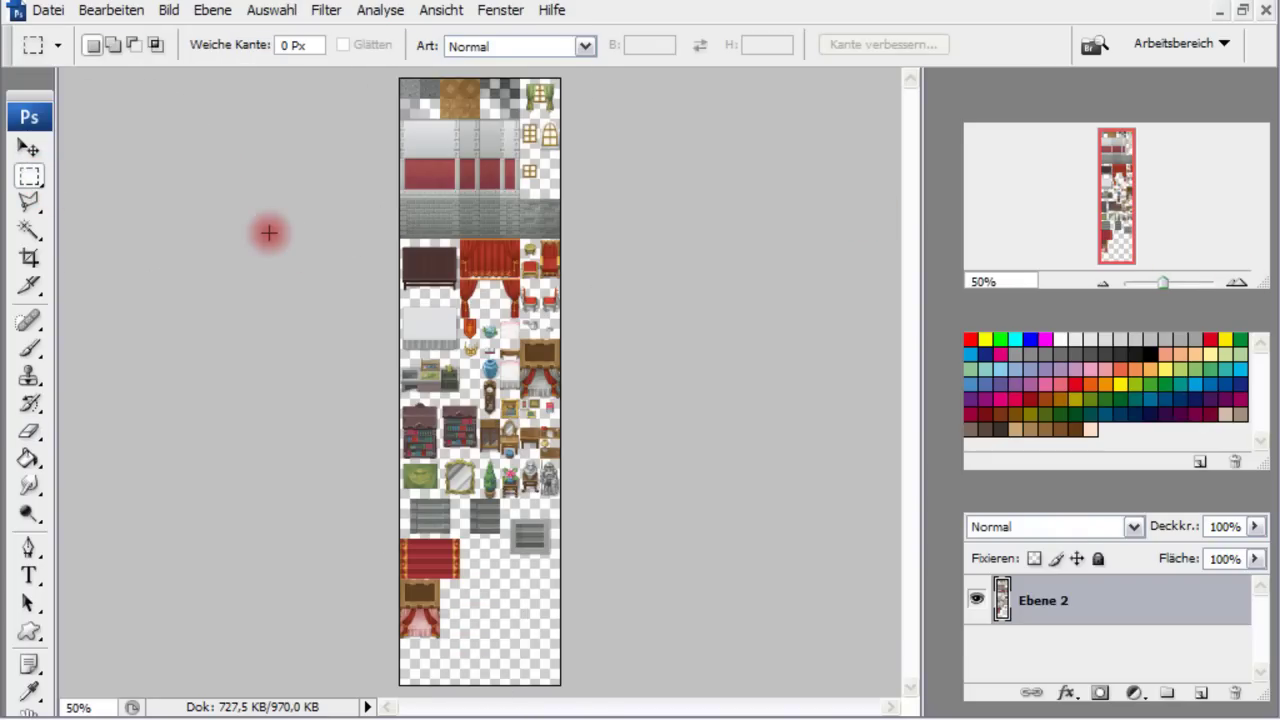
Save a copy as PNG named Zimmer (s-princess).png
key(ctrl+s)
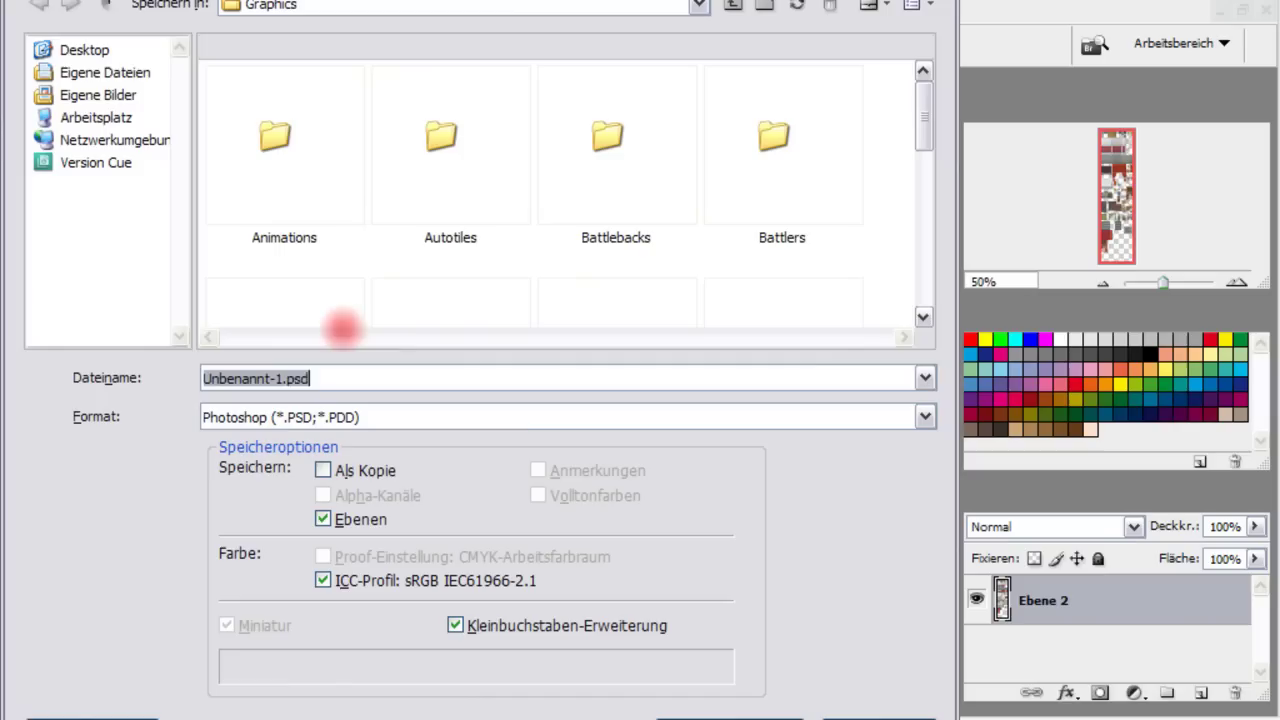
click(512, 424)
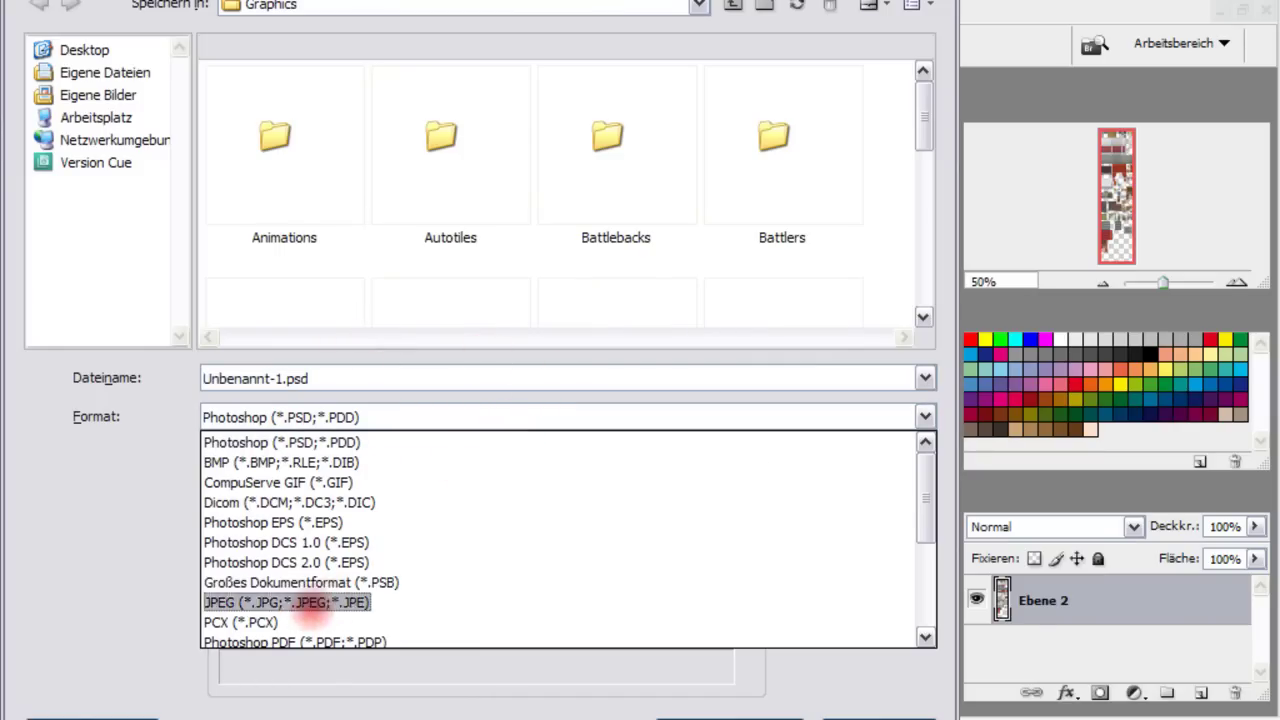
scroll(340, 562, down, 1)
scroll(340, 562, down, 2)
click(285, 543)
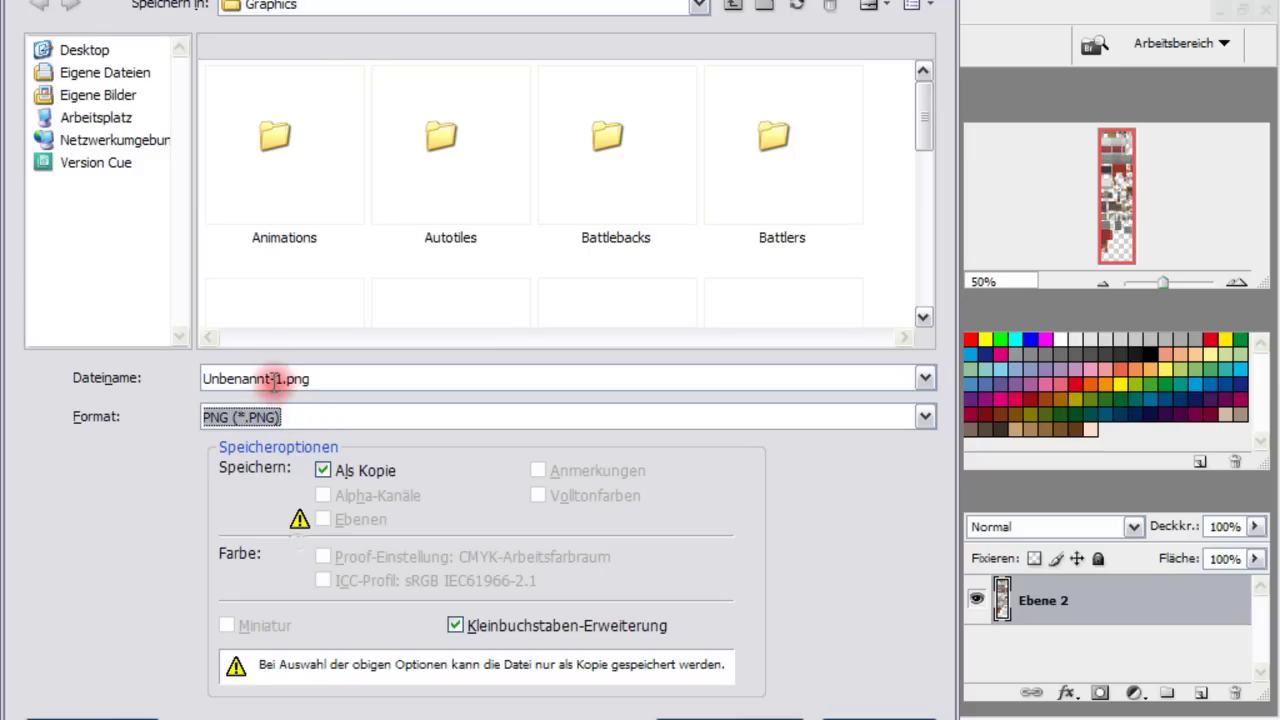
click(275, 384)
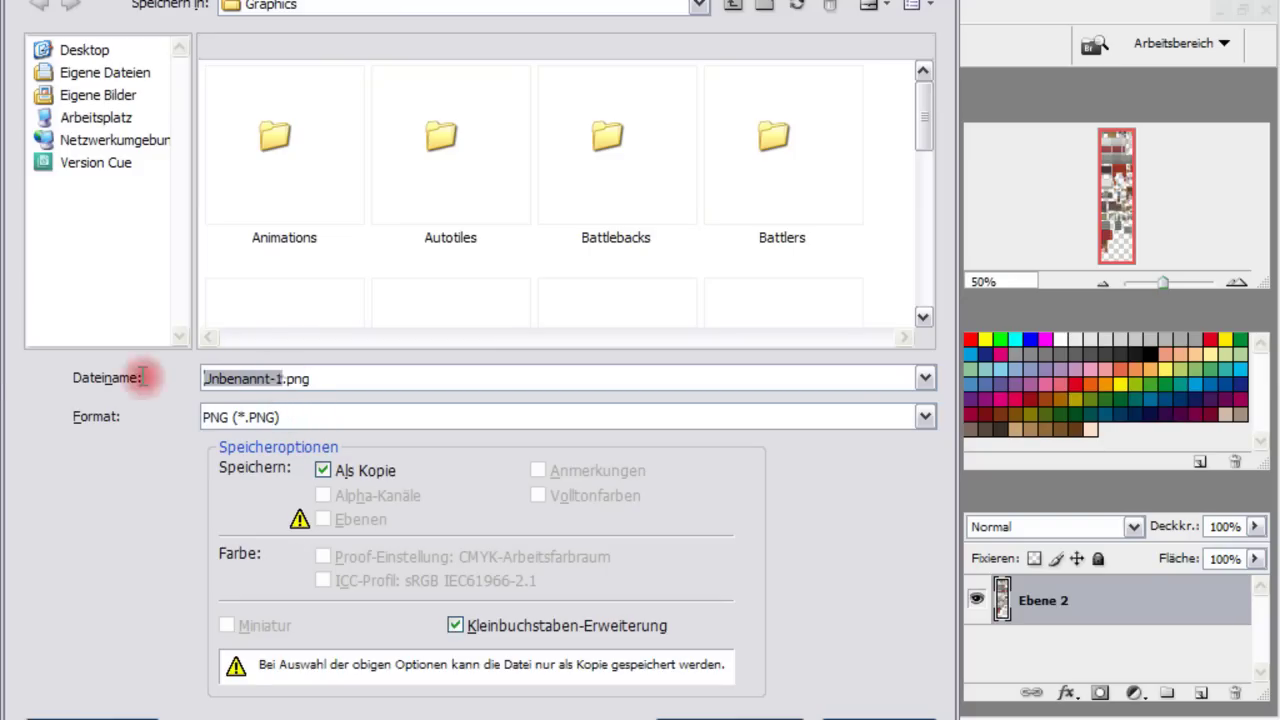
key(BackSpace)
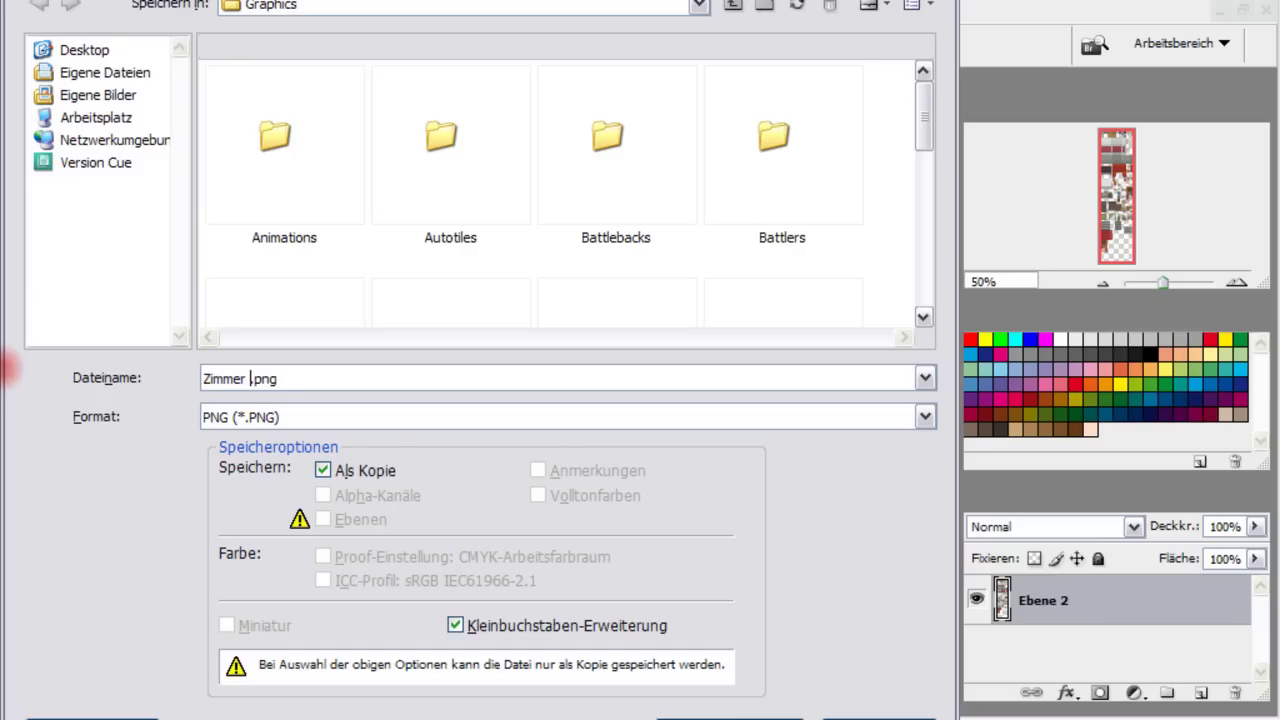
text((s-princess))
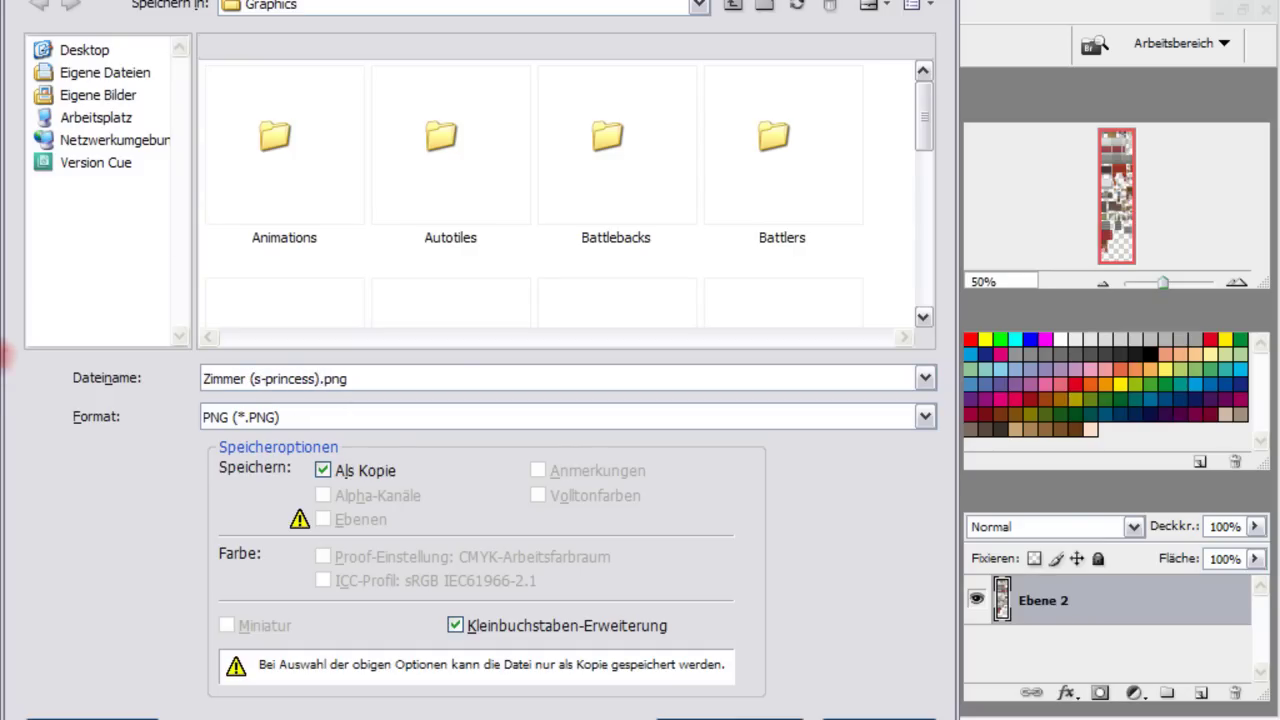
Store the PNG in the Tilesets folder, accepting the default PNG options
scroll(514, 251, down, 3)
scroll(516, 251, down, 5)
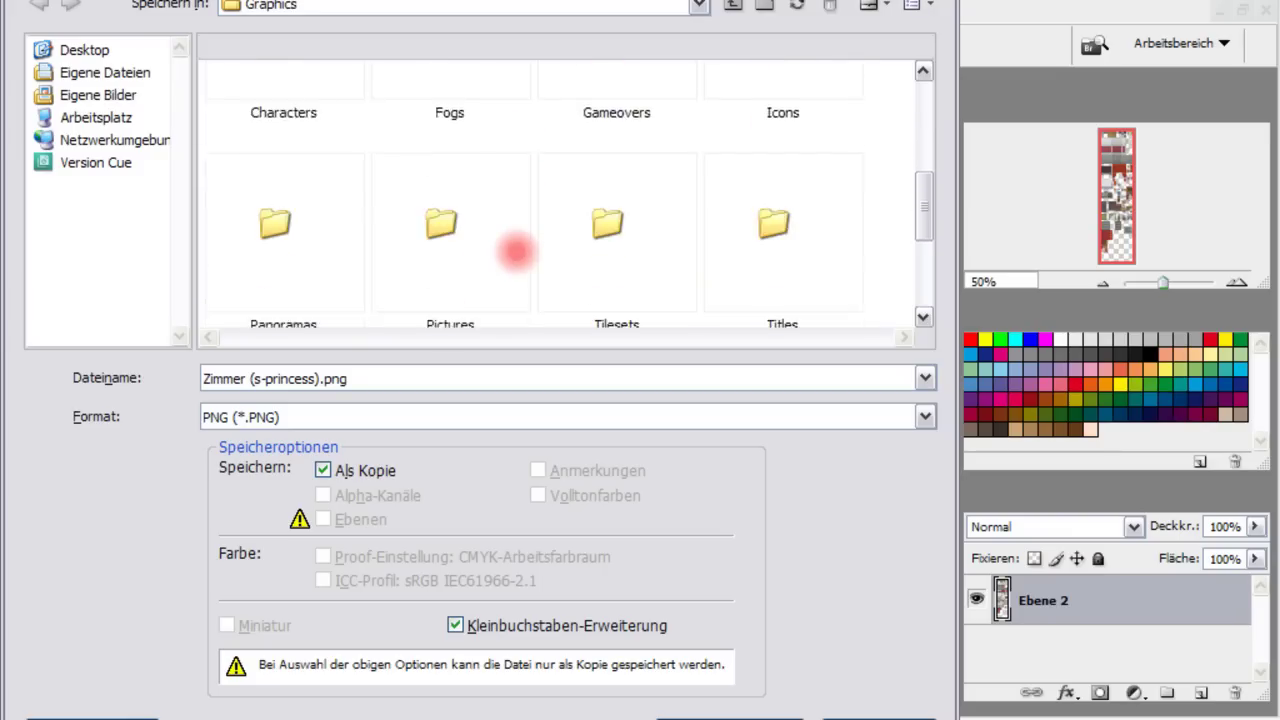
scroll(516, 251, down, 1)
double_click(631, 112)
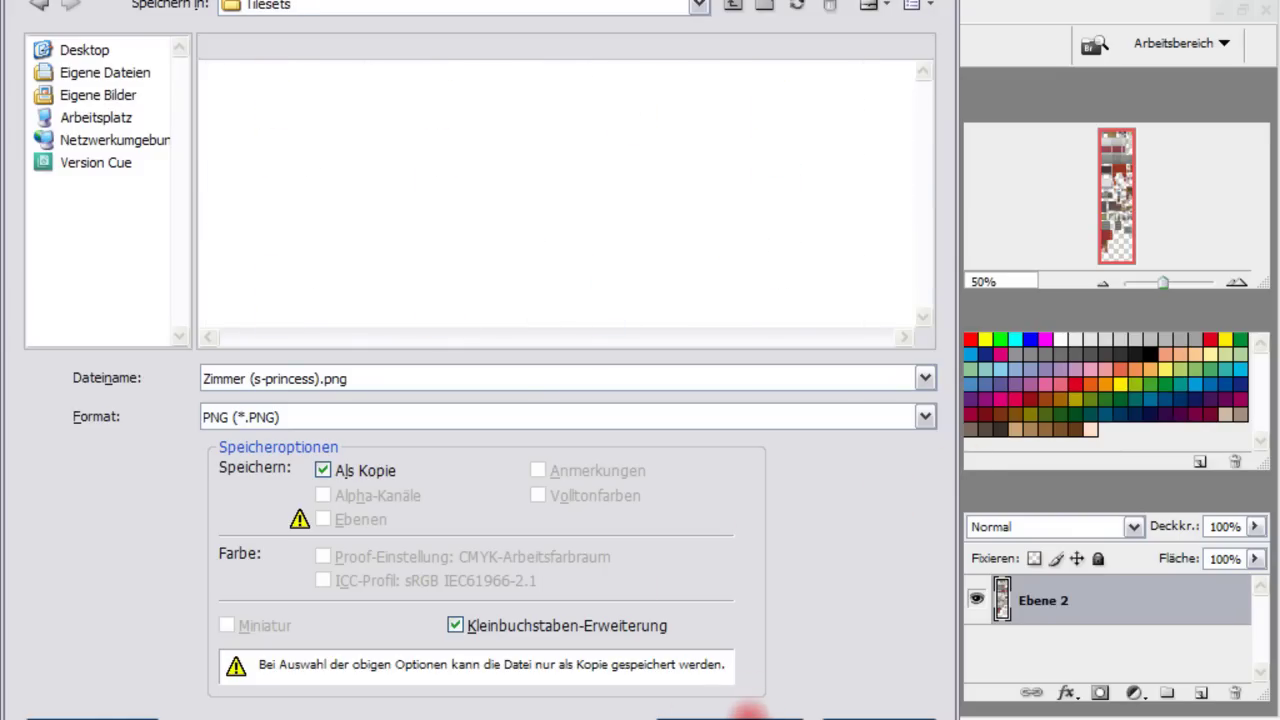
click(741, 713)
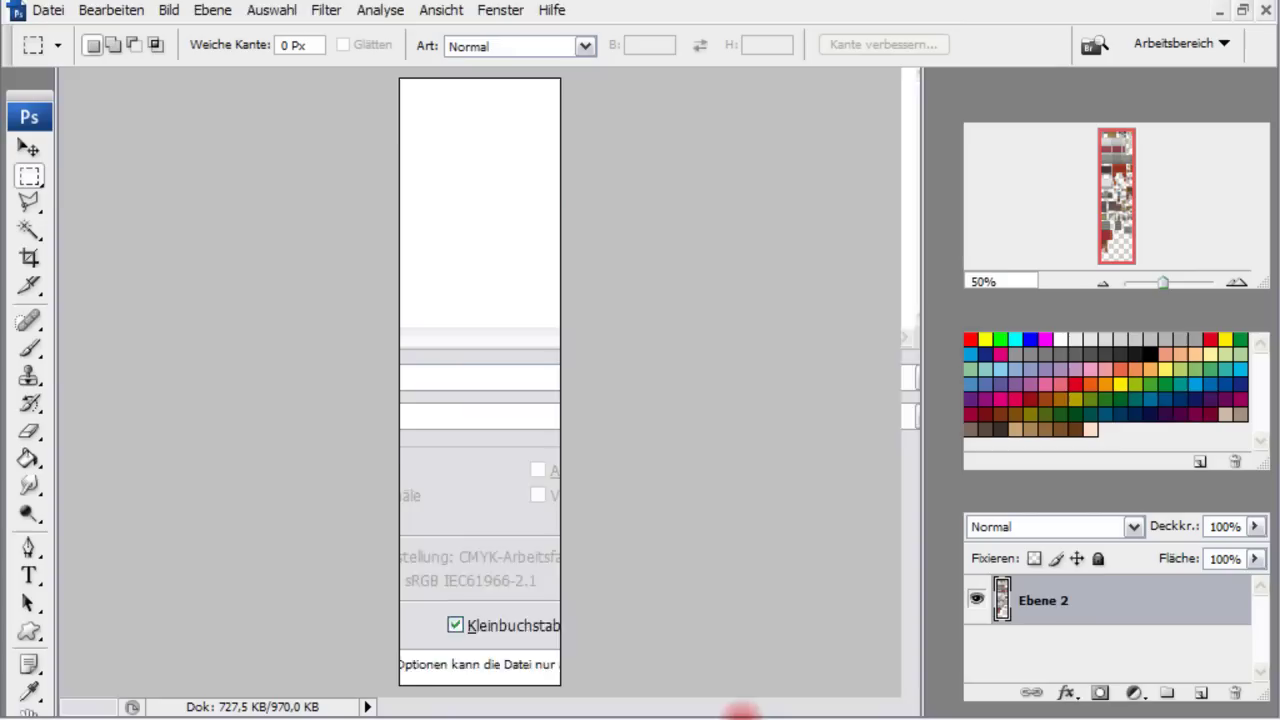
click(723, 334)
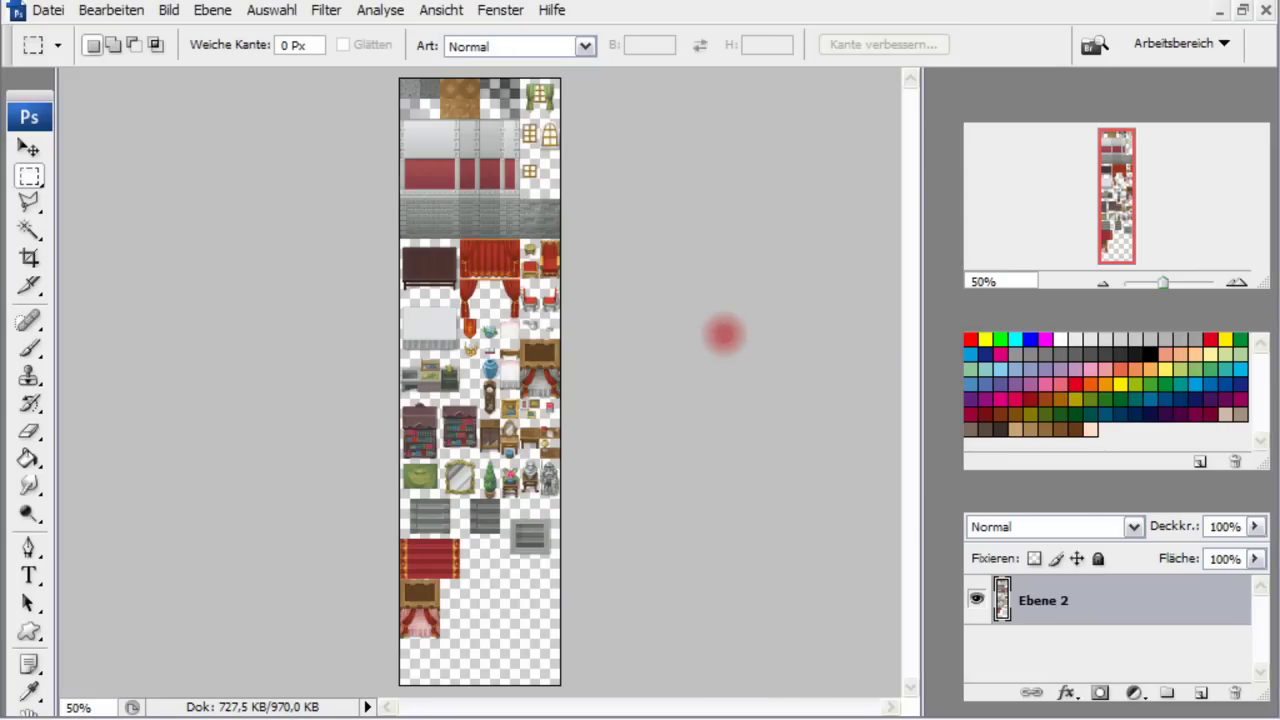